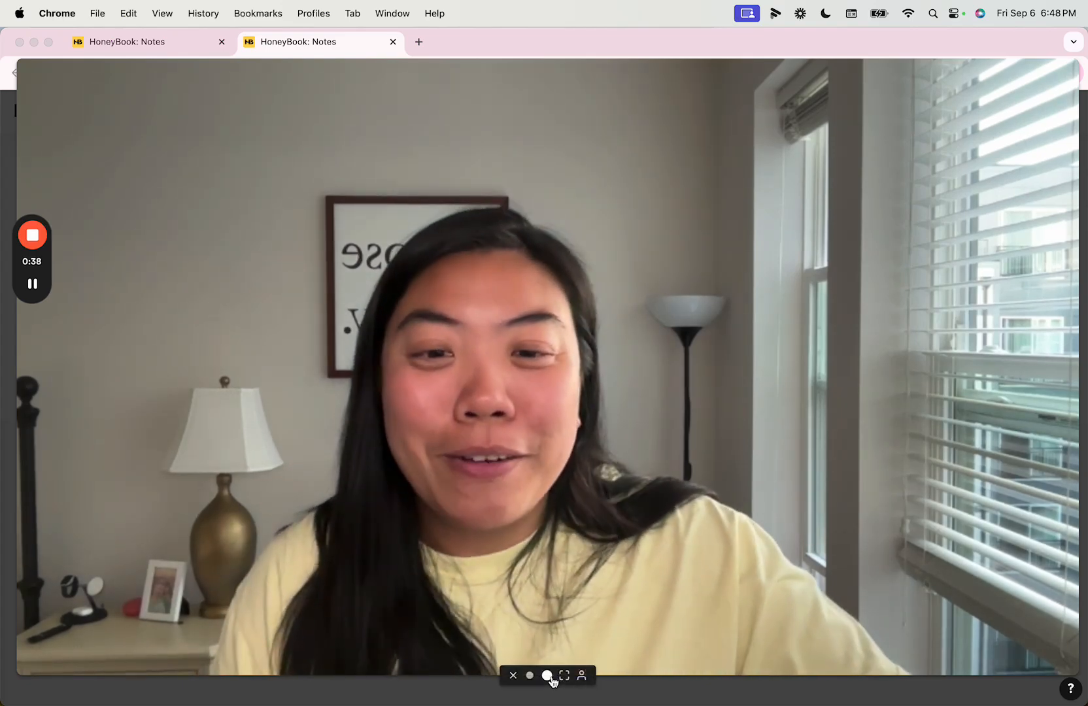
click(547, 680)
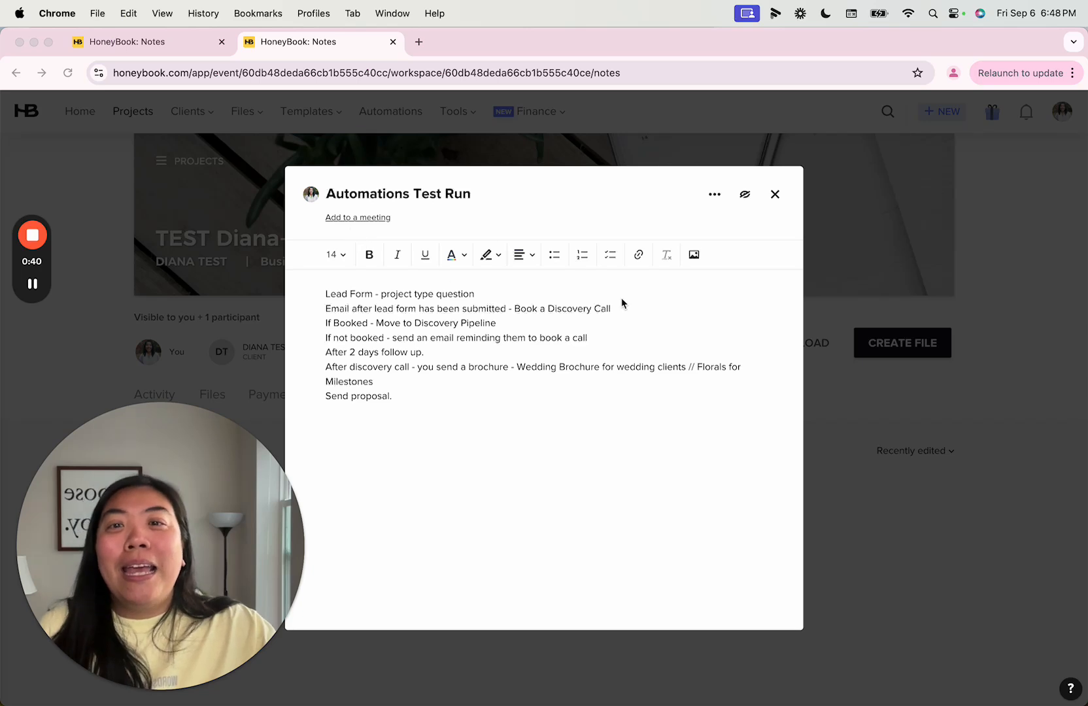
Visit the home dashboard and open the Automations overview page
click(105, 45)
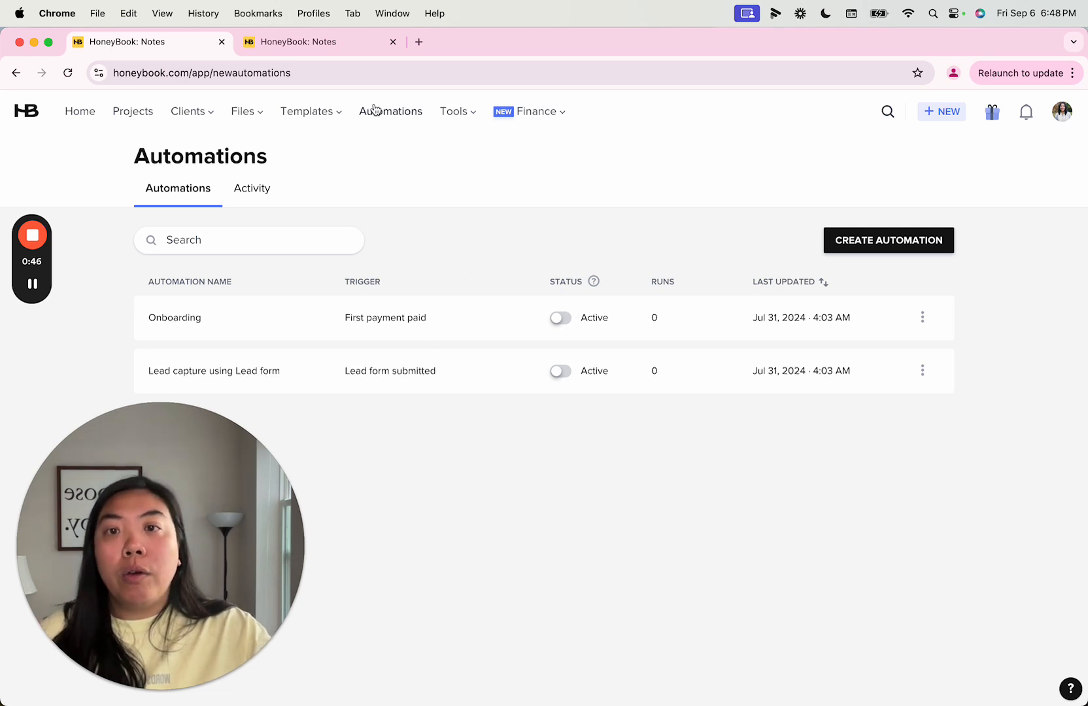
click(88, 115)
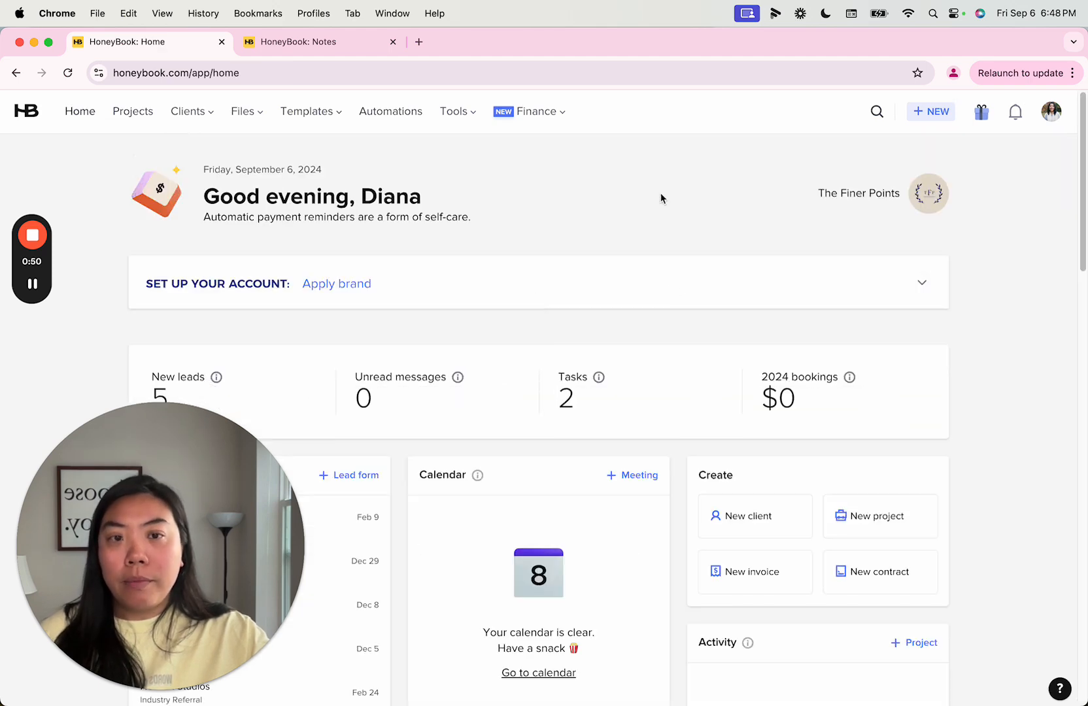
click(384, 113)
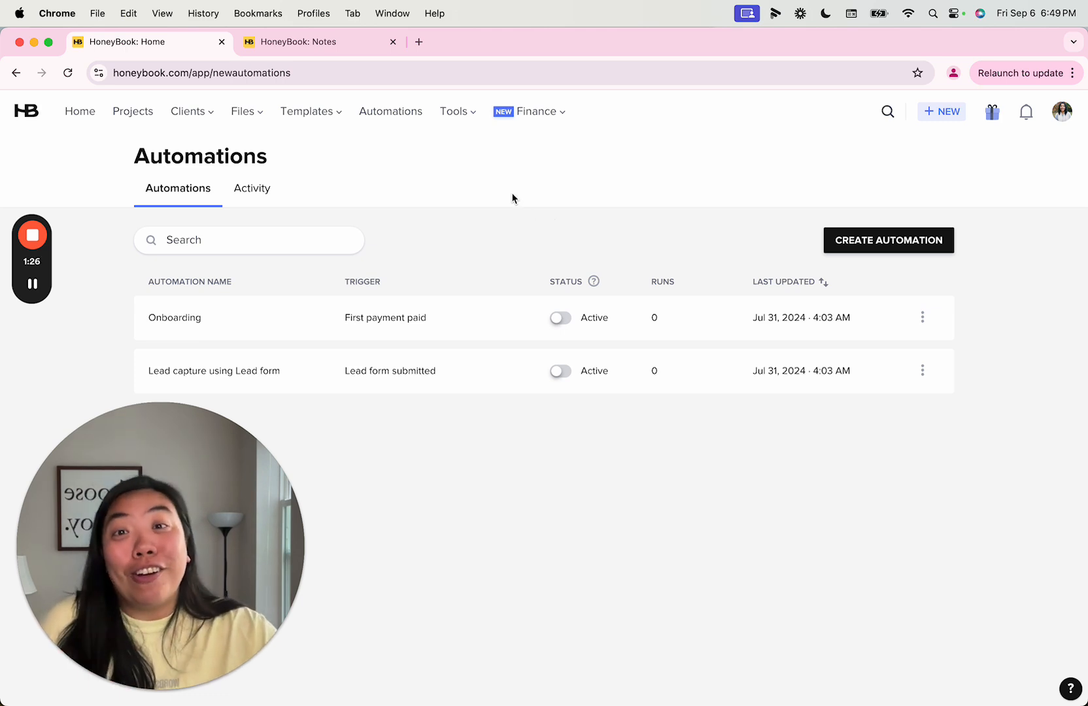
Review the Automations Test Run note for the planned lead form, discovery call and follow-up workflow, and return to the automations list
click(298, 42)
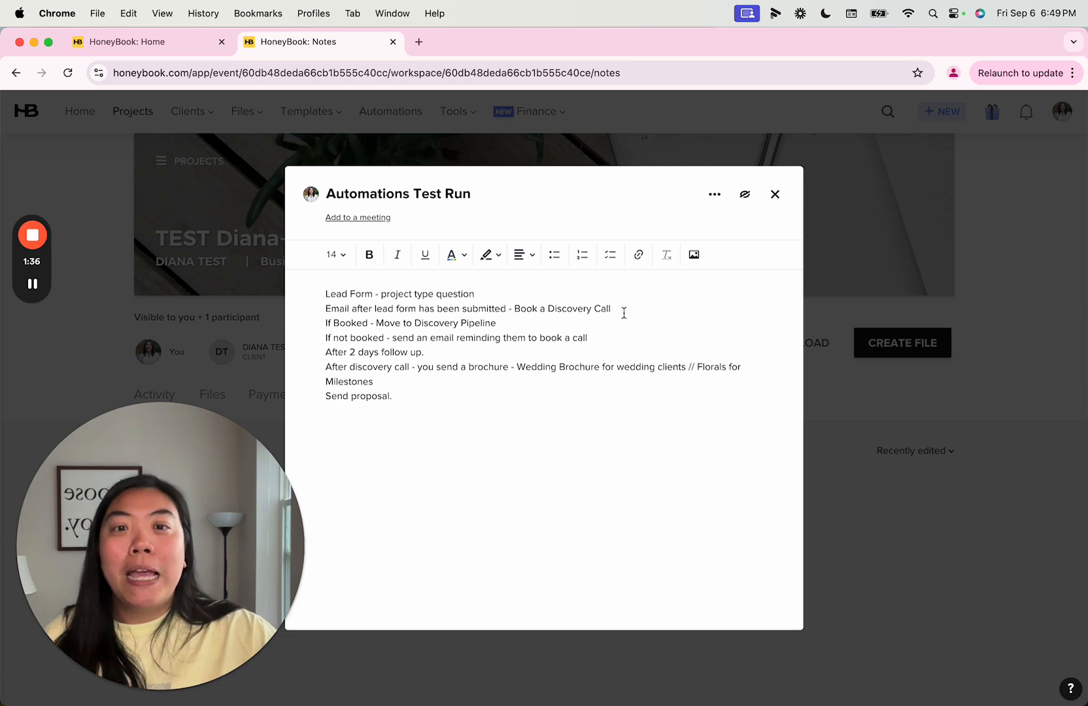
drag(624, 310, 320, 300)
click(334, 322)
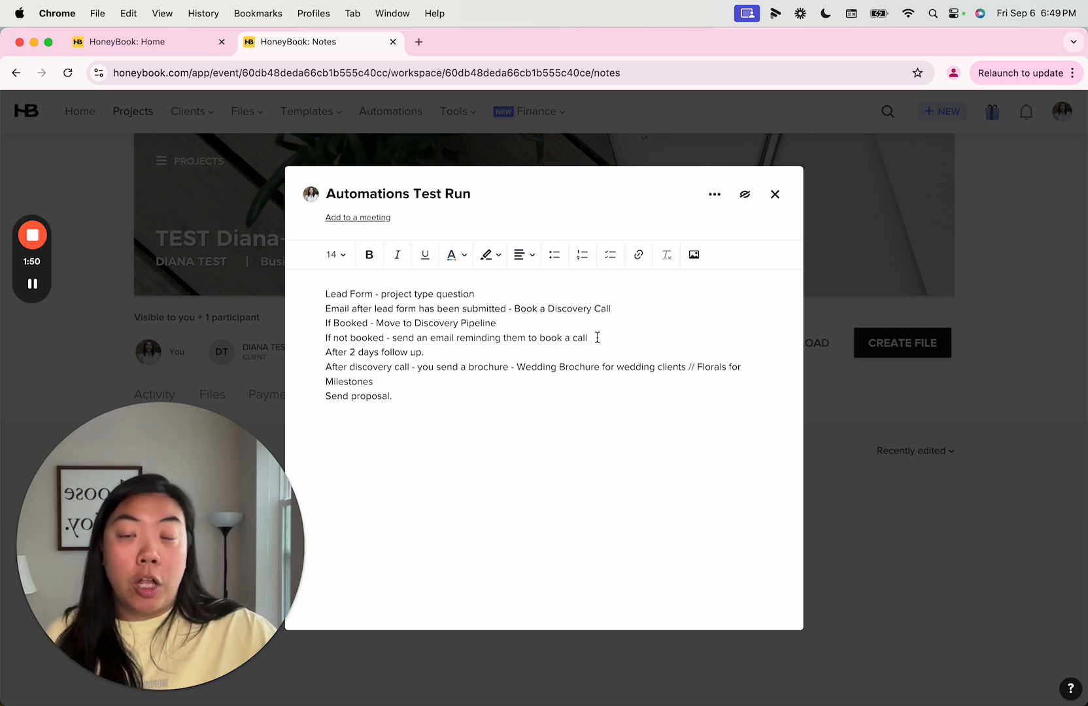
click(155, 47)
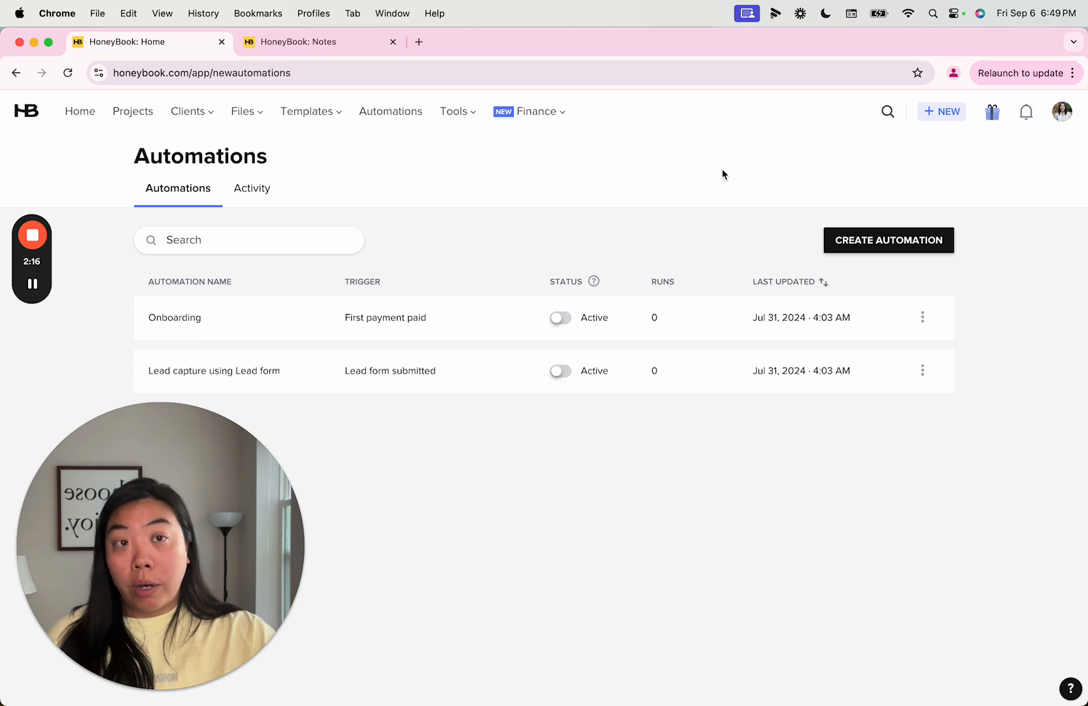
mouse_move(175, 685)
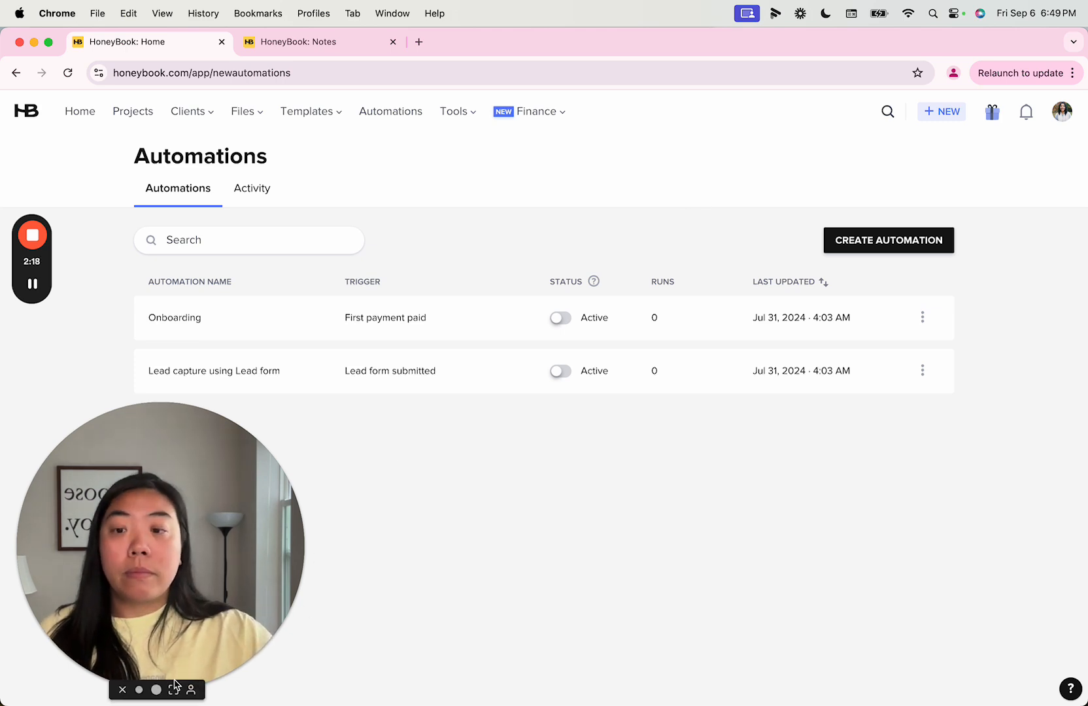
click(138, 691)
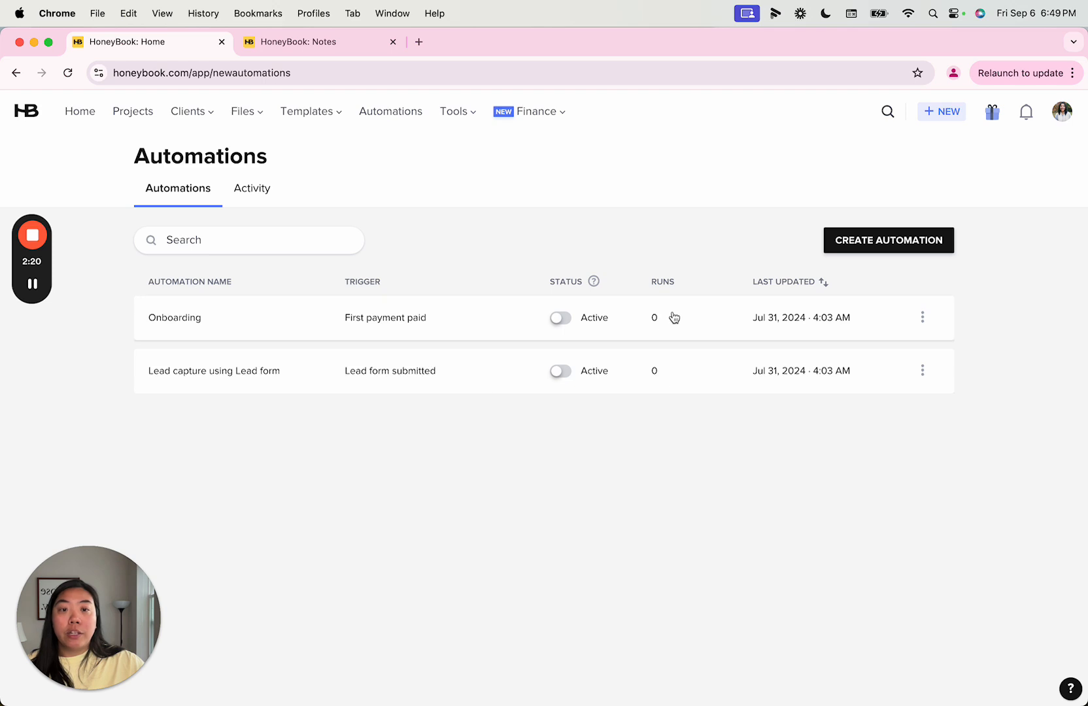
Create a new automation from the automations list
click(854, 246)
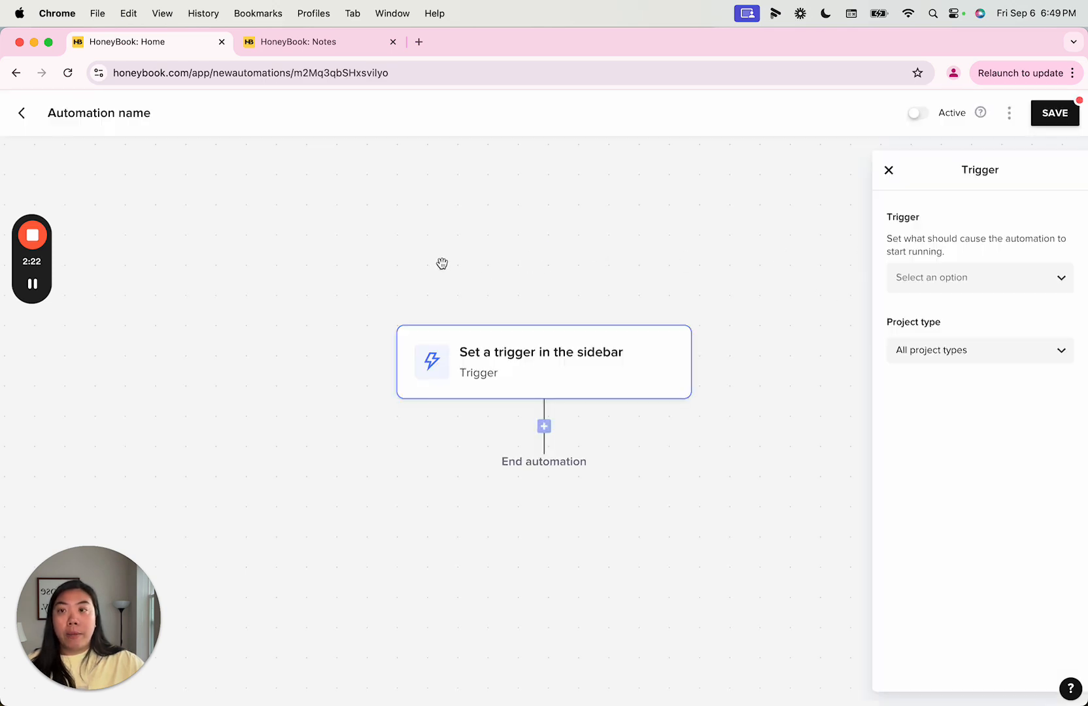
scroll(561, 355, down, 4)
scroll(562, 355, right, 3)
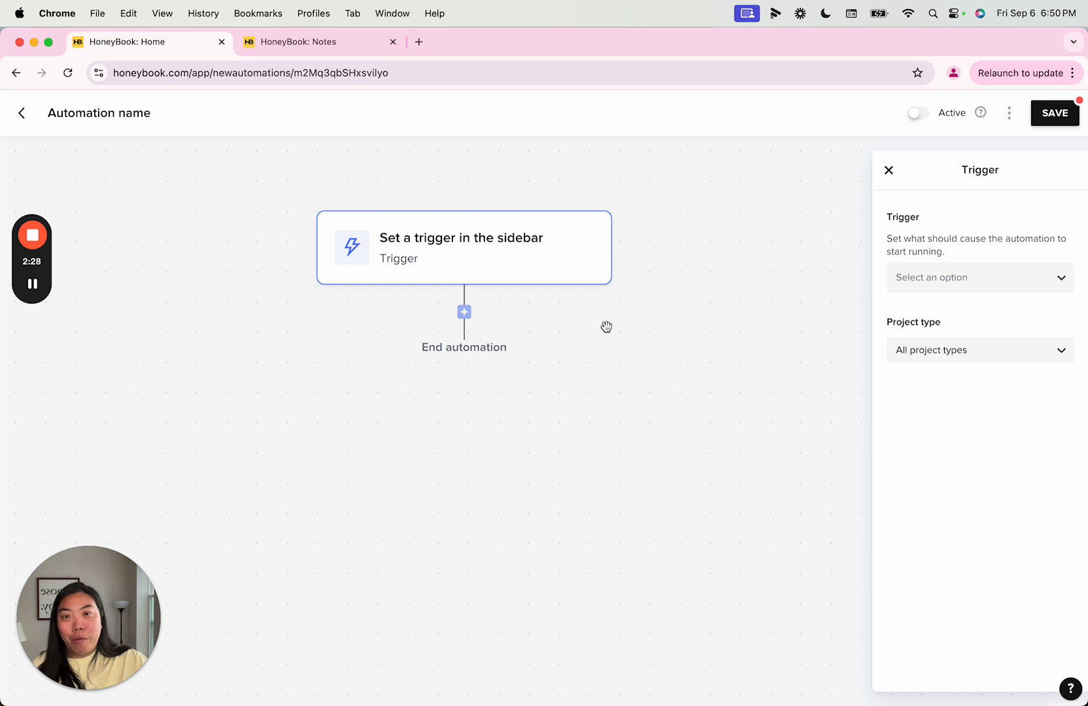
Name the new automation "Discovery Call"
click(83, 114)
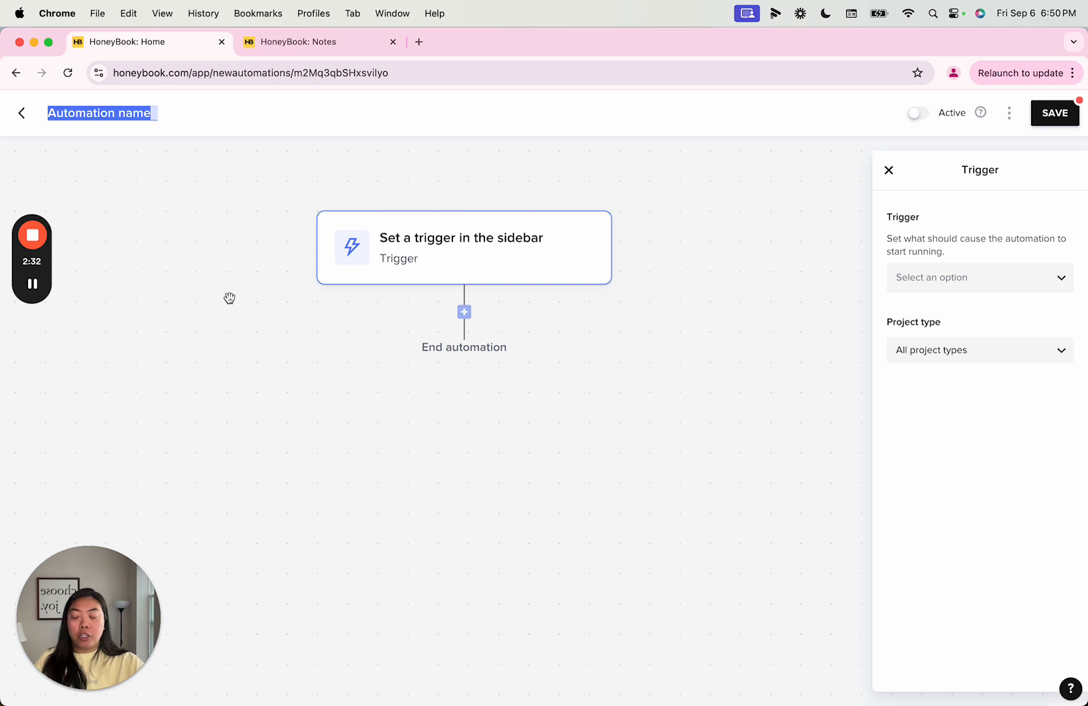
text(Di)
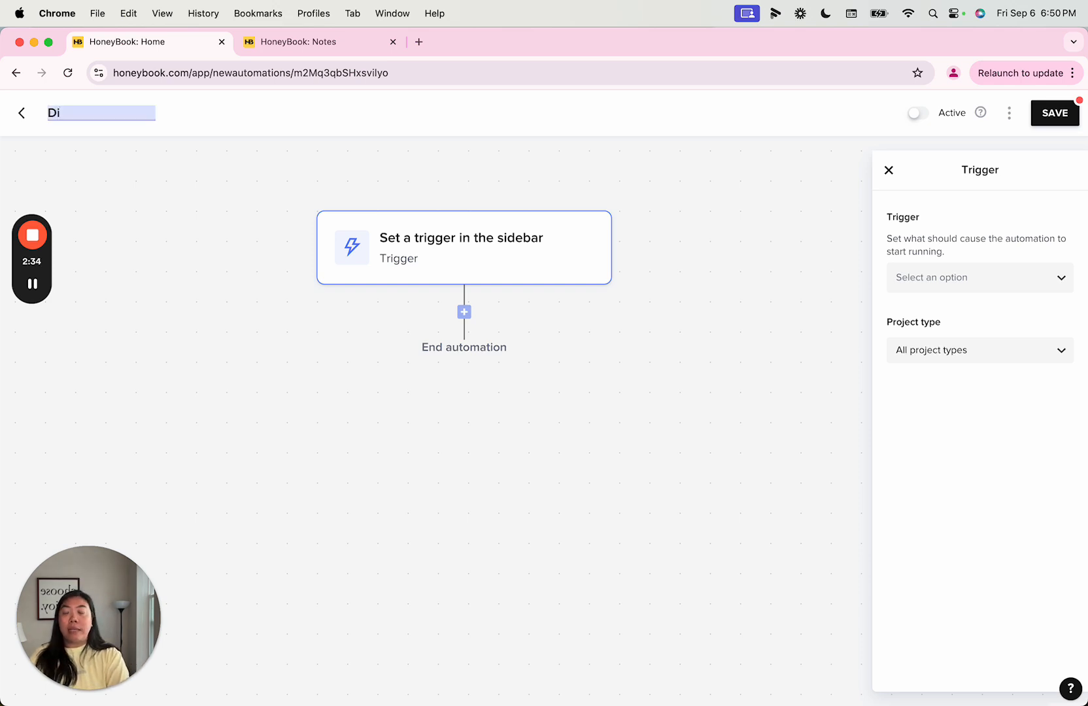
text(svoery)
key(BackSpace)
key(BackSpace)
key(BackSpace)
key(BackSpace)
key(BackSpace)
text(co)
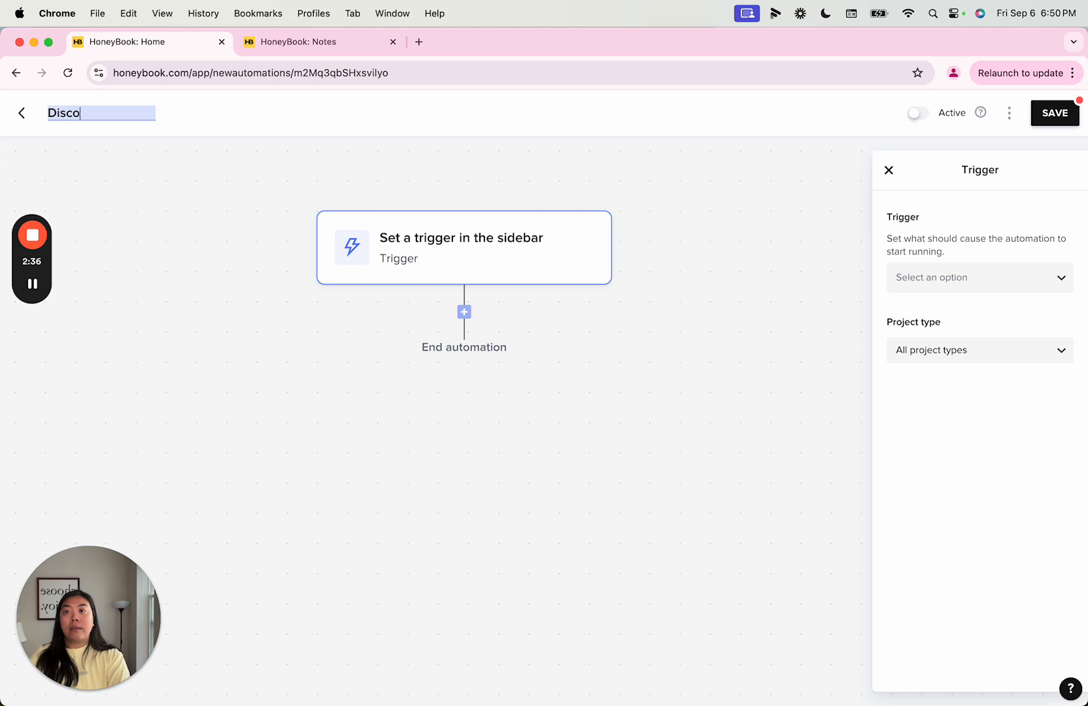
text(very Call)
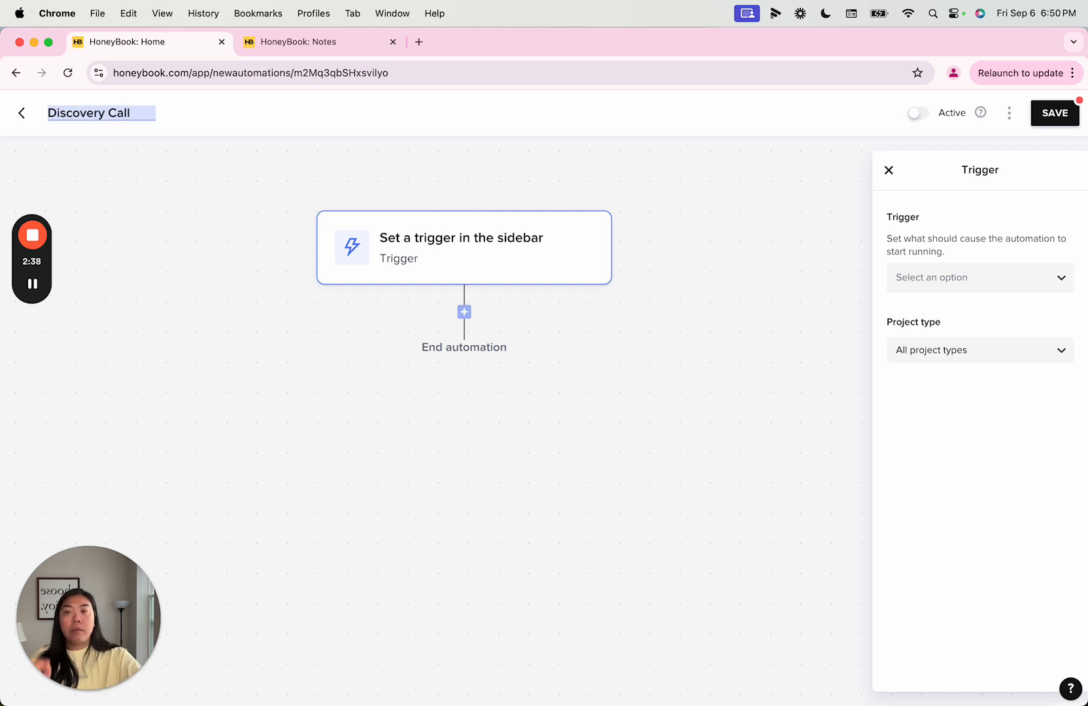
click(323, 420)
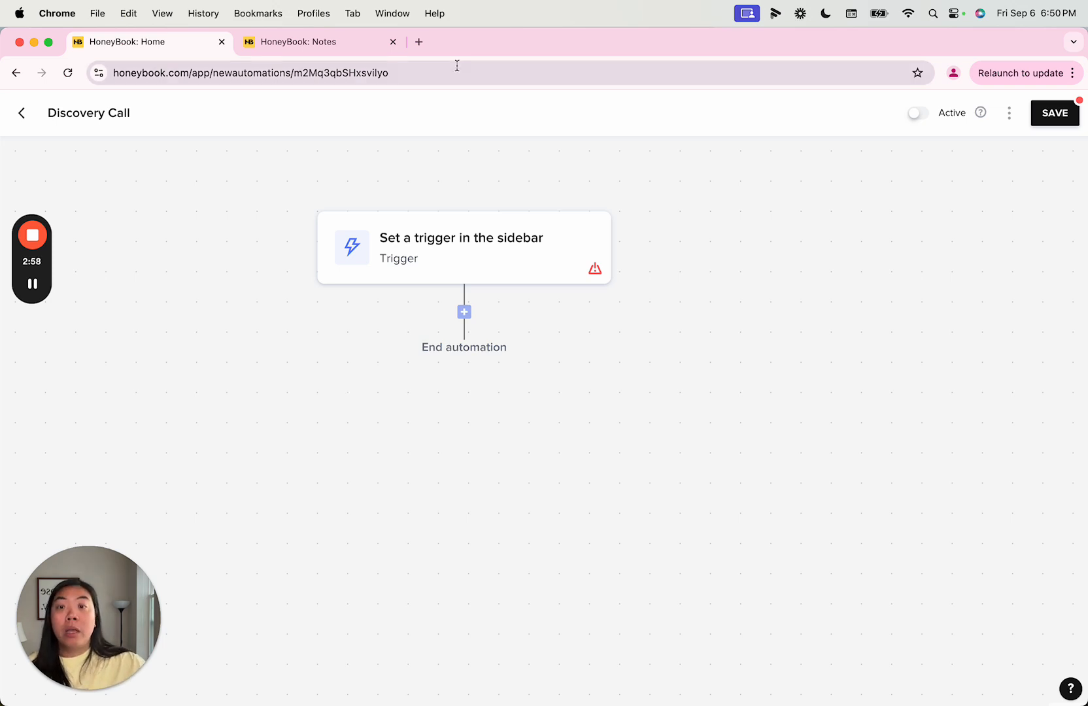
Set the automation's trigger to "Lead form submitted" after reviewing the available project, inquiry, file, payment and session triggers
click(484, 255)
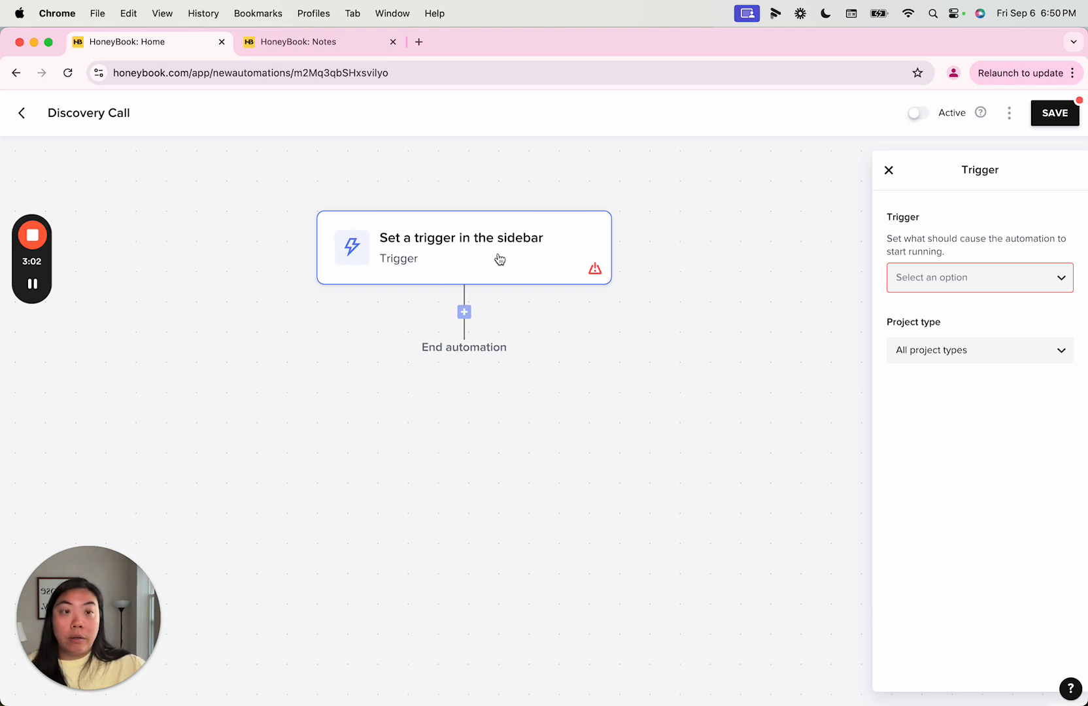
click(958, 278)
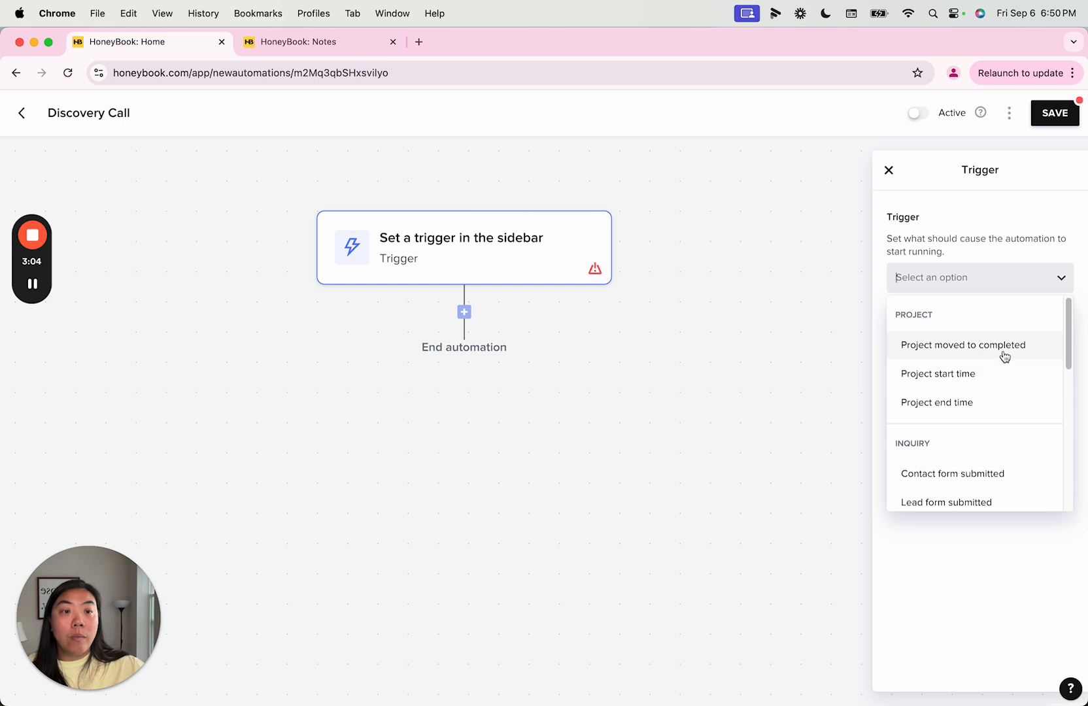
scroll(1003, 357, down, 2)
scroll(1003, 357, up, 2)
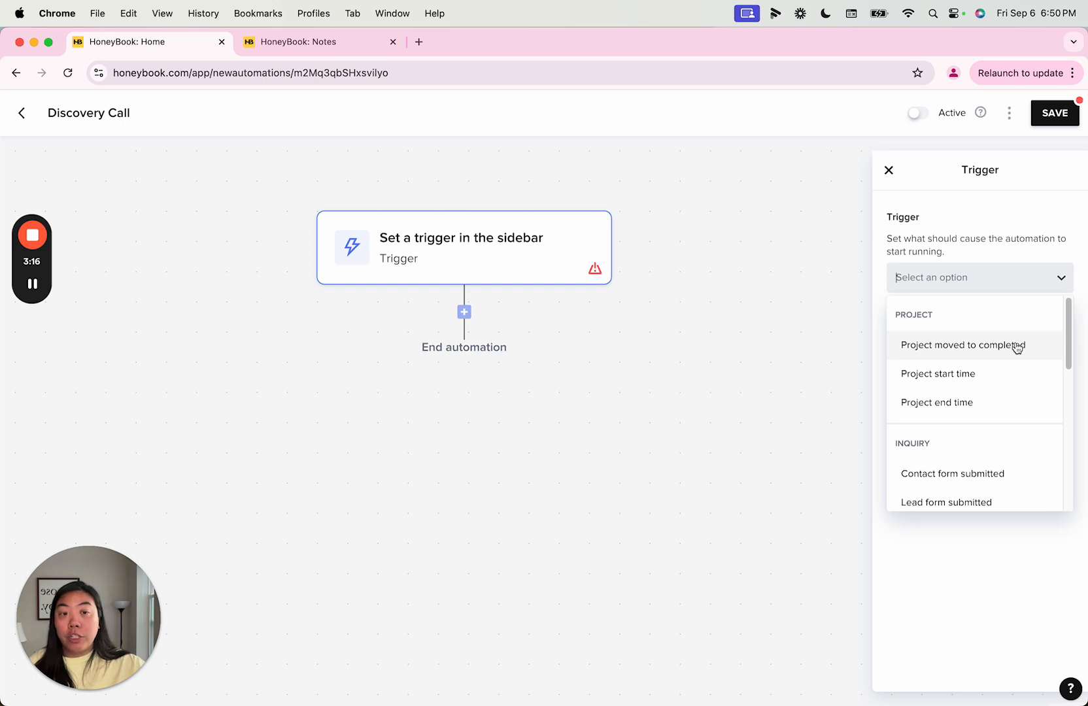
scroll(1008, 389, down, 1)
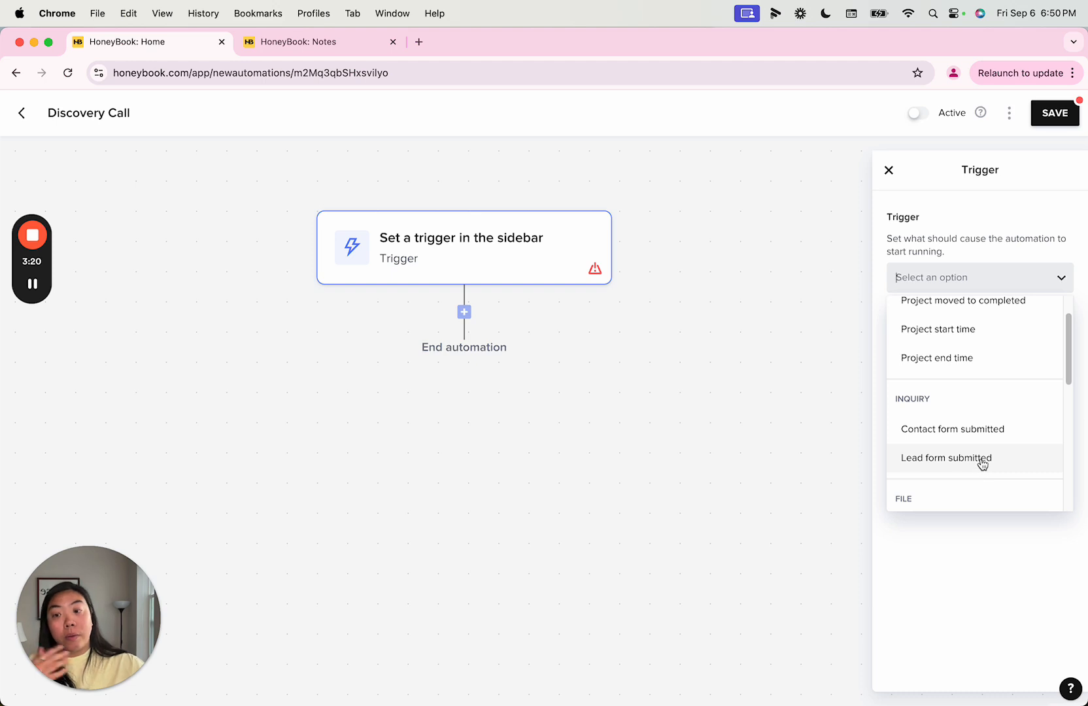
scroll(987, 366, down, 2)
scroll(991, 355, down, 2)
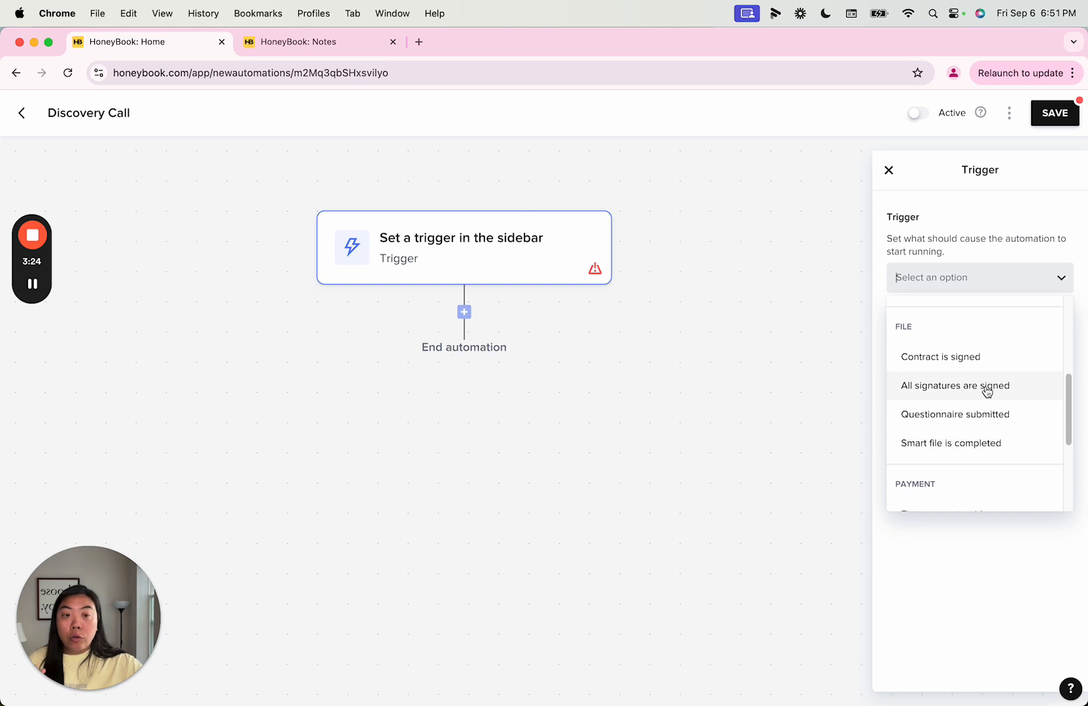
scroll(985, 392, down, 3)
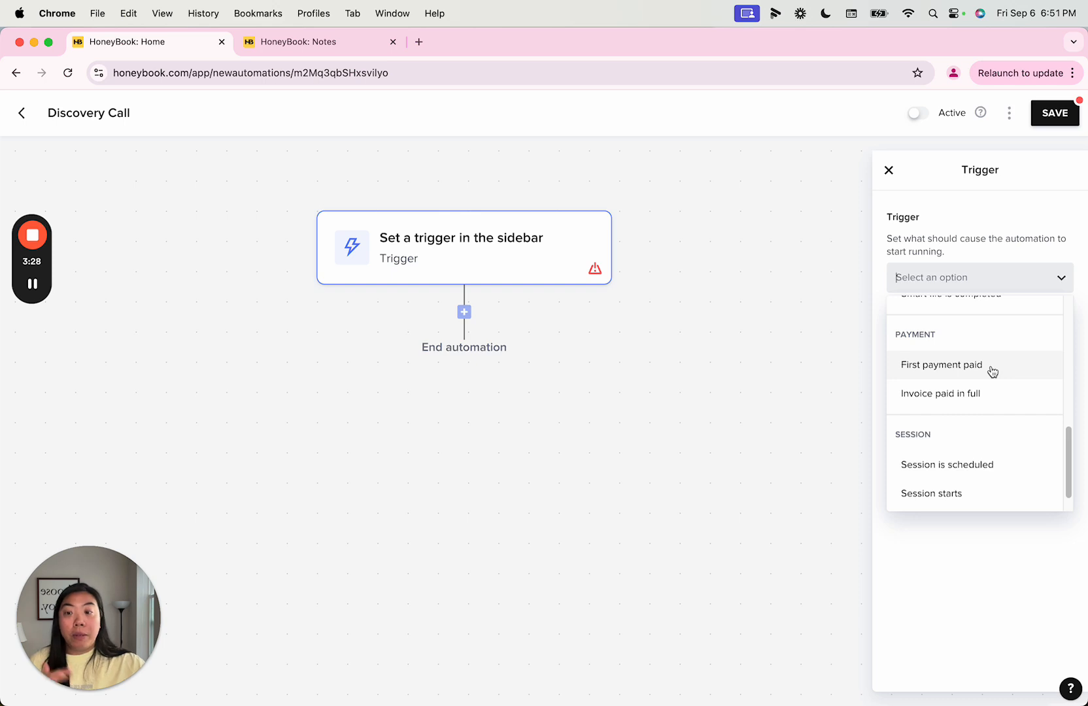
scroll(993, 373, down, 1)
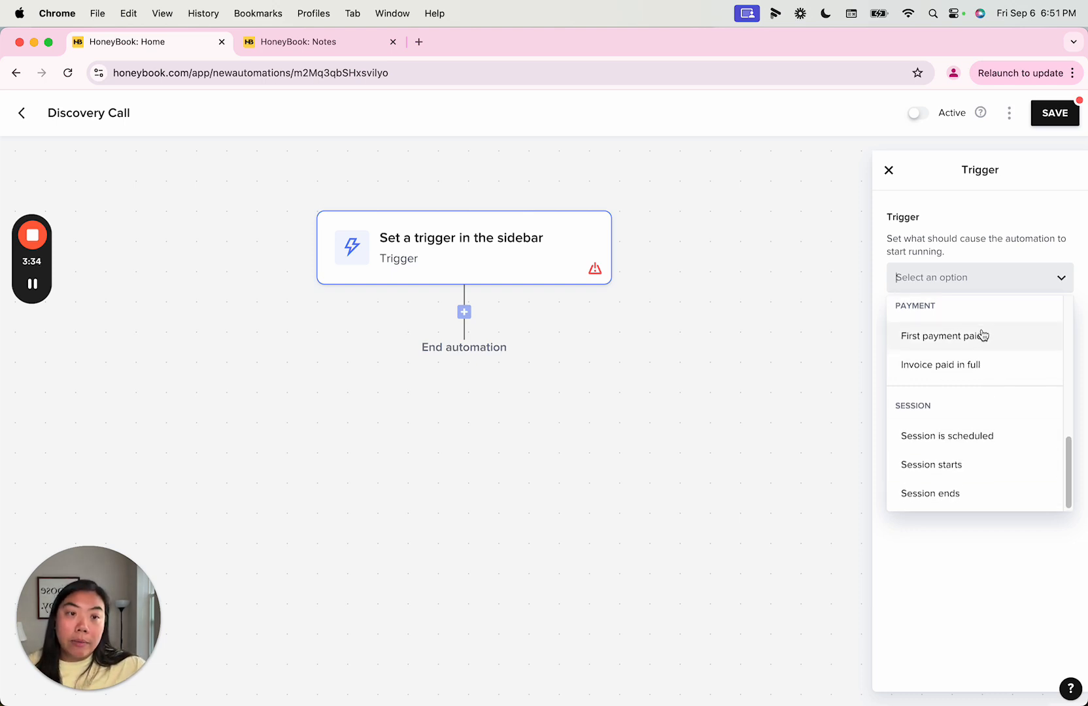
scroll(983, 336, up, 3)
scroll(982, 335, up, 3)
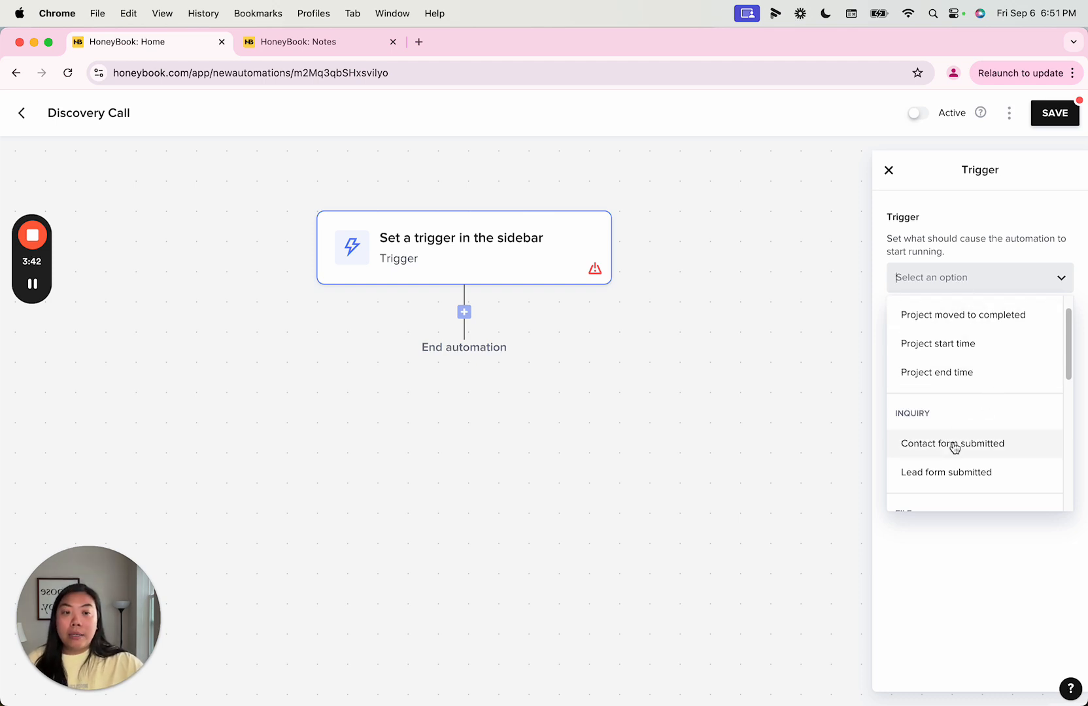
click(930, 474)
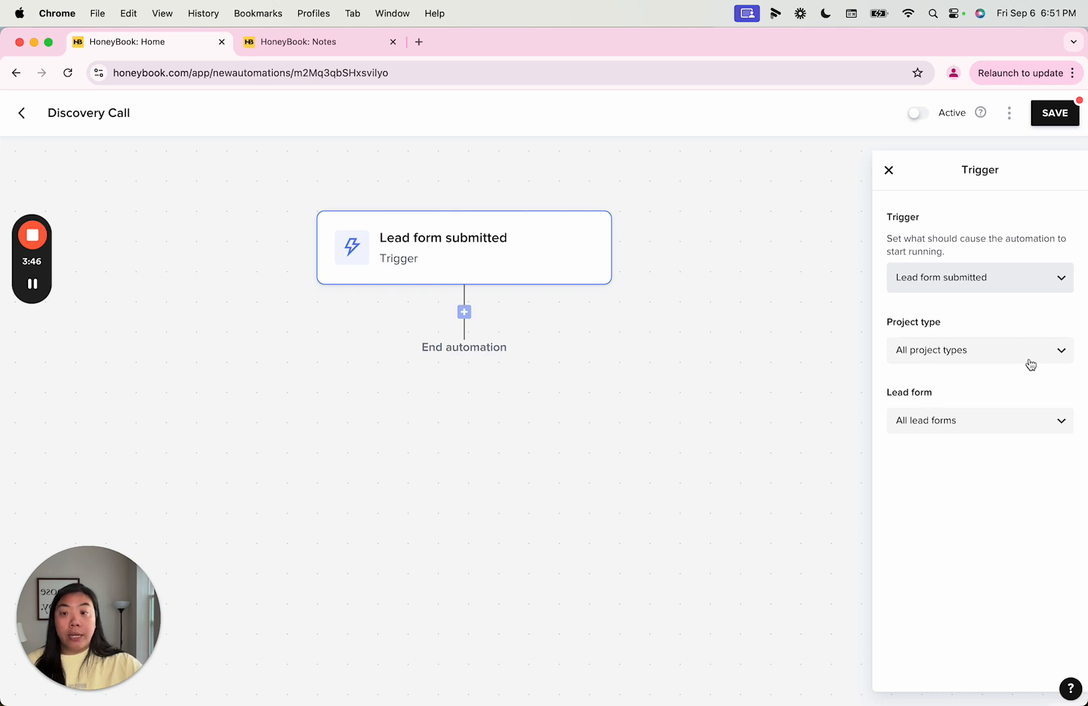
Check the Automations Test Run note, and examine the trigger's project type and lead form options in the Discovery Call automation
click(343, 45)
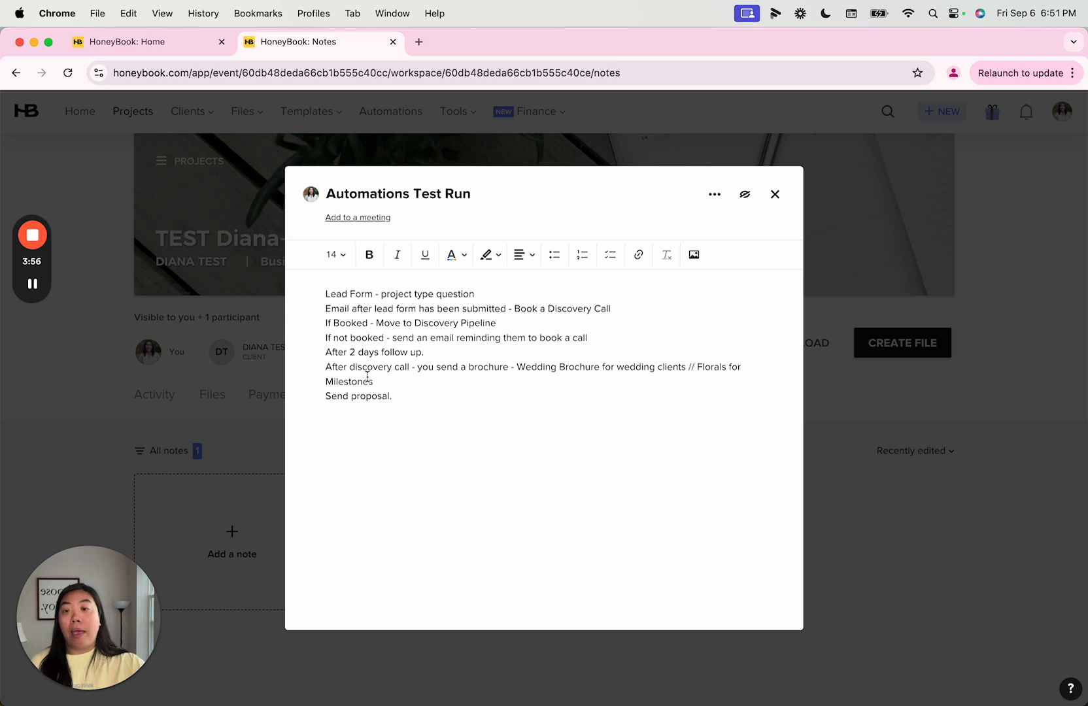
click(131, 42)
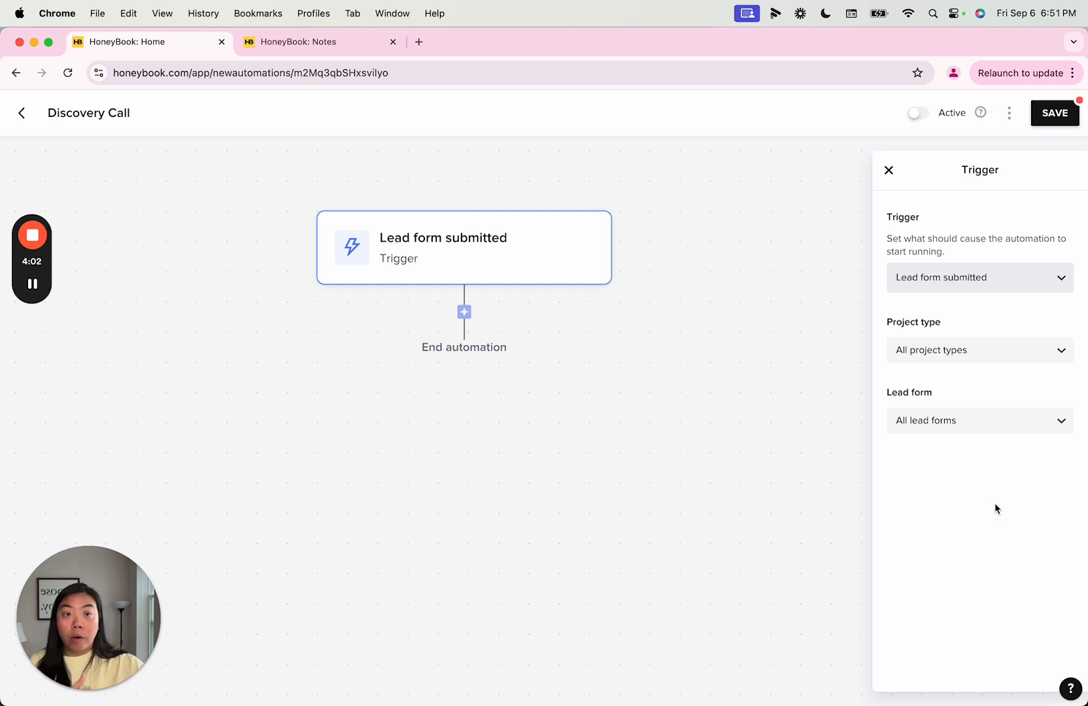
click(946, 352)
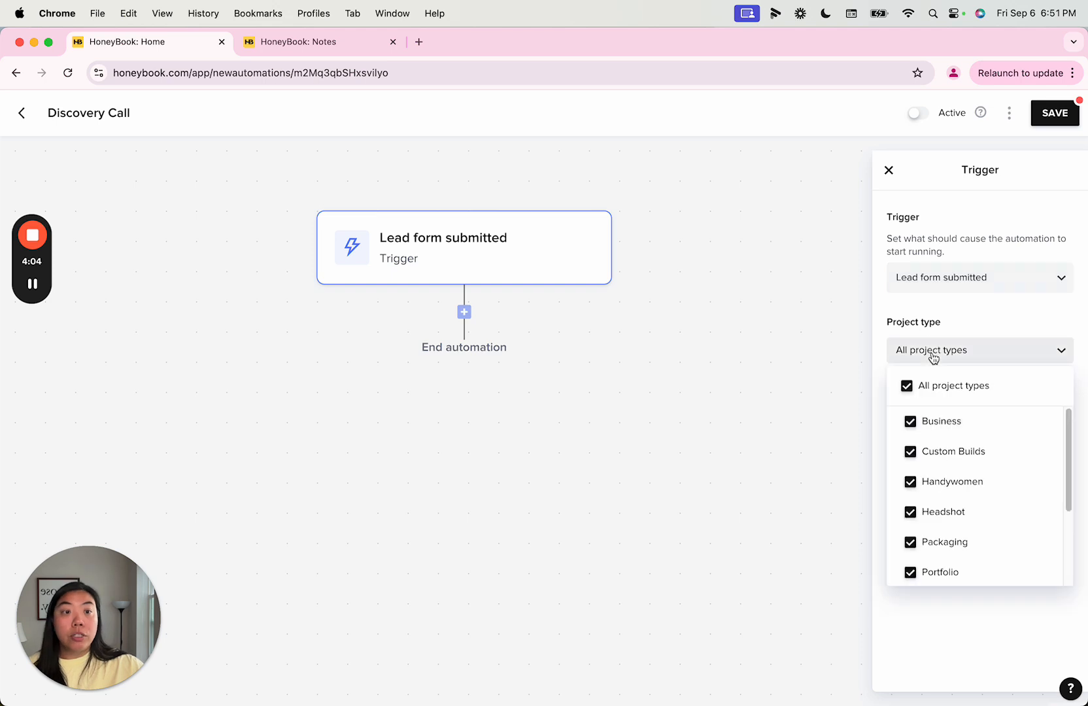
click(969, 329)
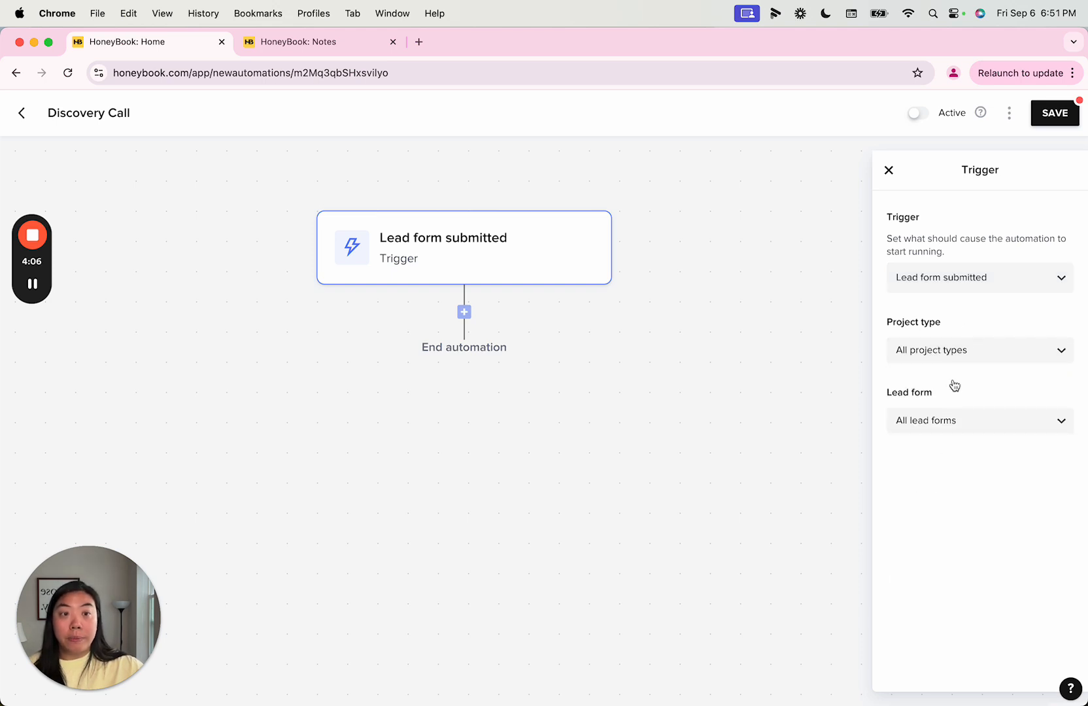
click(919, 423)
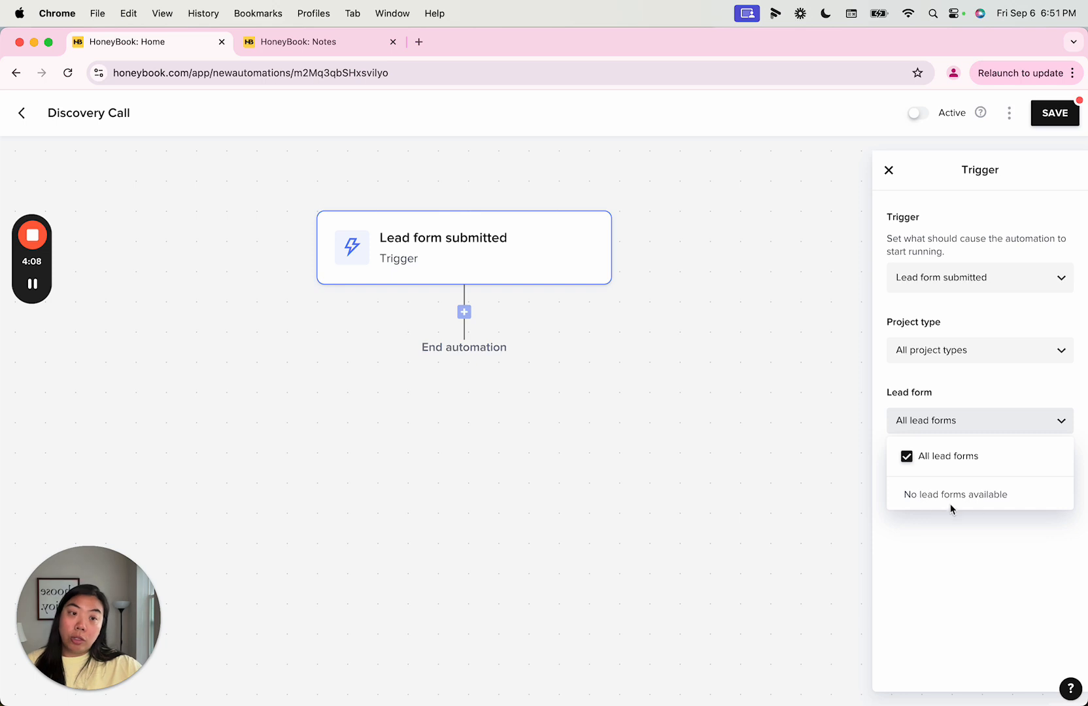
click(952, 592)
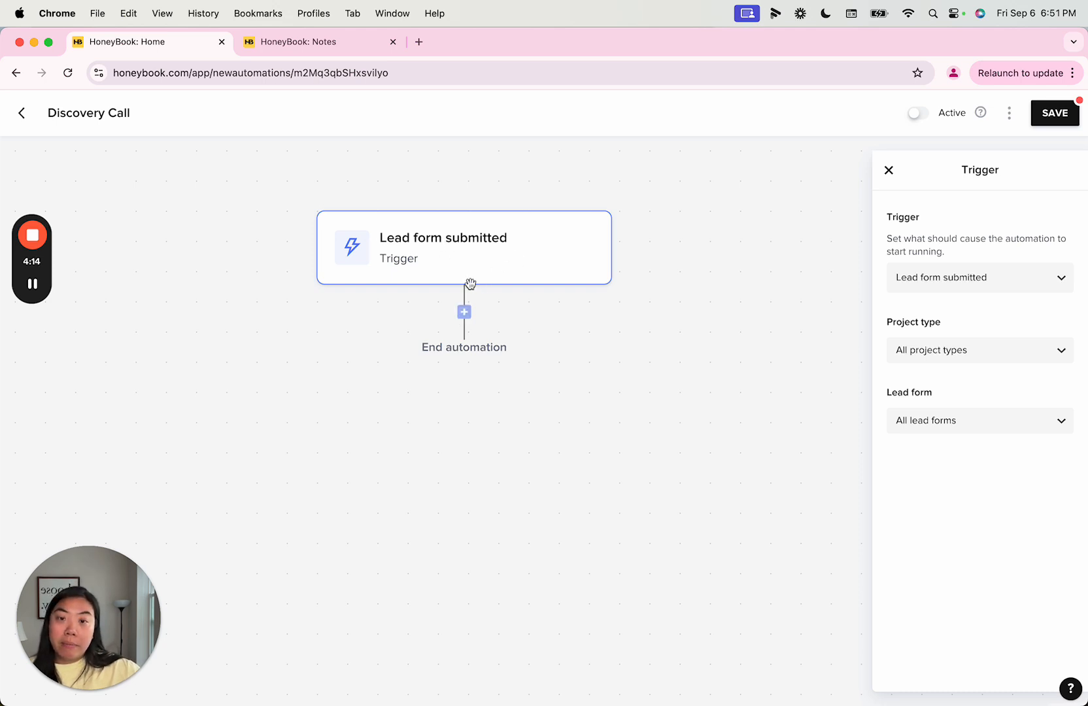
click(464, 312)
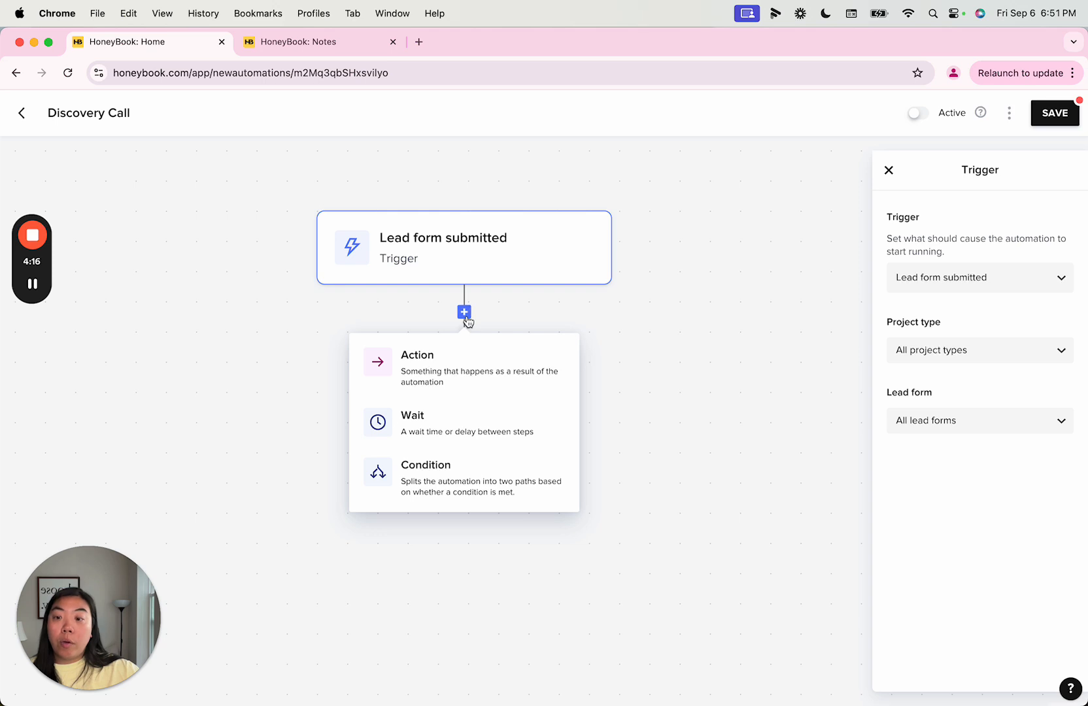
click(462, 368)
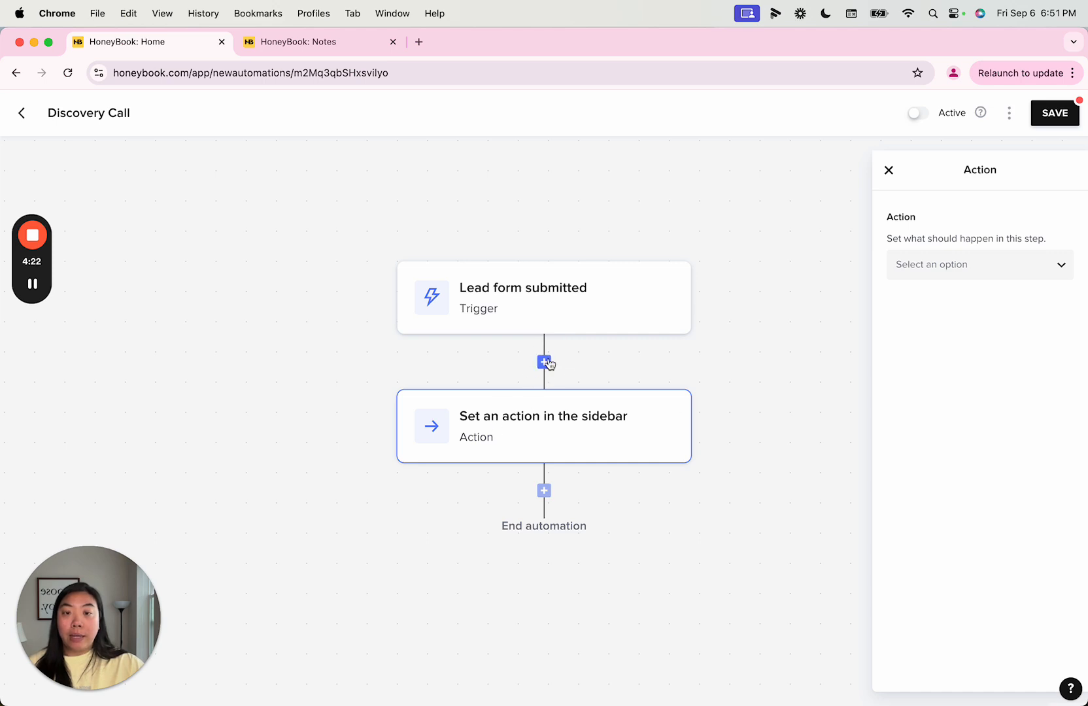
click(675, 407)
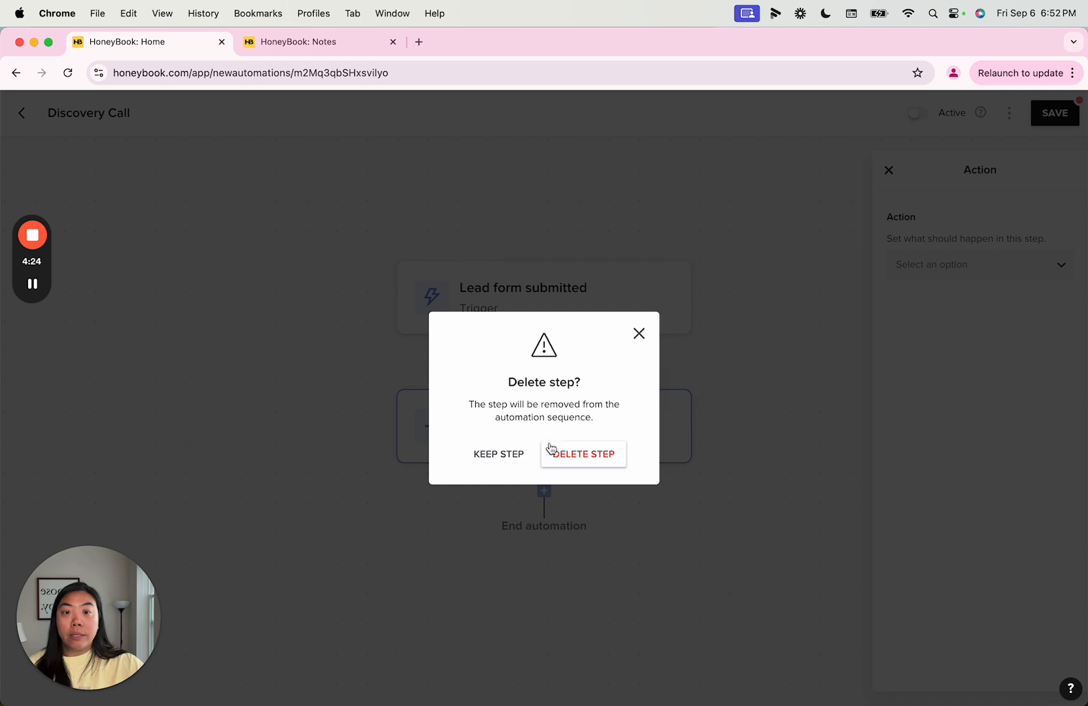
click(571, 454)
Add a Send email action directly after the lead form trigger, using the "*Welcome with Discovery Call" template
click(544, 365)
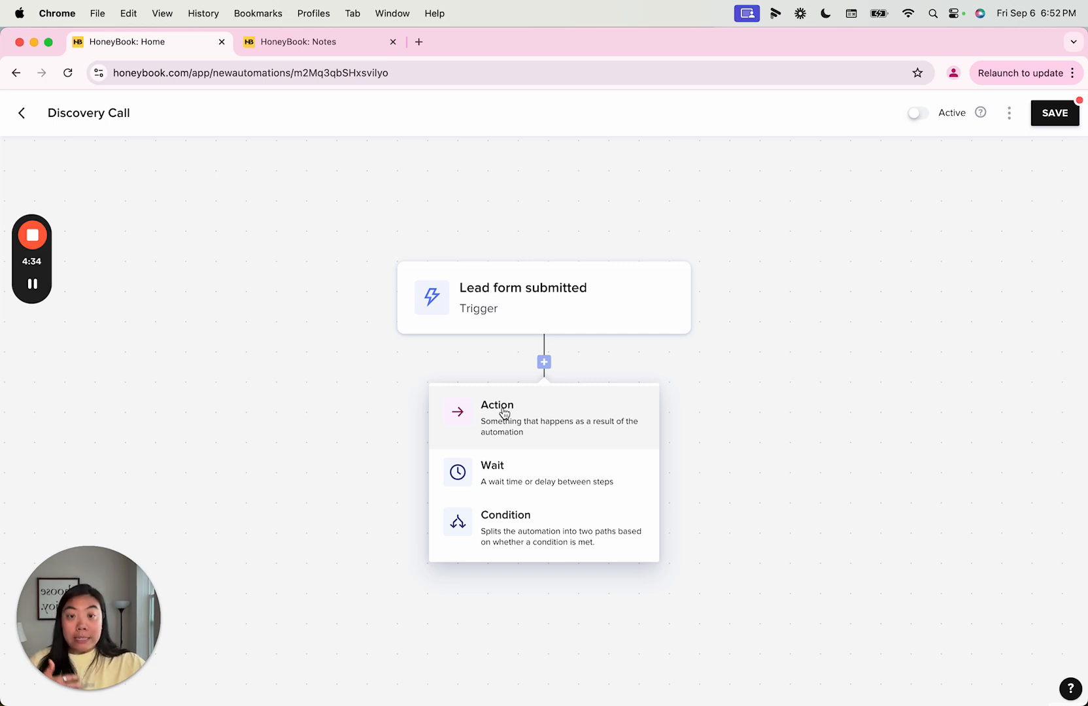
click(476, 416)
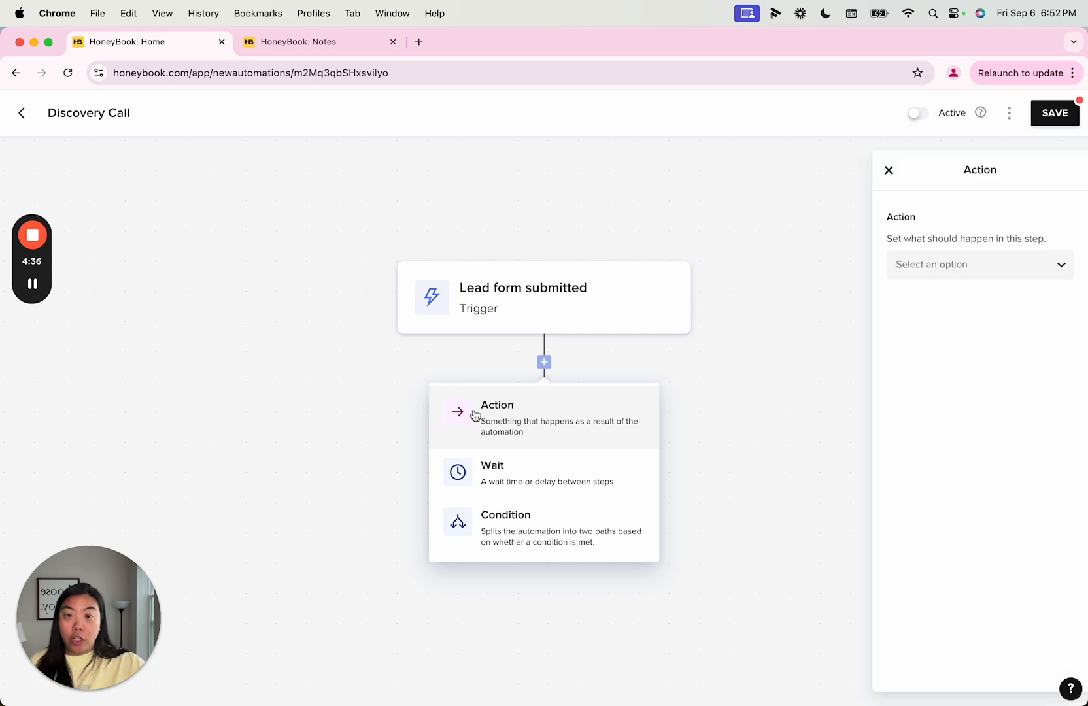
click(947, 273)
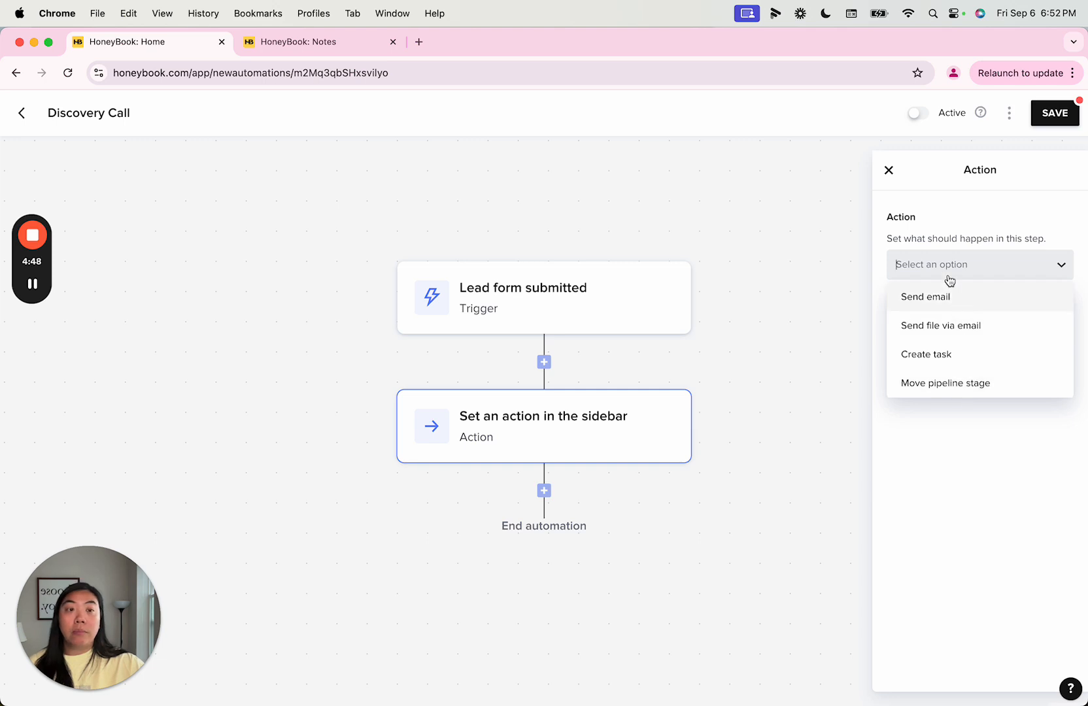
click(948, 298)
click(952, 354)
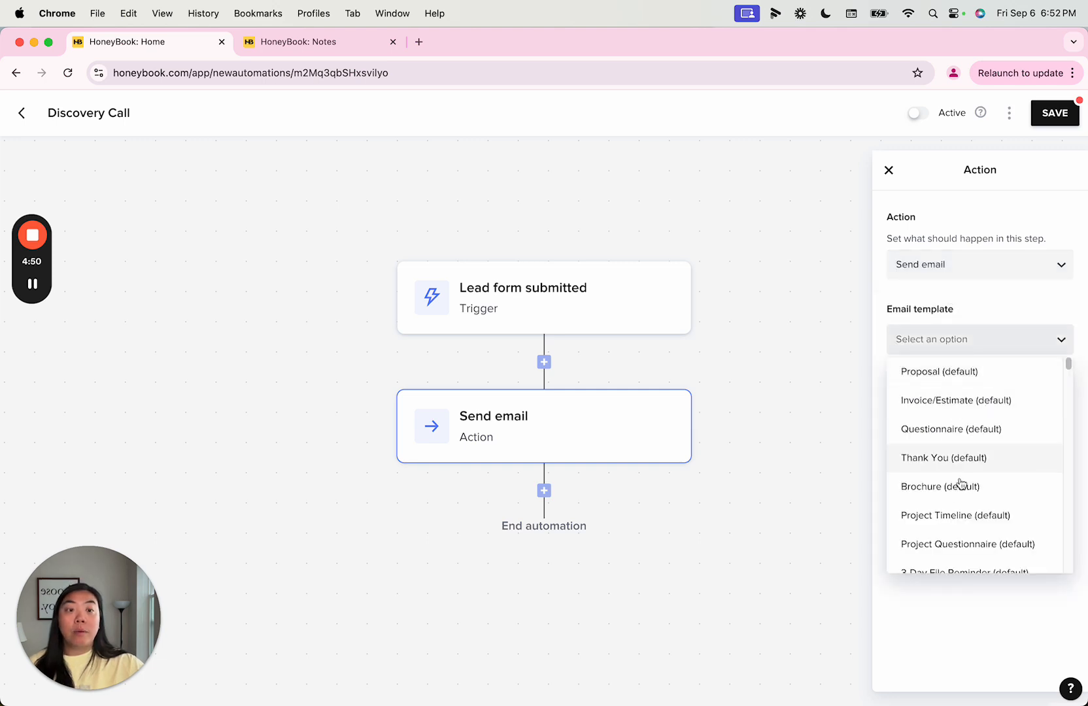
scroll(961, 484, down, 10)
scroll(969, 466, down, 15)
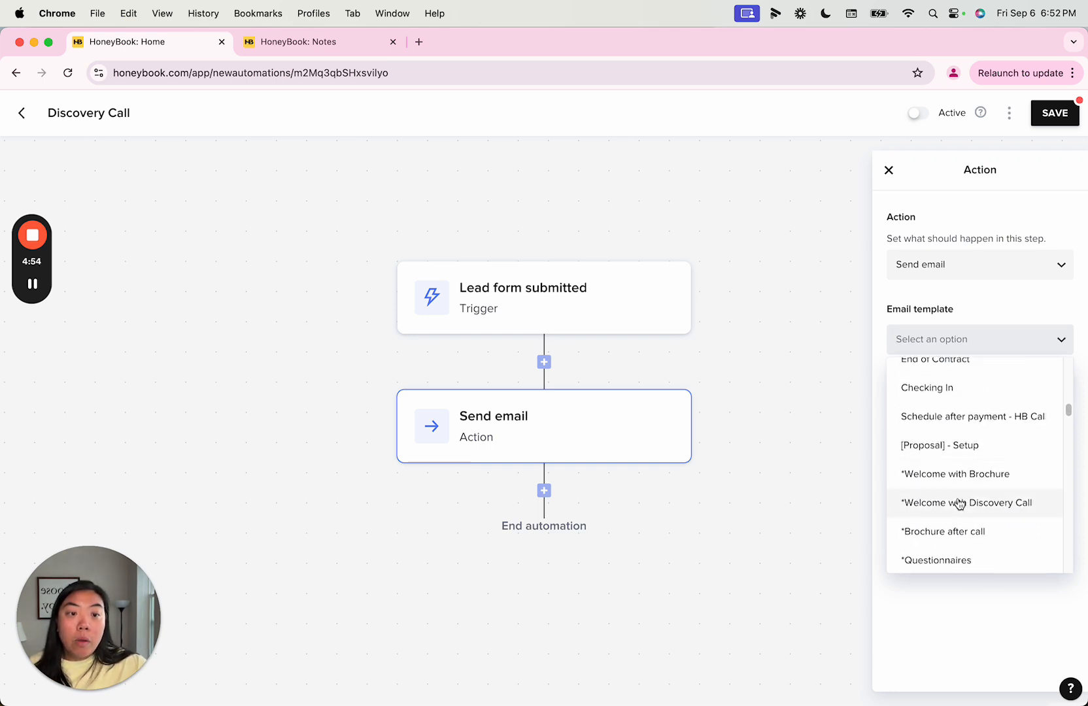
click(958, 504)
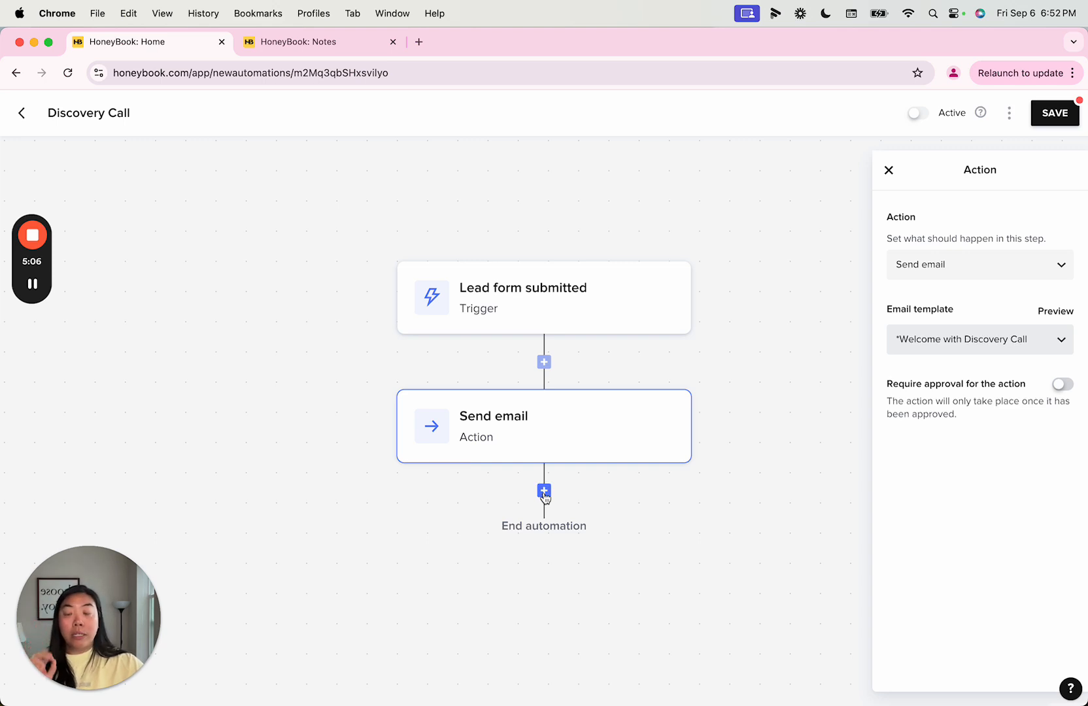
Add a "Session was scheduled" condition after the welcome email, limited to the Inquiry session type
click(545, 496)
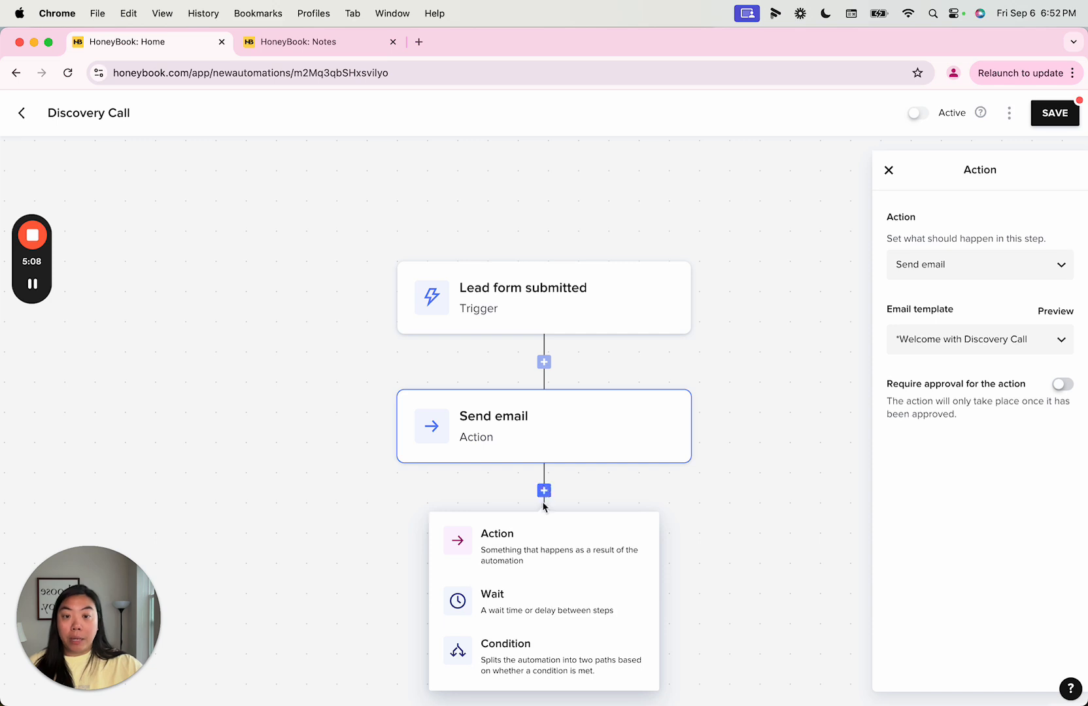
click(546, 663)
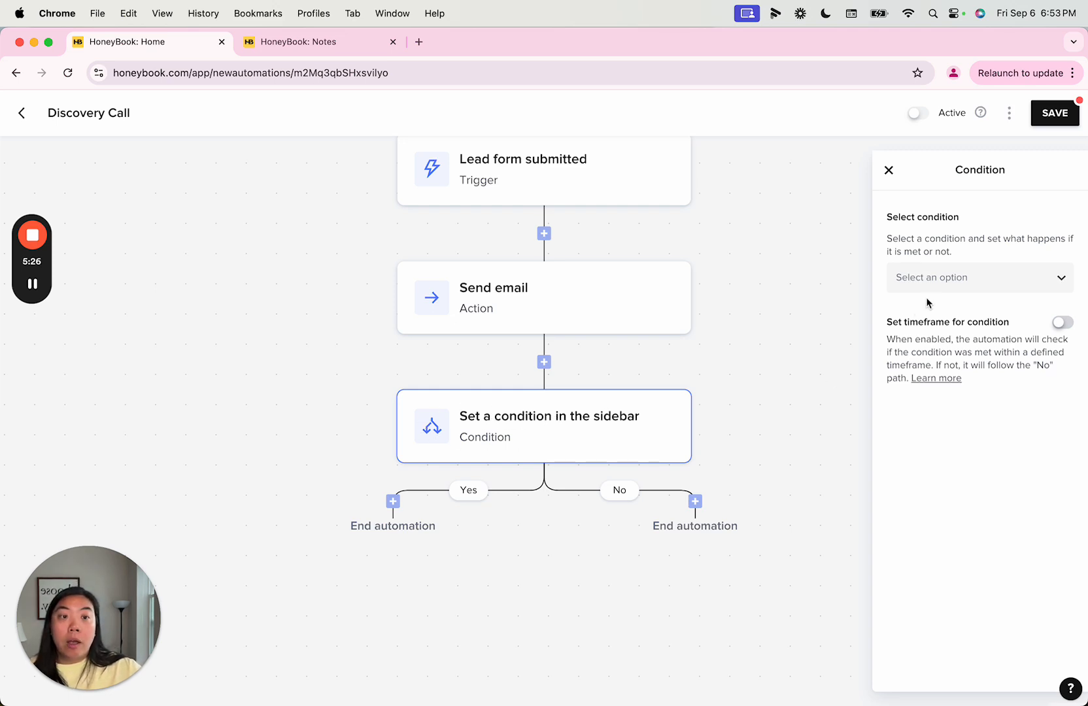
click(994, 275)
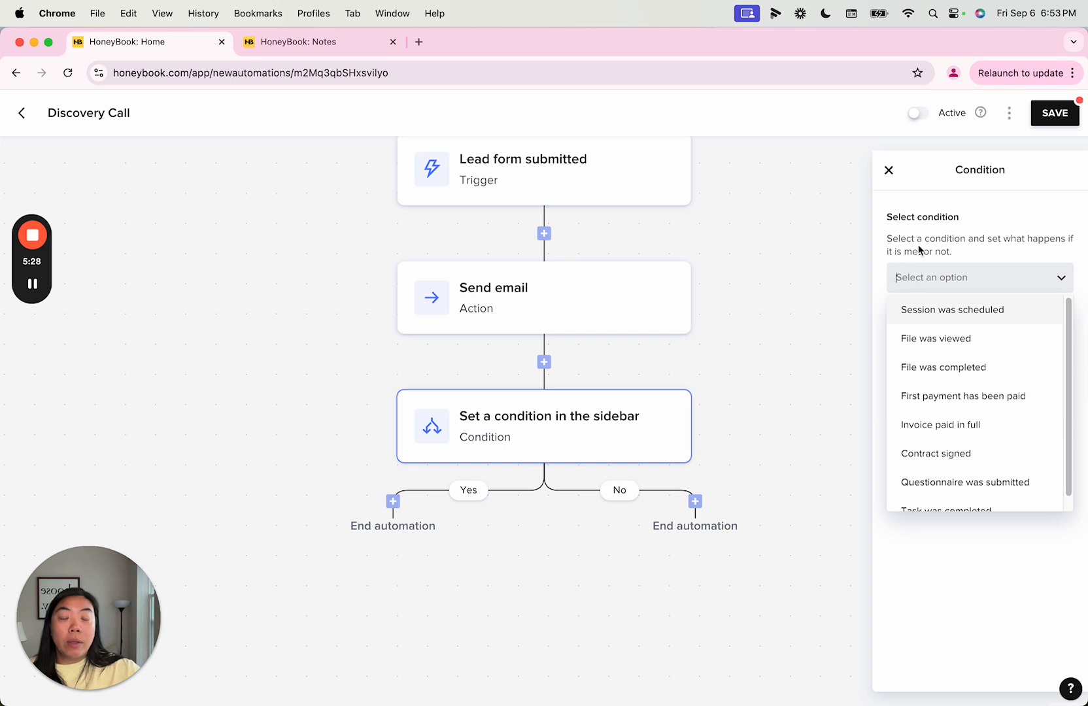
click(924, 314)
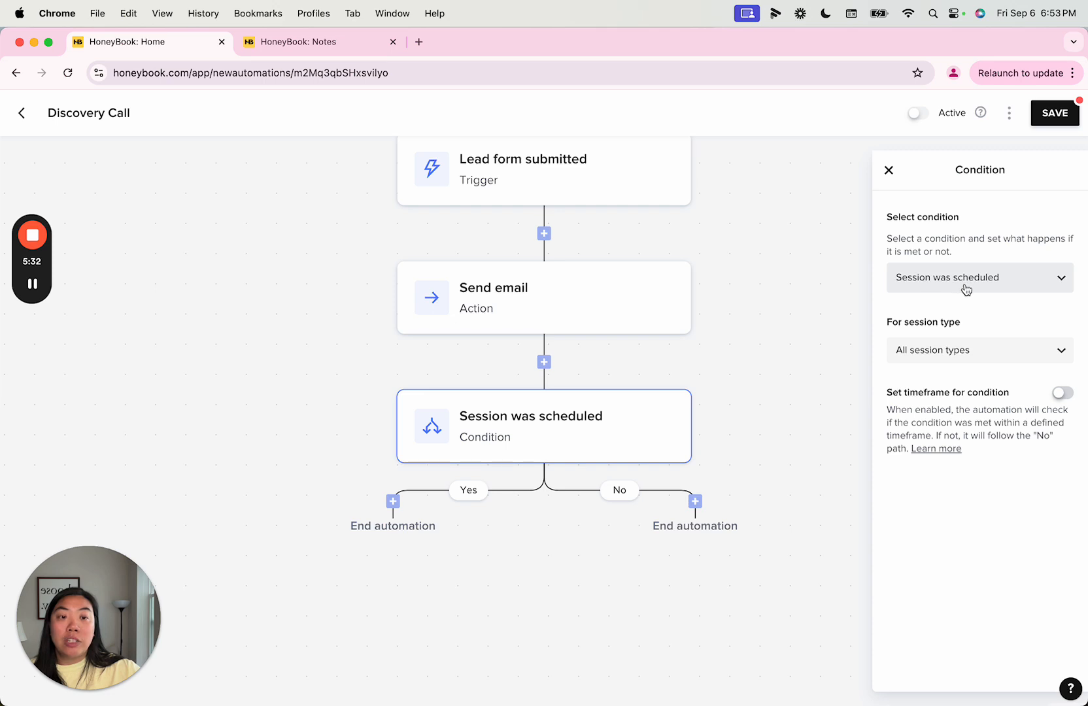
click(970, 353)
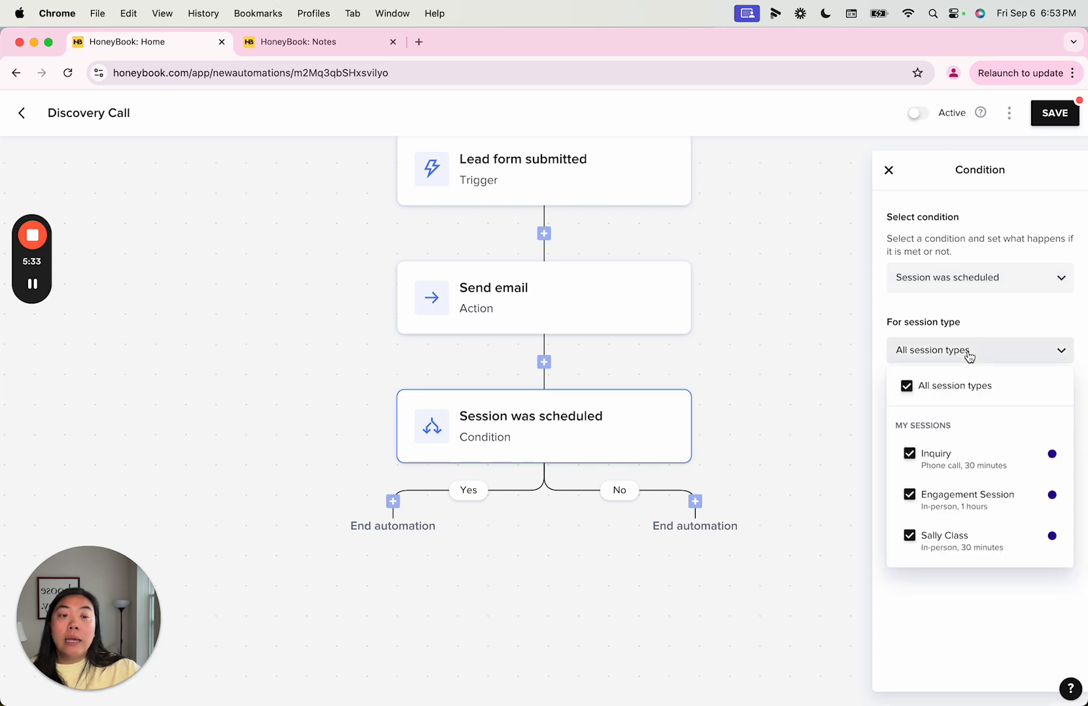
click(919, 388)
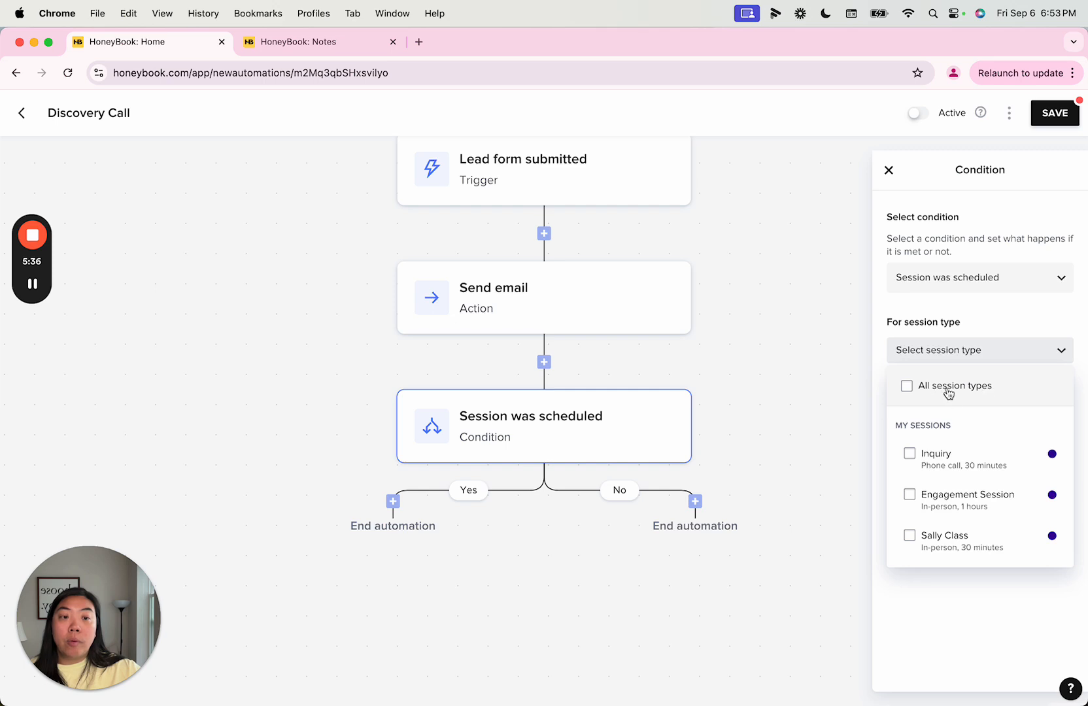
click(950, 462)
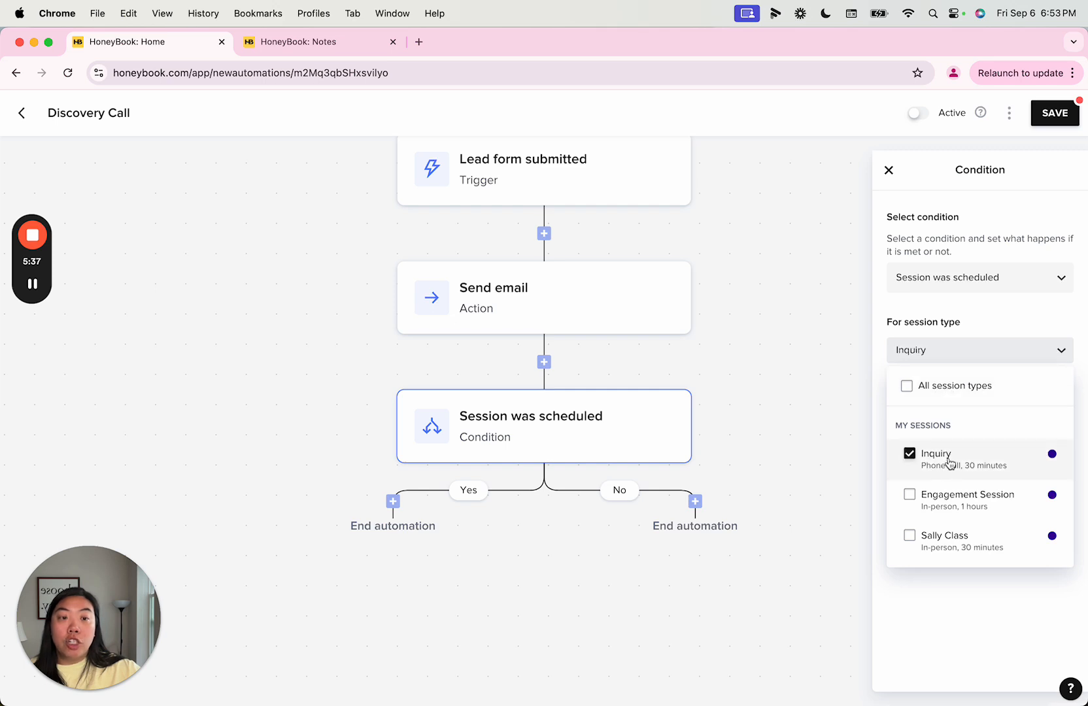
click(985, 340)
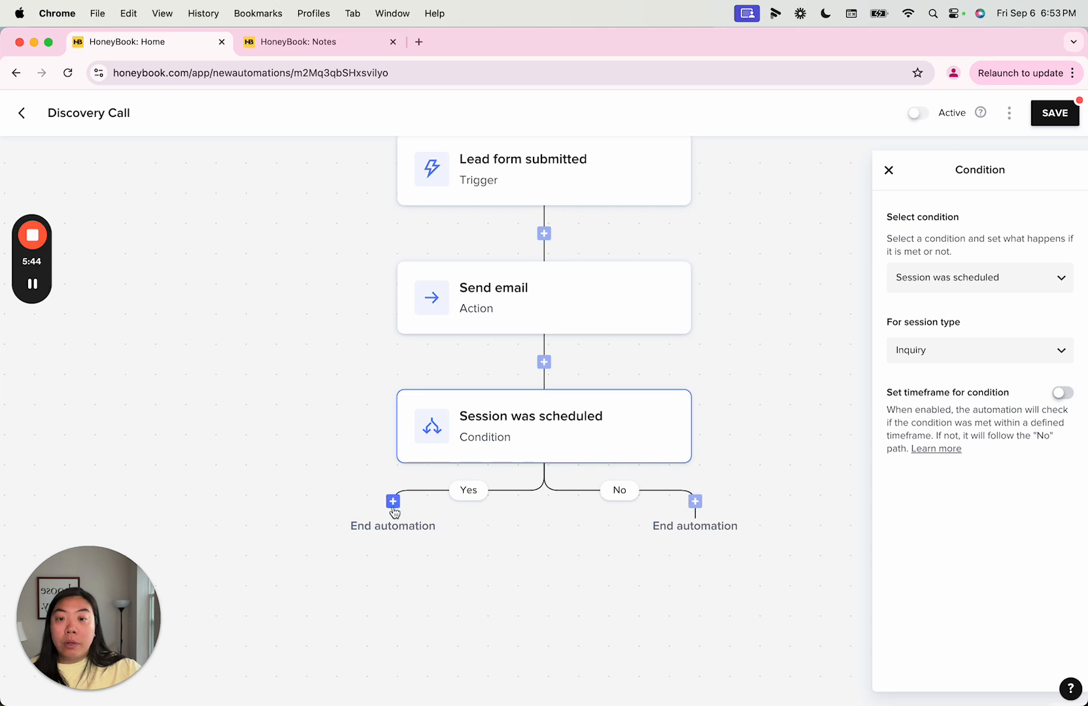
On the condition's Yes path, add a Move pipeline stage action with Meeting as the destination stage
click(393, 502)
click(389, 568)
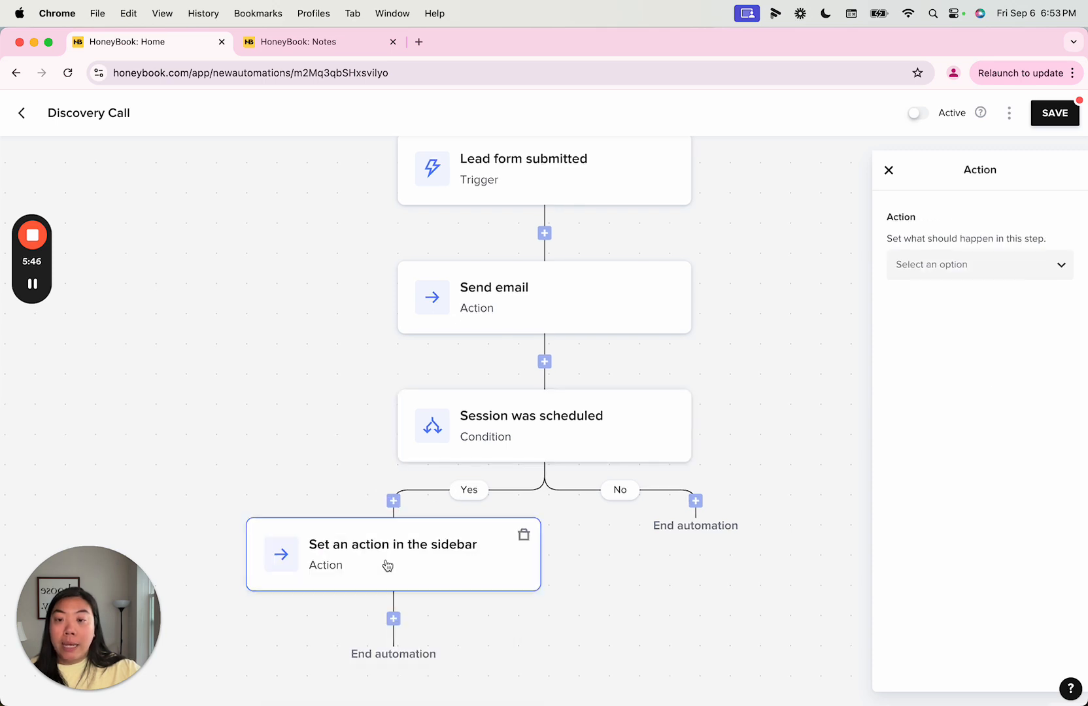
click(931, 268)
click(948, 384)
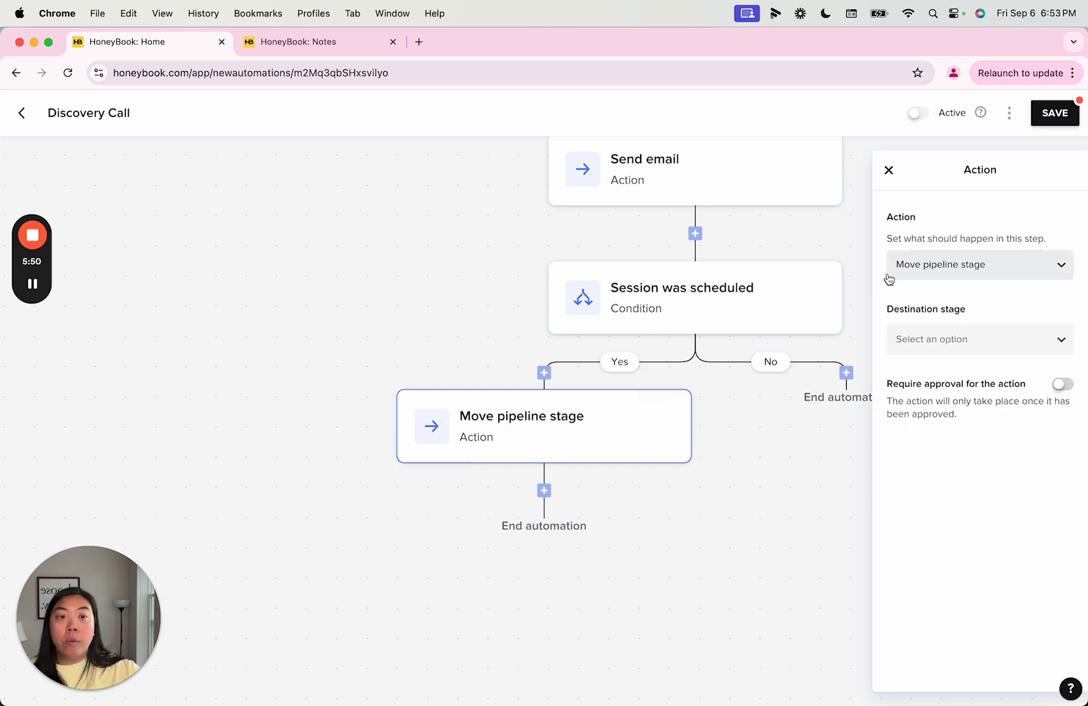
click(961, 336)
click(950, 433)
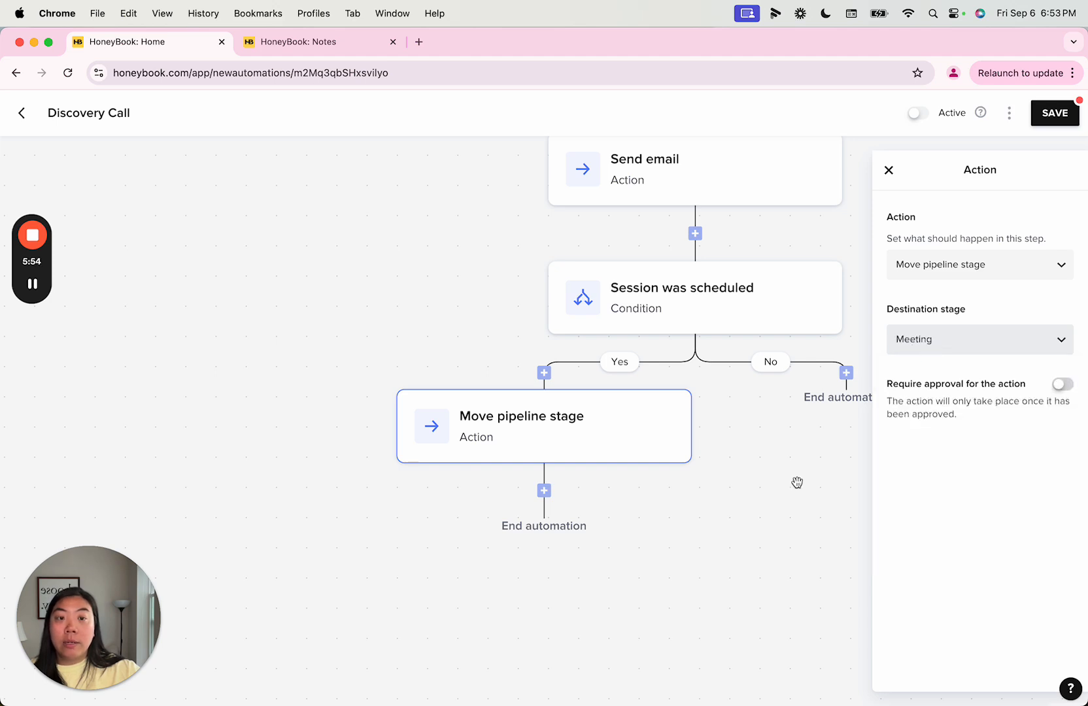
Add a 1-day wait on the No path of the "Session was scheduled" condition
drag(797, 483, 597, 536)
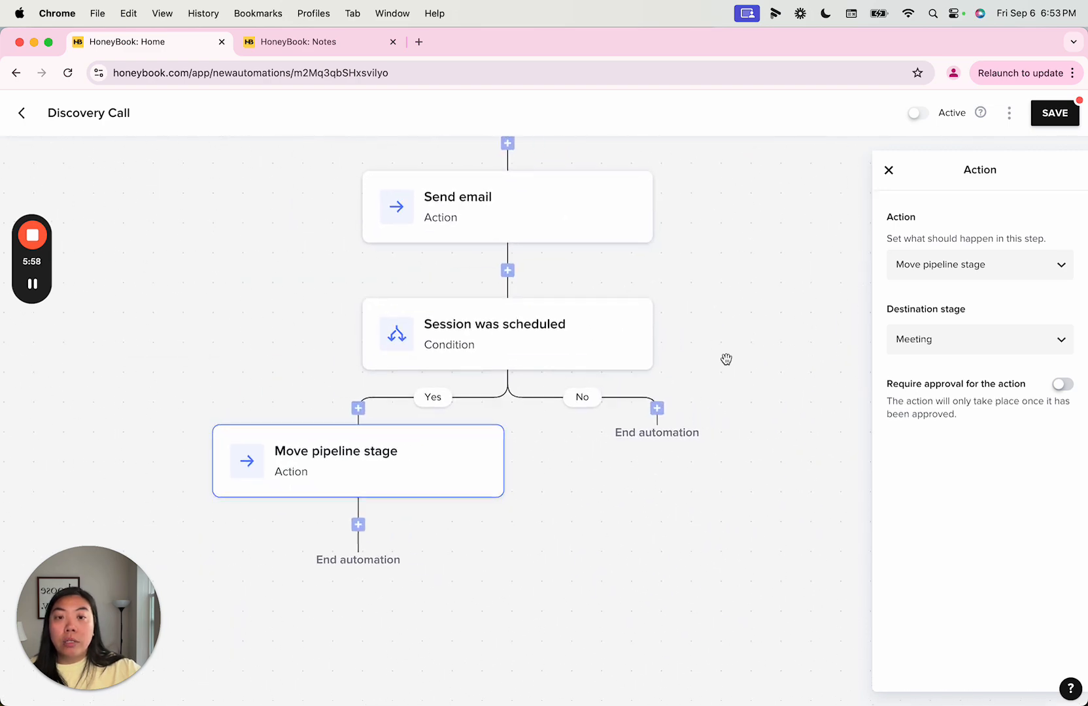
scroll(727, 360, down, 2)
scroll(727, 360, down, 3)
drag(717, 263, 649, 286)
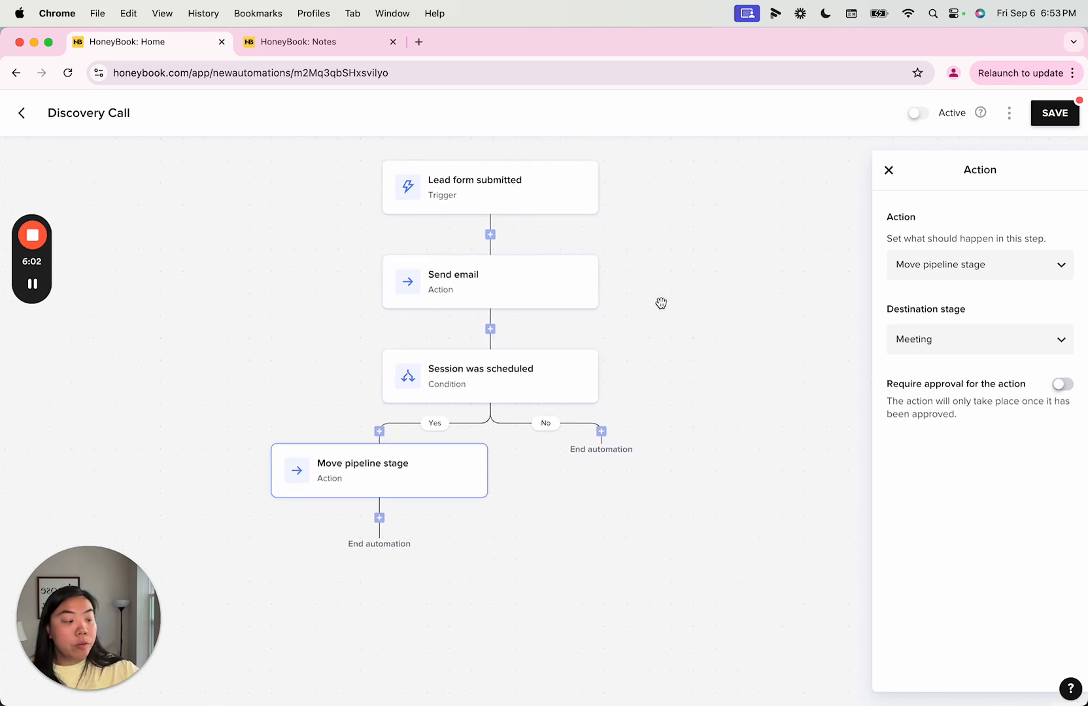
scroll(662, 303, up, 3)
scroll(661, 303, down, 3)
scroll(661, 303, up, 3)
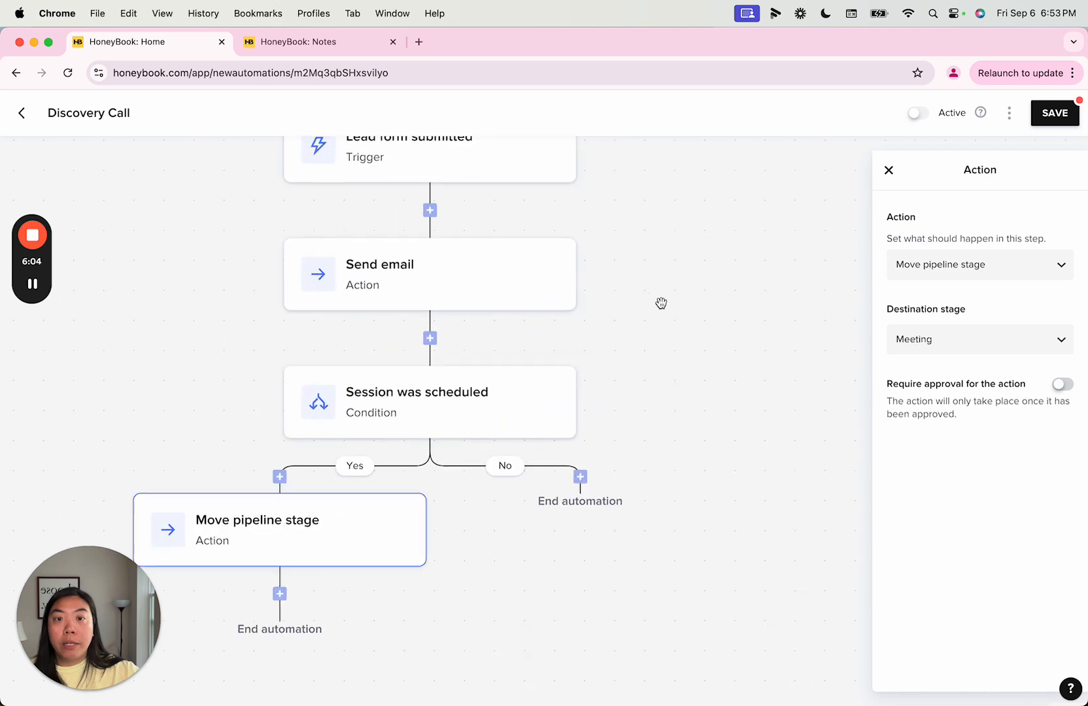
scroll(661, 303, down, 2)
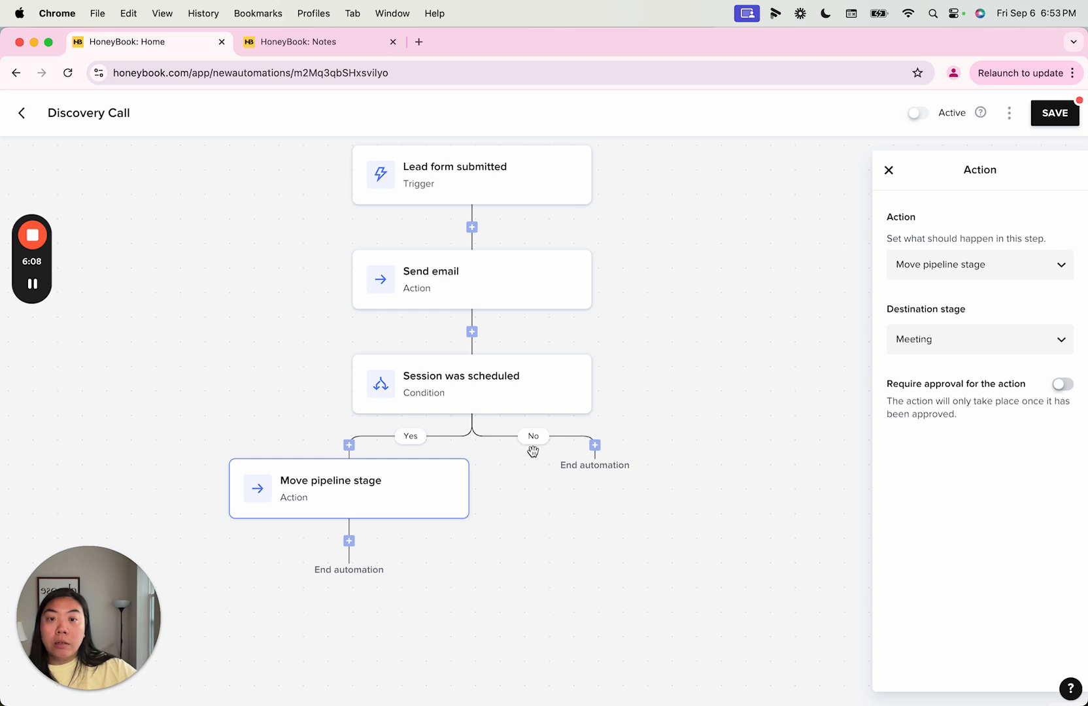
click(595, 446)
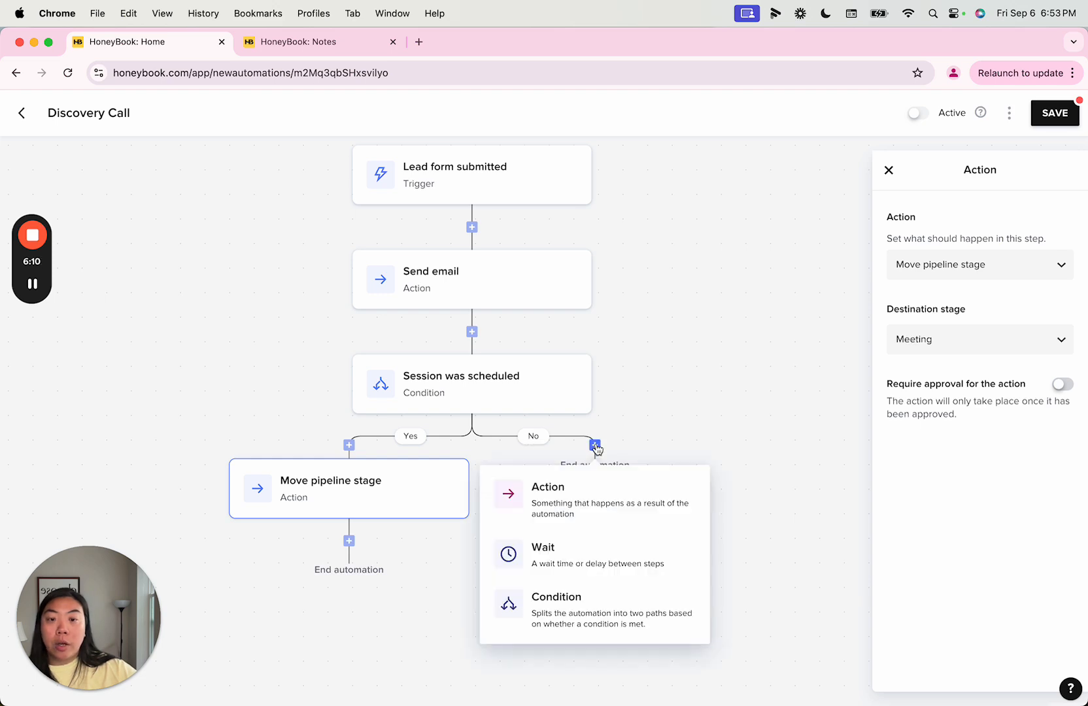
click(603, 571)
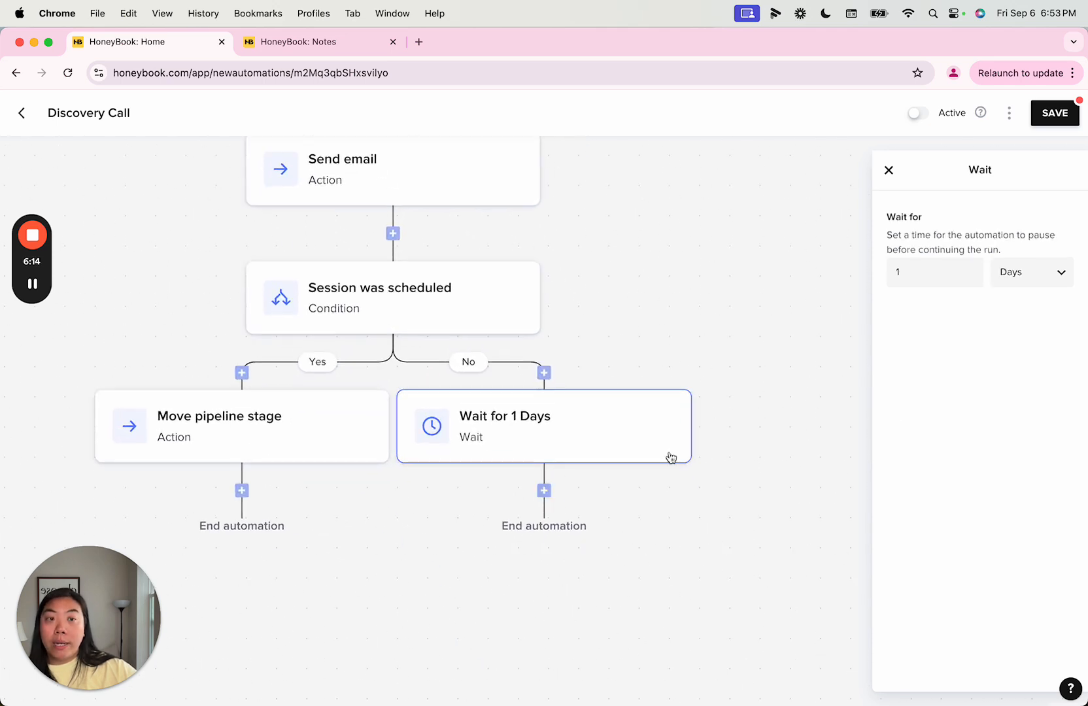
Add a Send email action after the 1-day wait, using the "*Follow Up" template
click(544, 490)
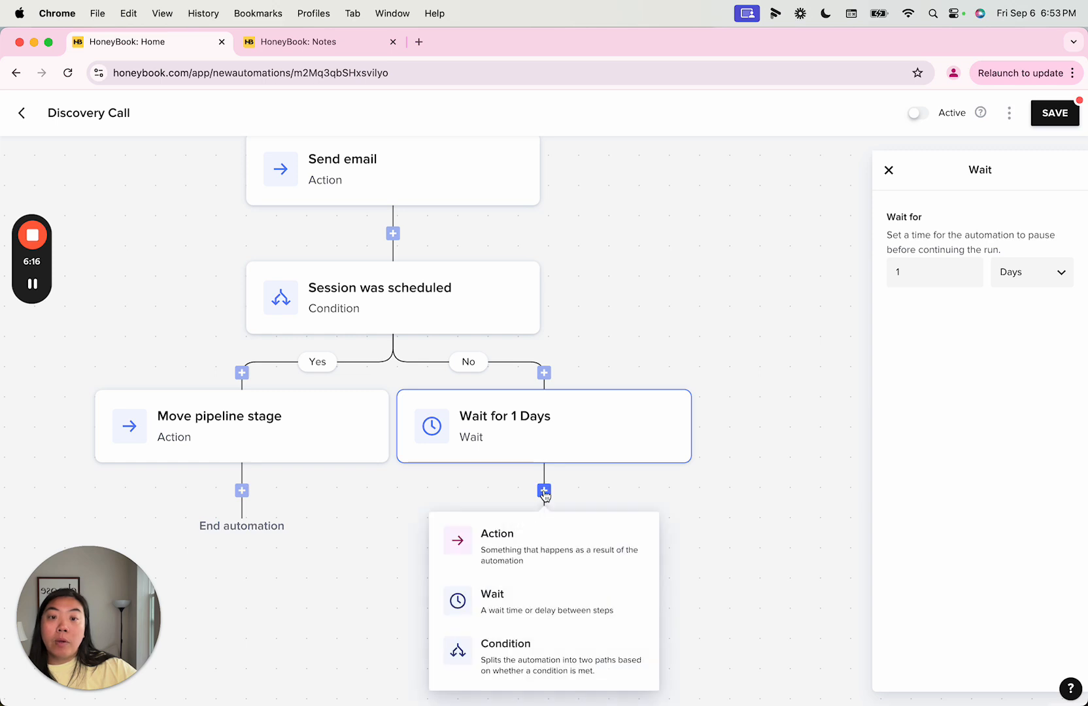
click(535, 558)
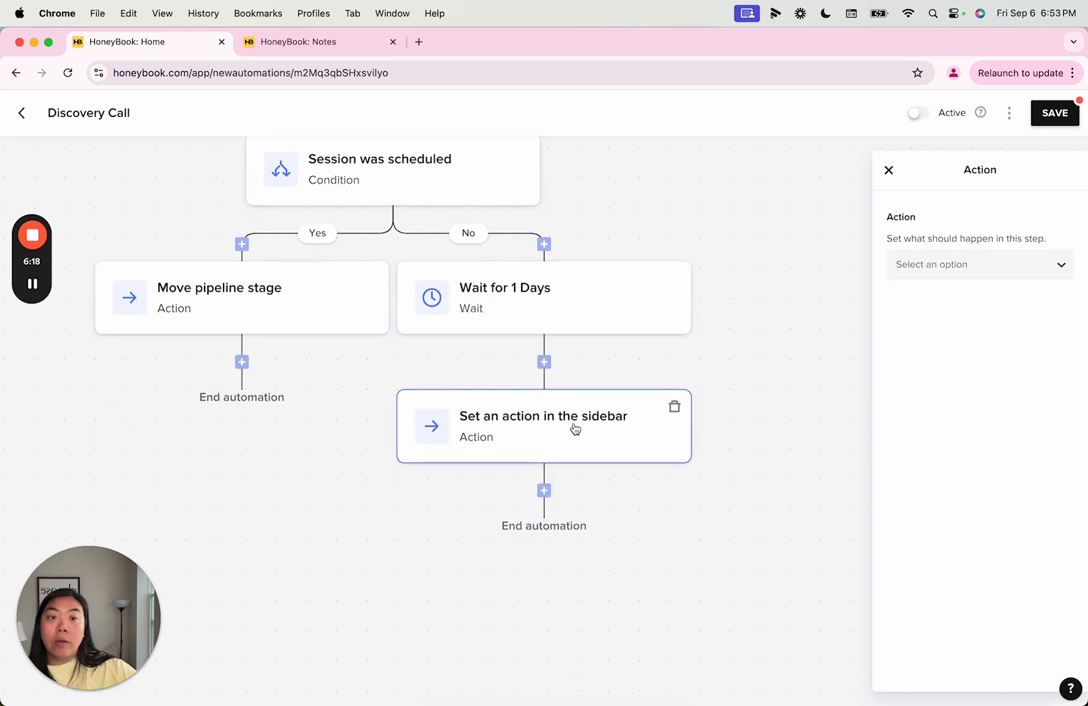
click(1010, 273)
click(1008, 301)
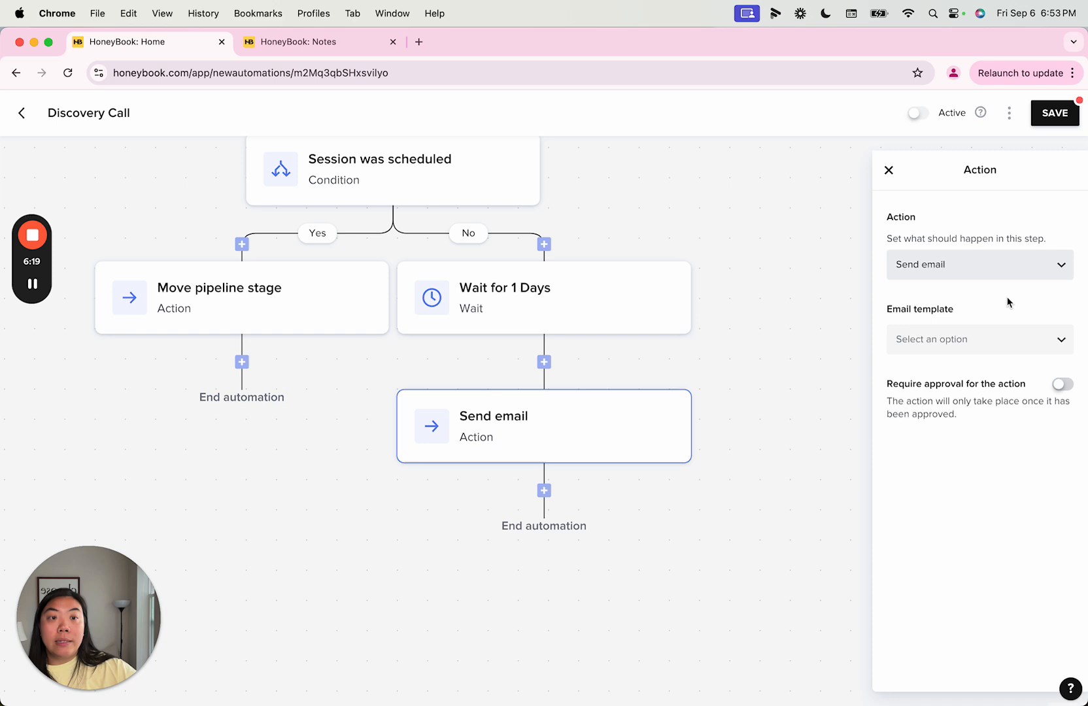
click(1014, 353)
scroll(932, 523, down, 2)
scroll(983, 508, up, 2)
scroll(984, 508, down, 6)
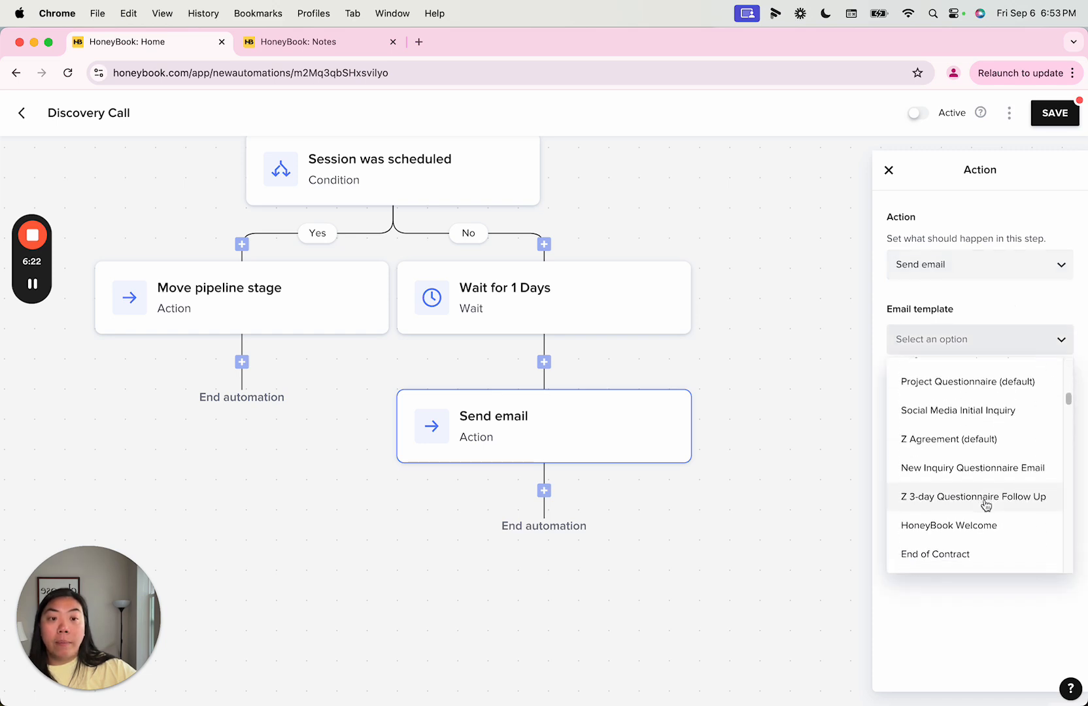
scroll(984, 506, down, 10)
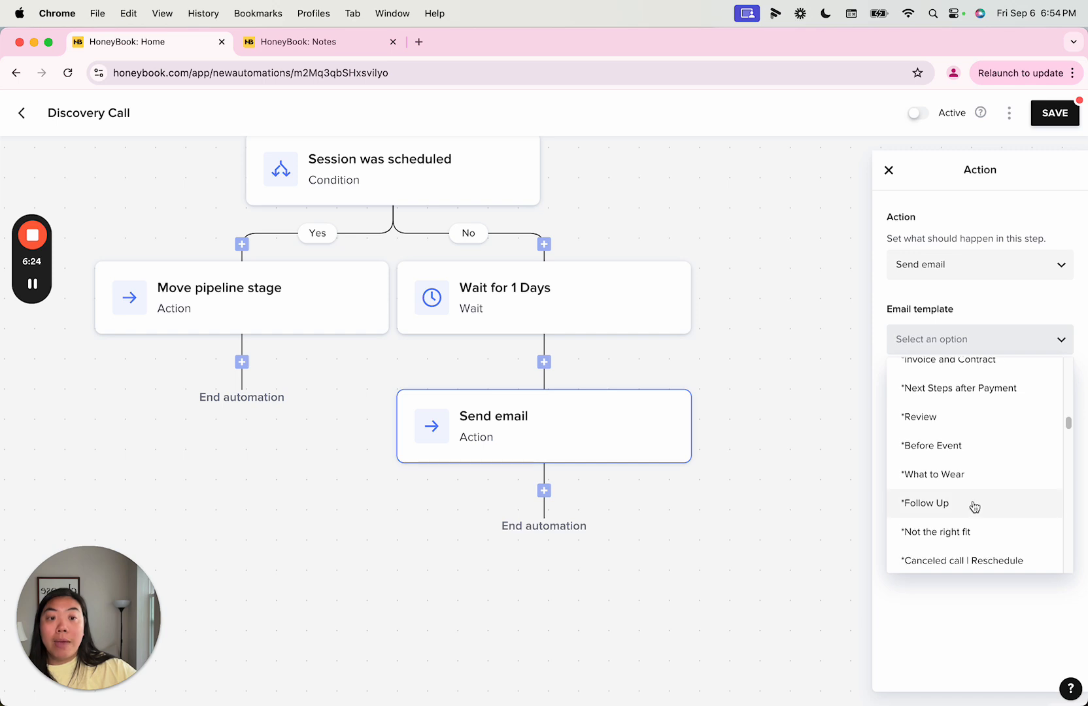
click(974, 507)
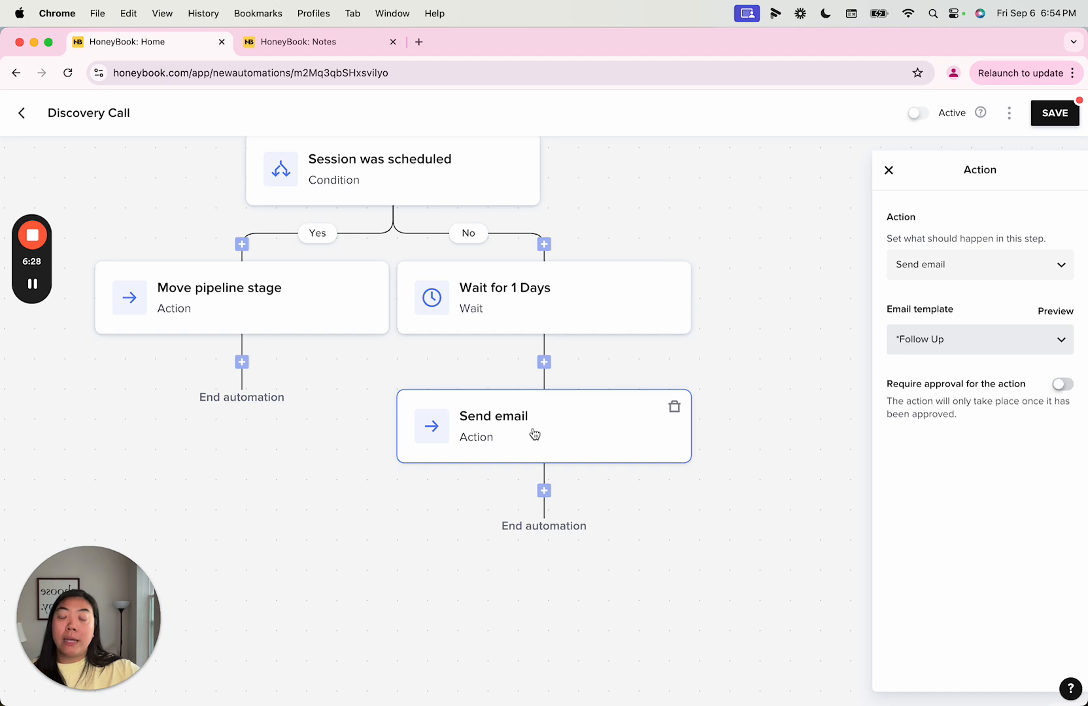
Add a second "Session was scheduled" condition after the follow-up email, limited to the Inquiry session type
click(544, 491)
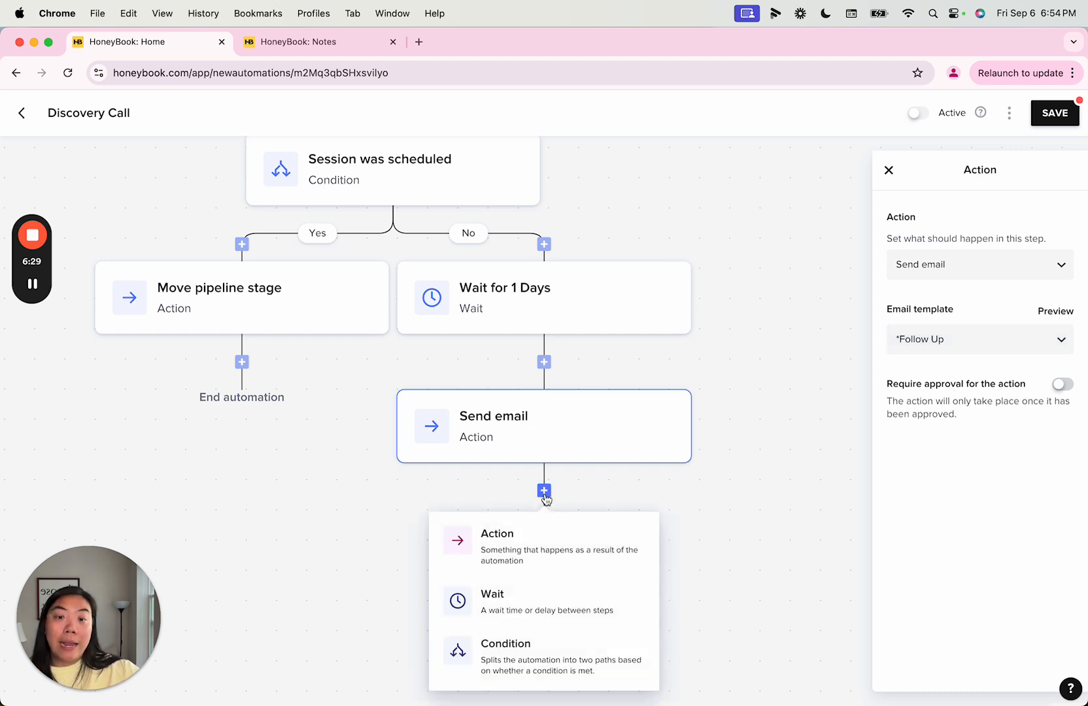
click(537, 647)
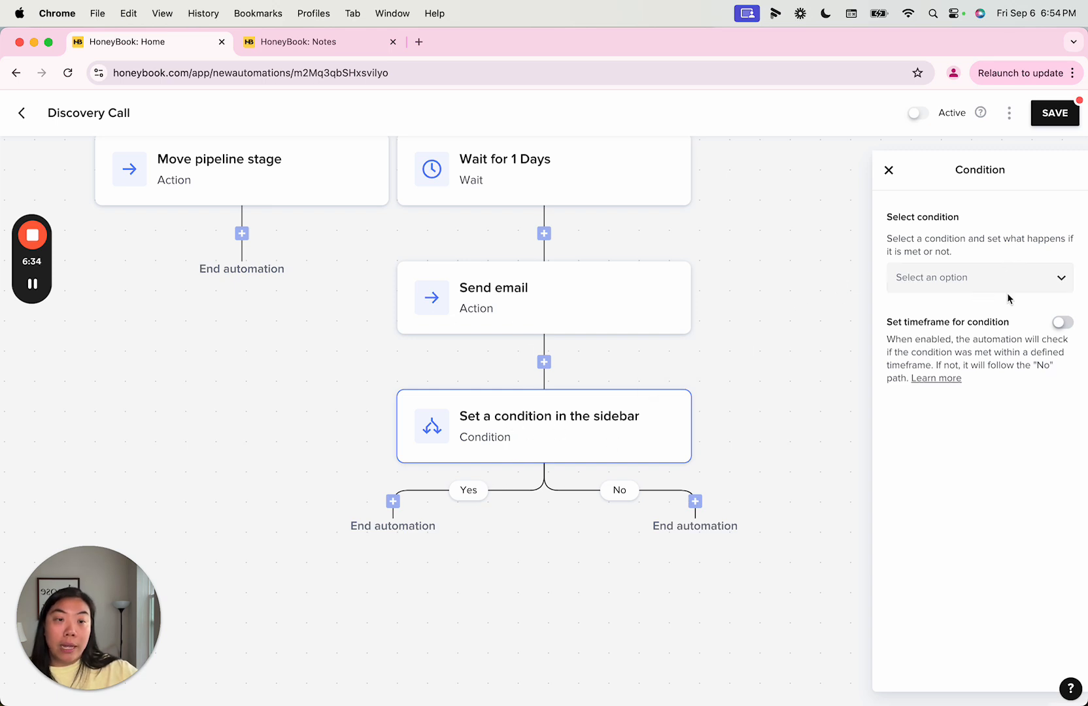
click(952, 282)
click(968, 312)
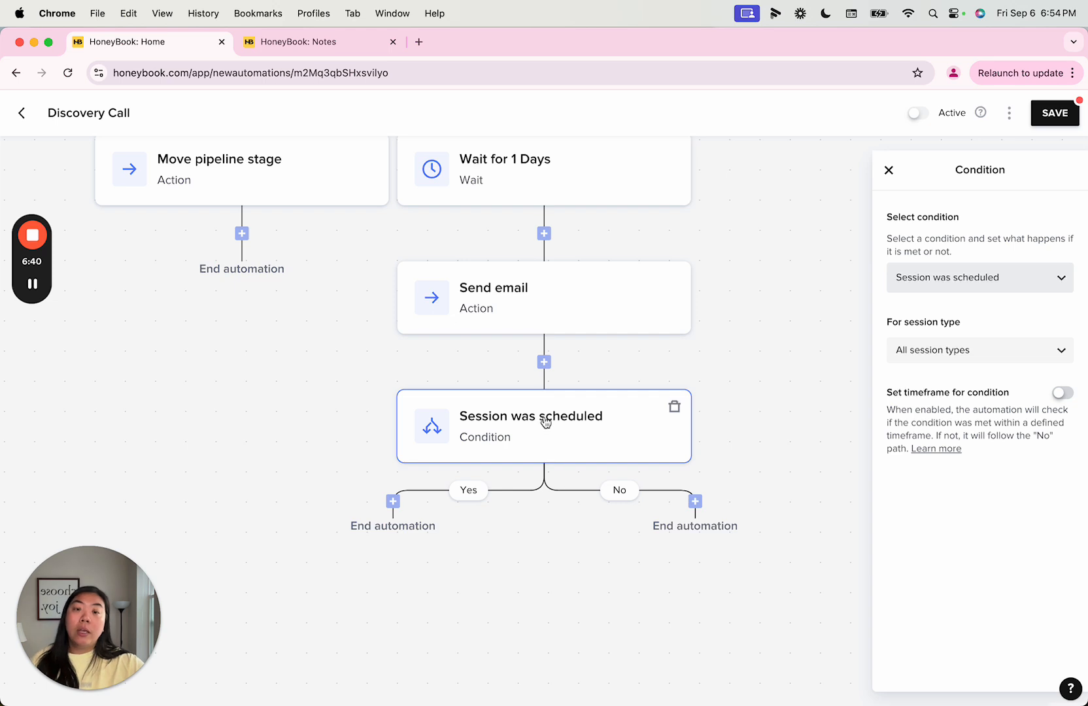
click(956, 355)
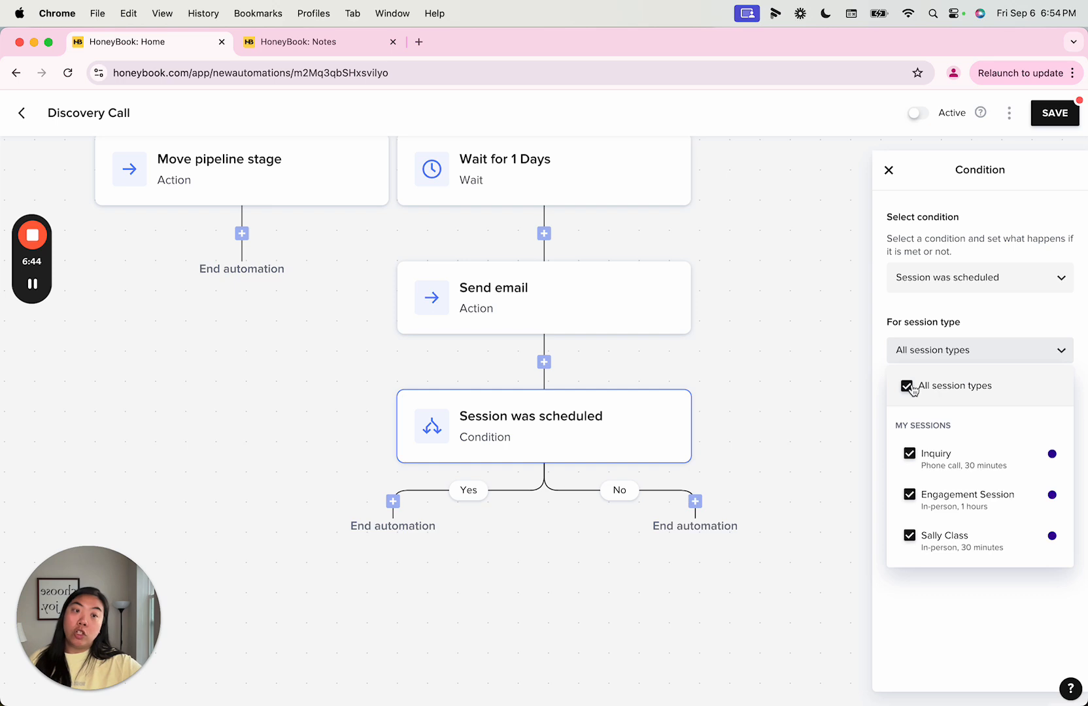
click(914, 390)
click(936, 457)
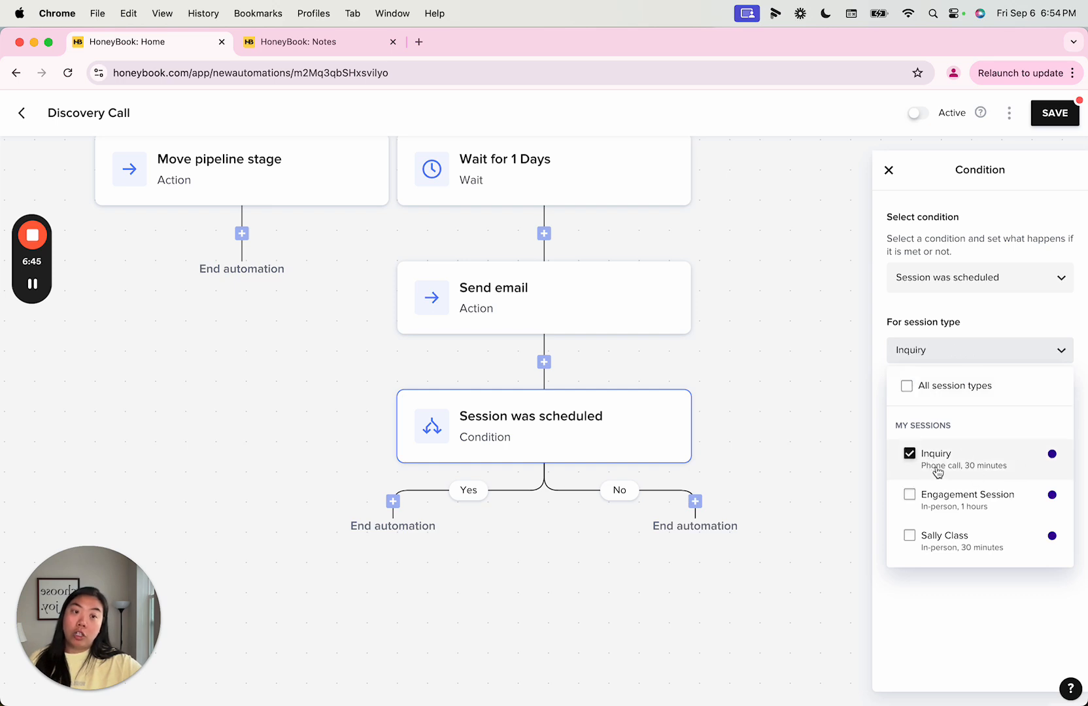
click(961, 313)
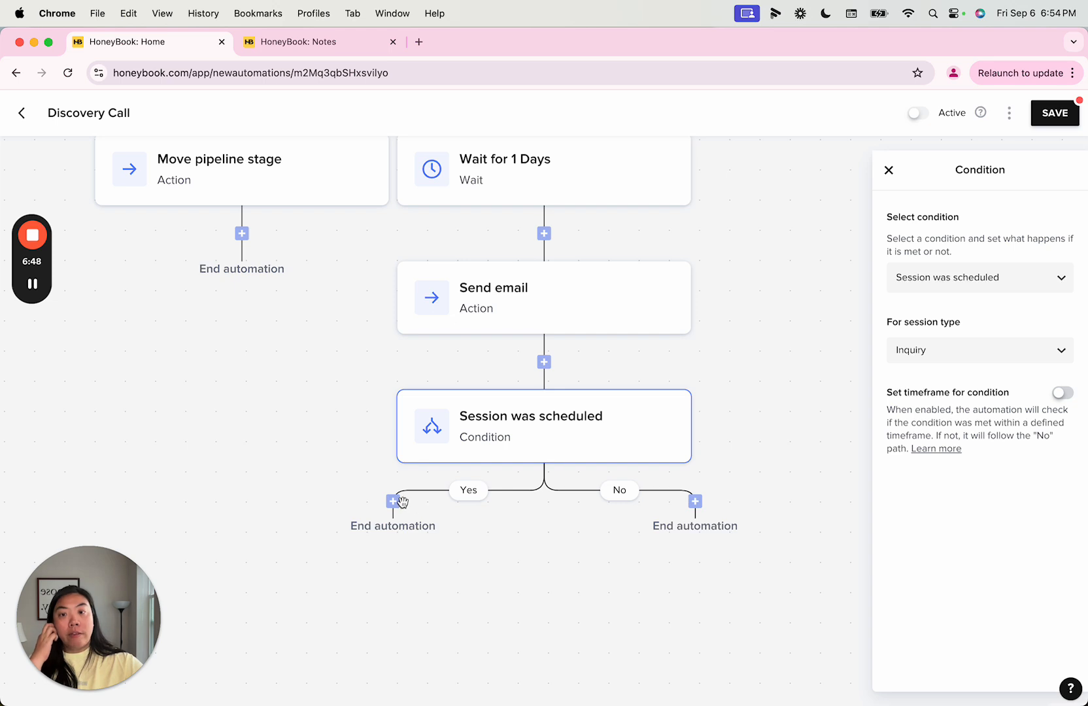
On the second condition's Yes path, add a Move pipeline stage action with Meeting as the destination stage
click(398, 501)
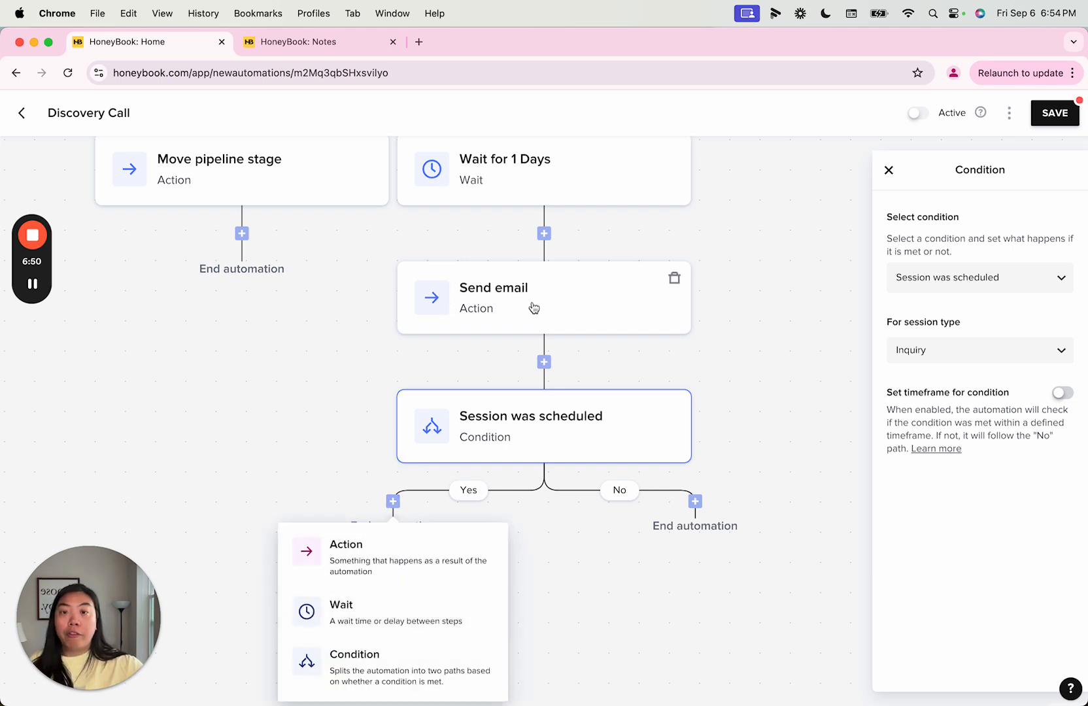
click(332, 573)
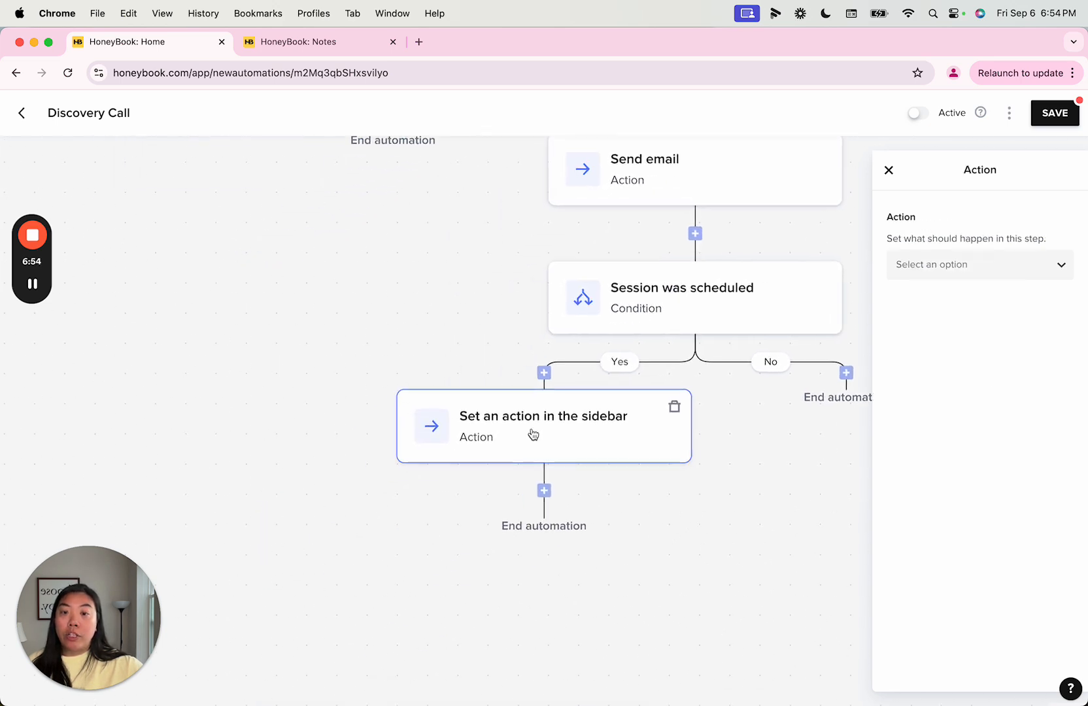
click(937, 275)
click(959, 383)
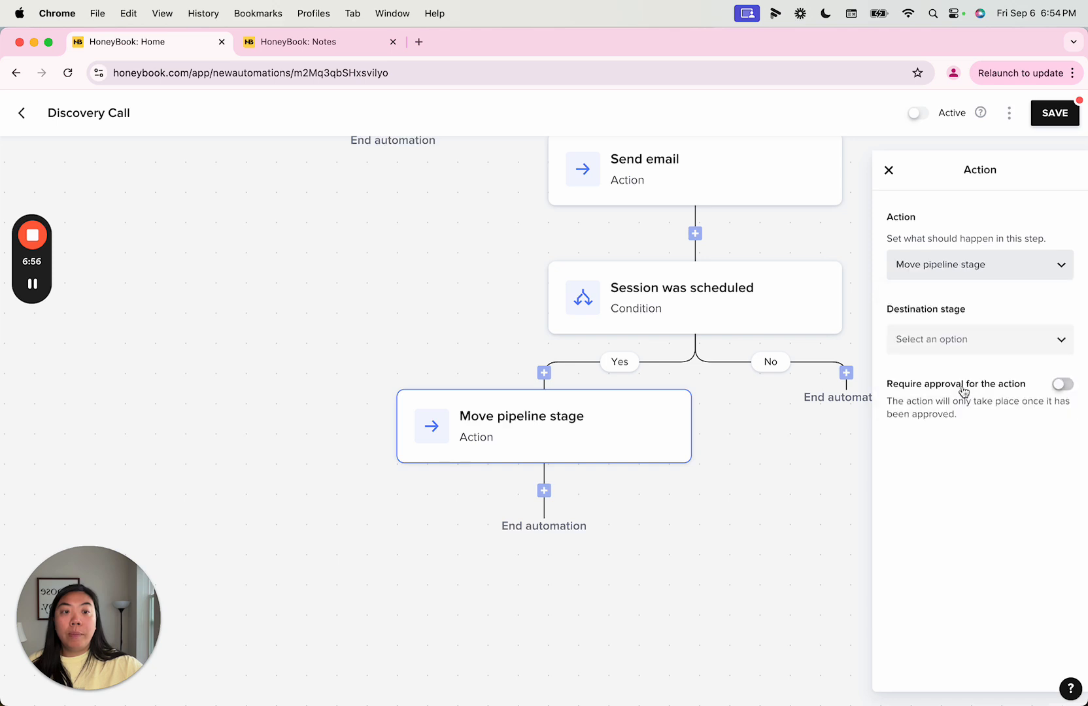
click(974, 341)
click(959, 429)
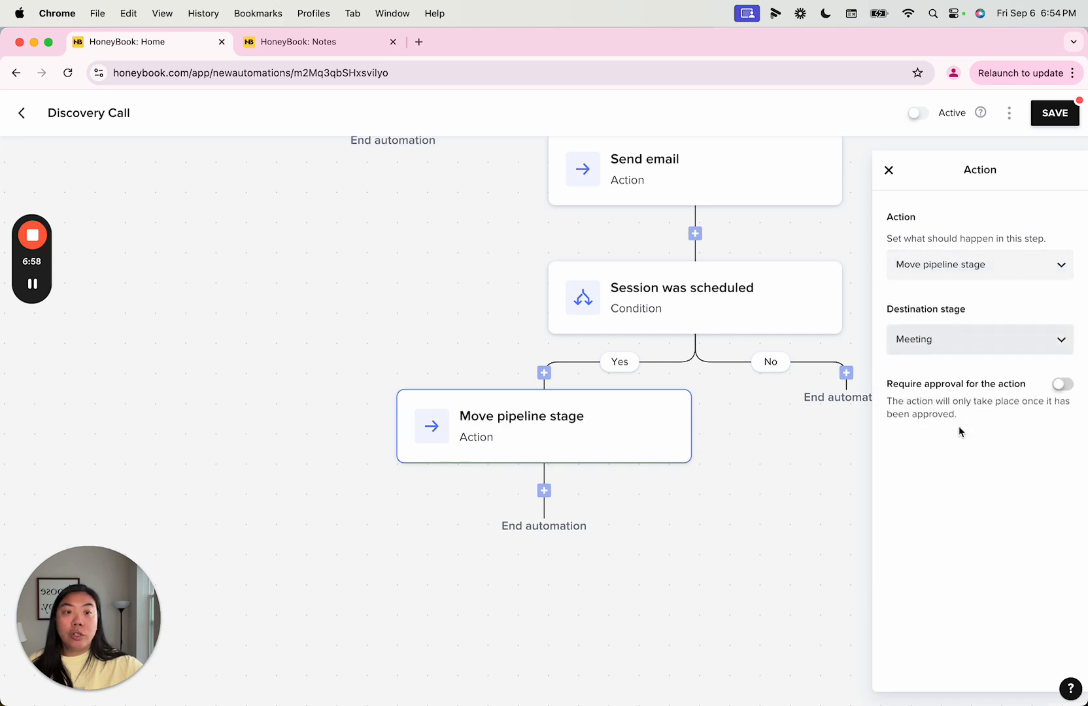
Add a 3-day wait on the No path of the second "Session was scheduled" condition
drag(745, 503, 530, 488)
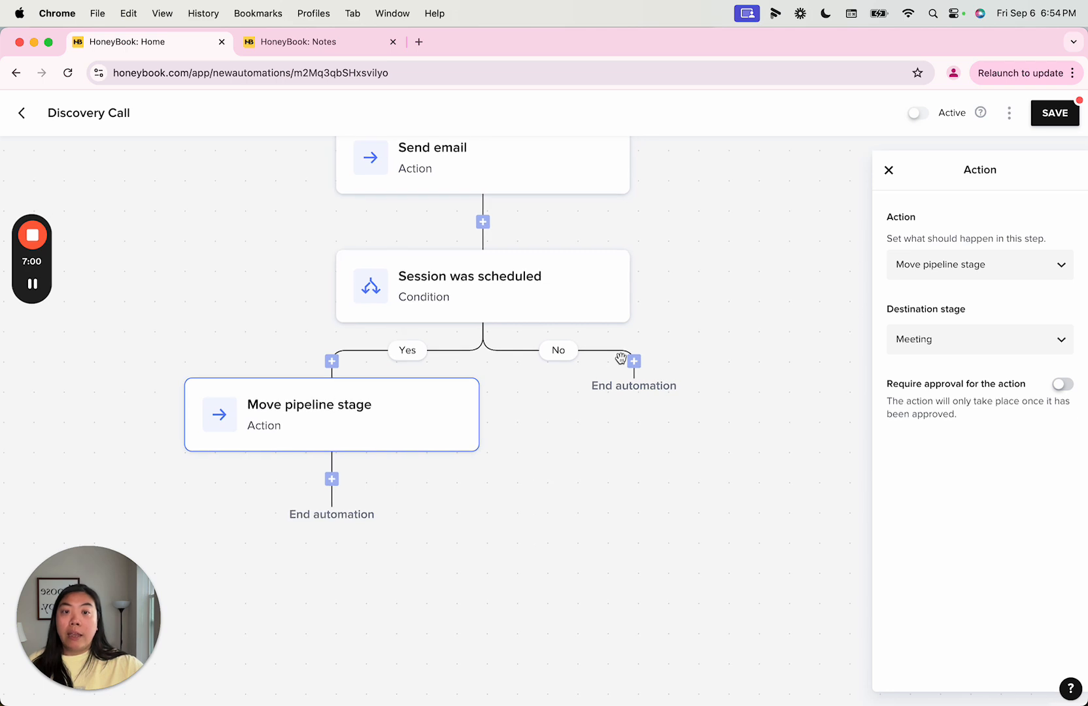
click(633, 362)
click(646, 479)
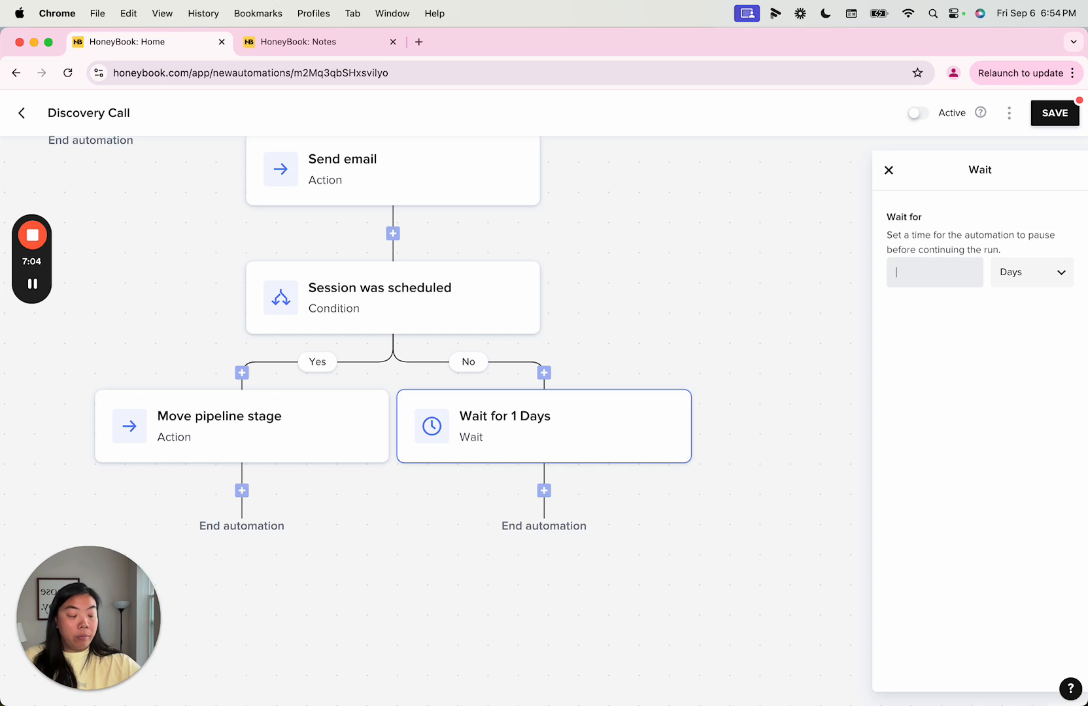
text(3)
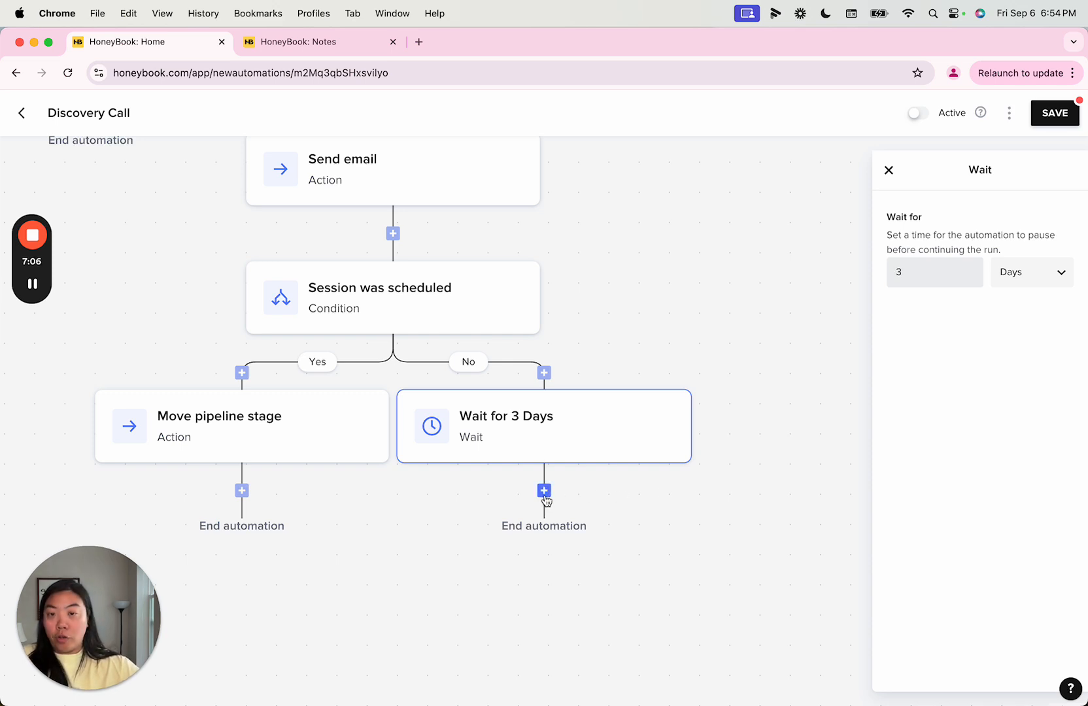
Add a Send email action after the 3-day wait, using the "[Proposal] Follow Up #1" template
click(545, 494)
click(533, 540)
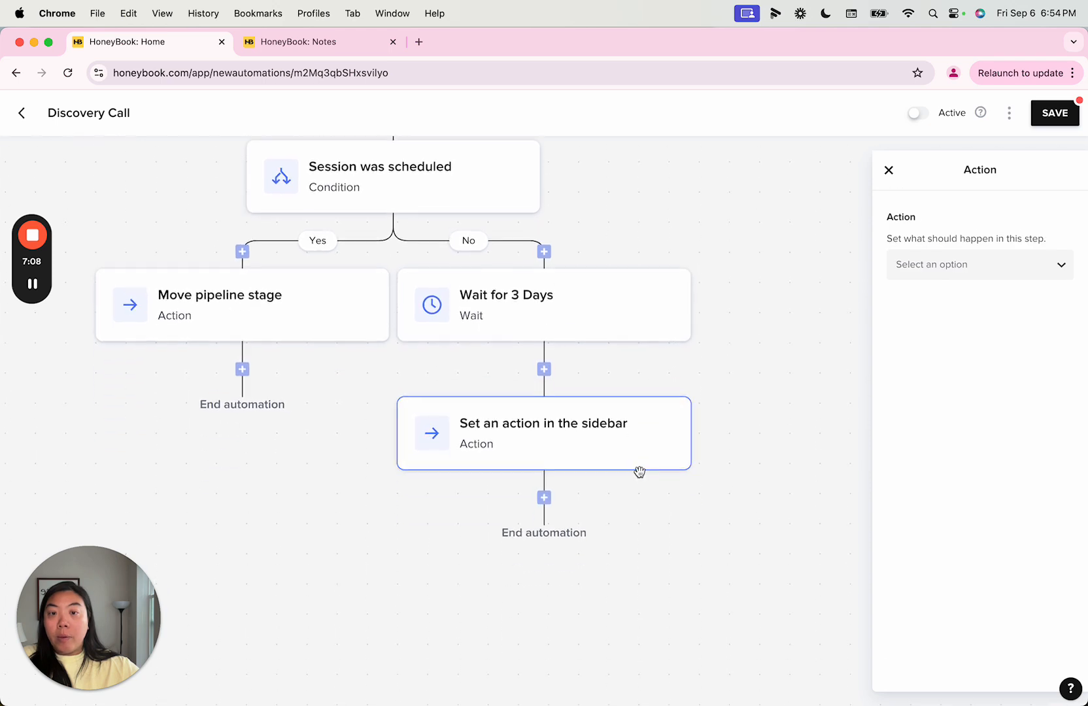
click(991, 264)
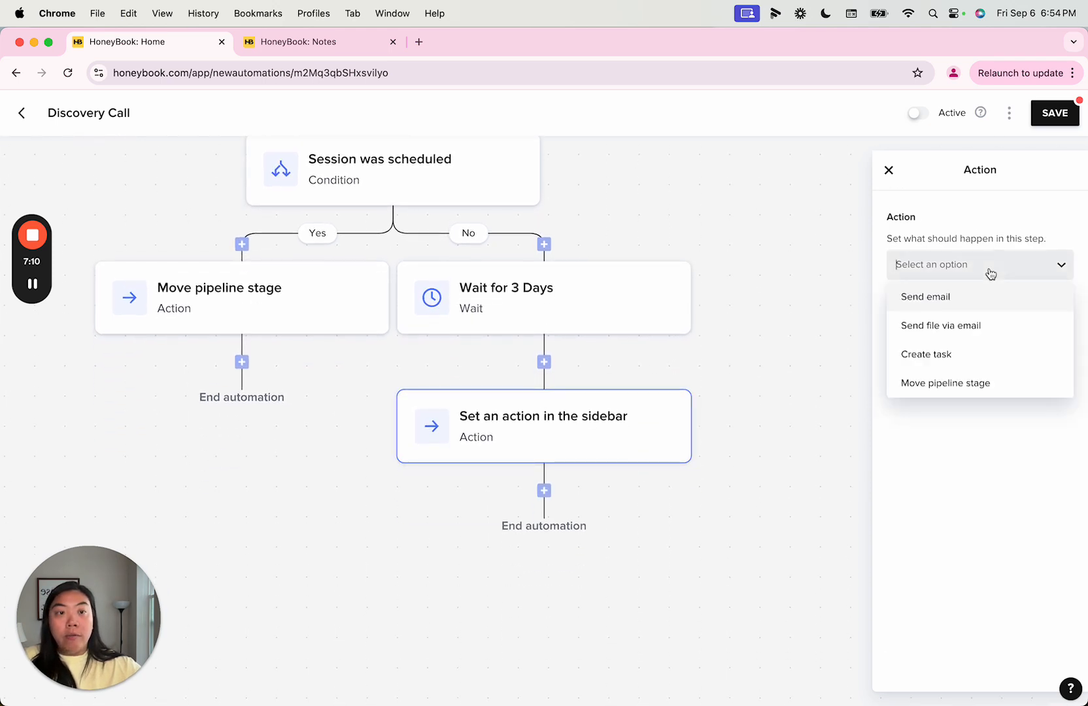
click(989, 298)
click(985, 333)
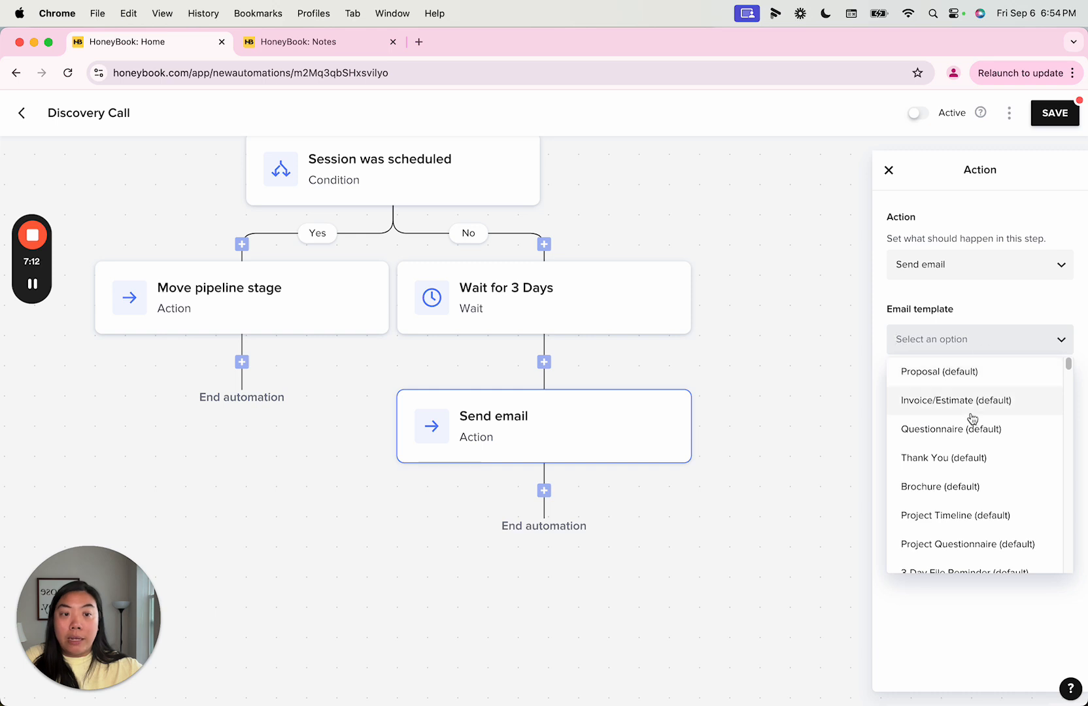
scroll(972, 417, down, 5)
scroll(975, 422, down, 3)
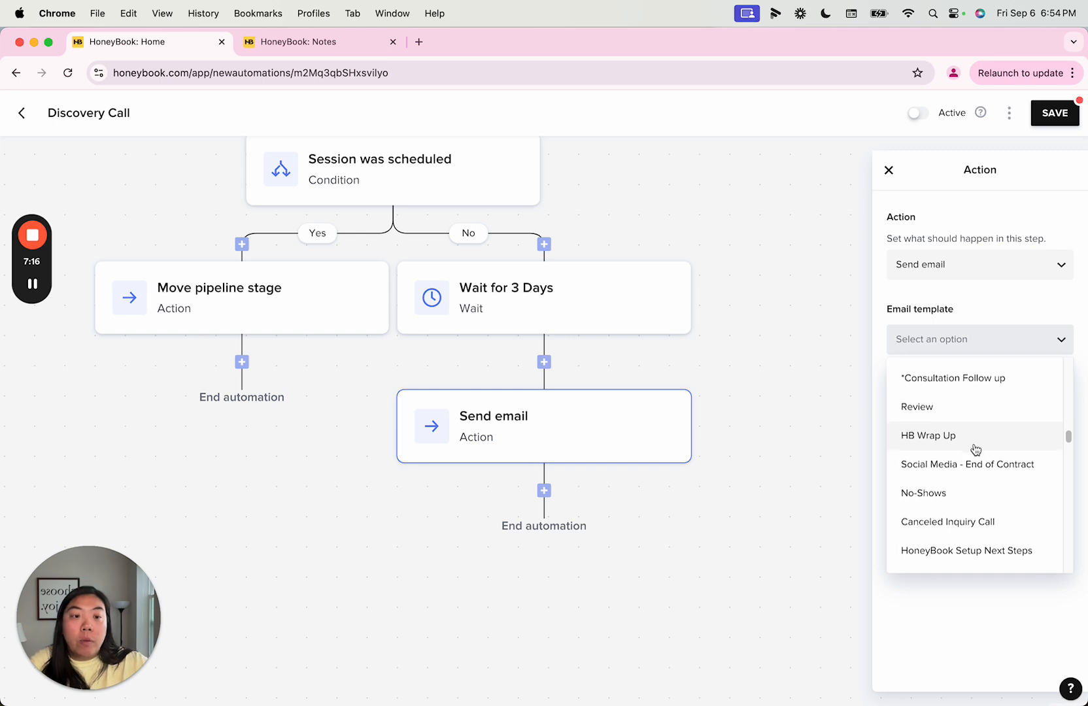
scroll(976, 449, down, 5)
scroll(976, 469, down, 6)
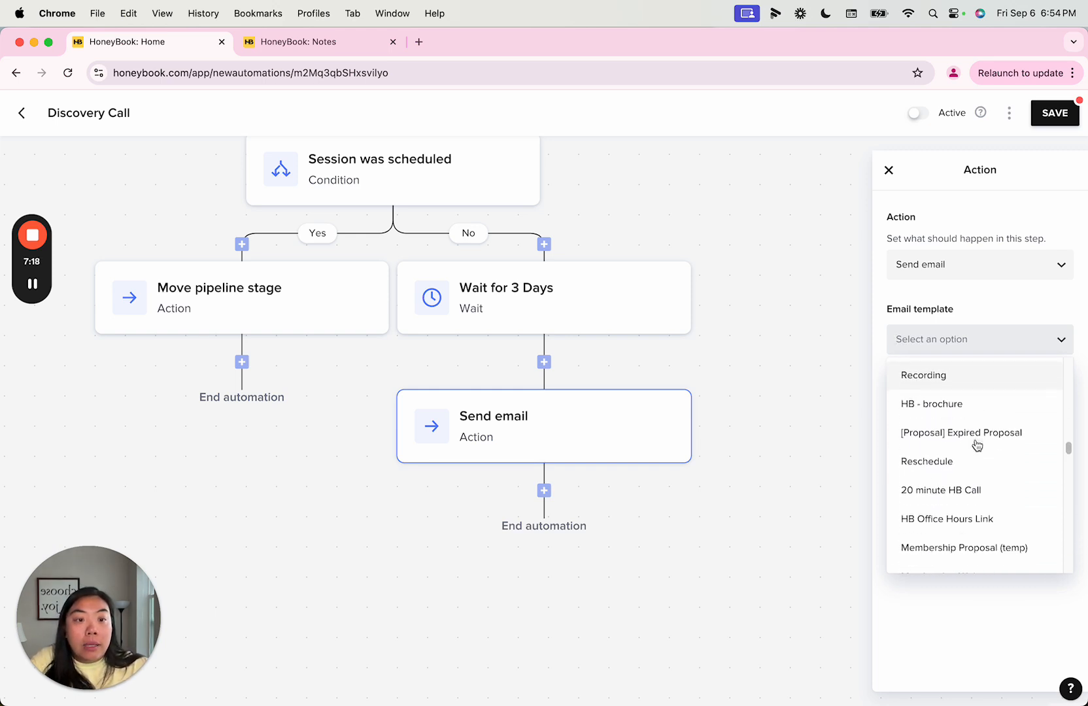
scroll(977, 445, down, 10)
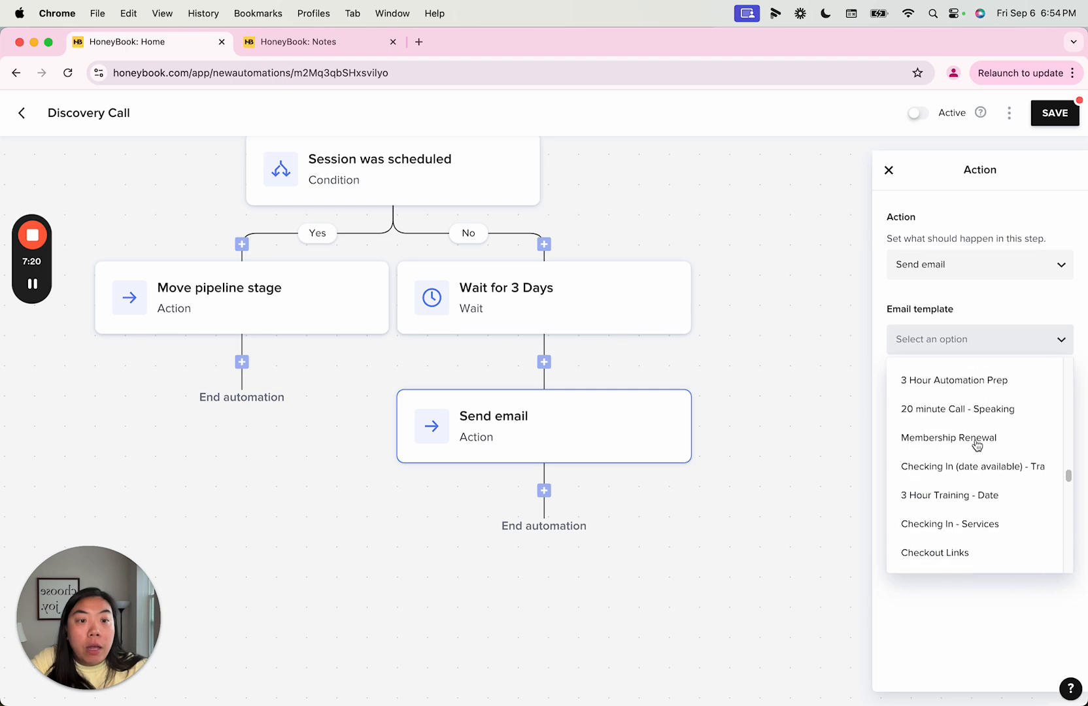
scroll(1032, 482, down, 5)
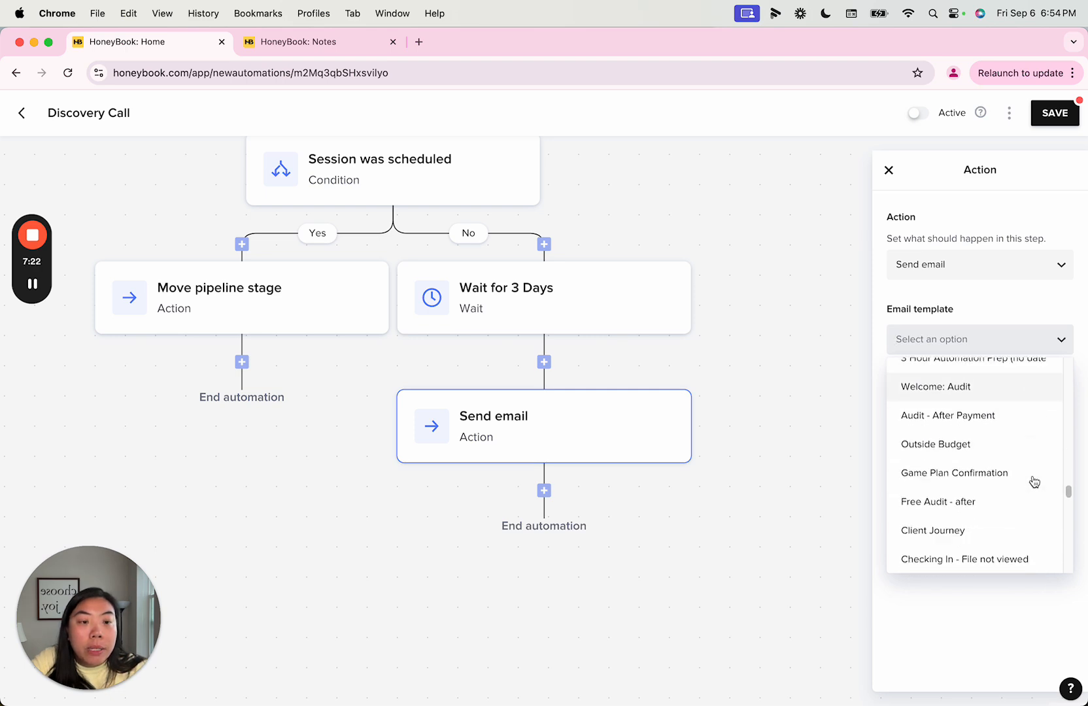
scroll(989, 513, down, 5)
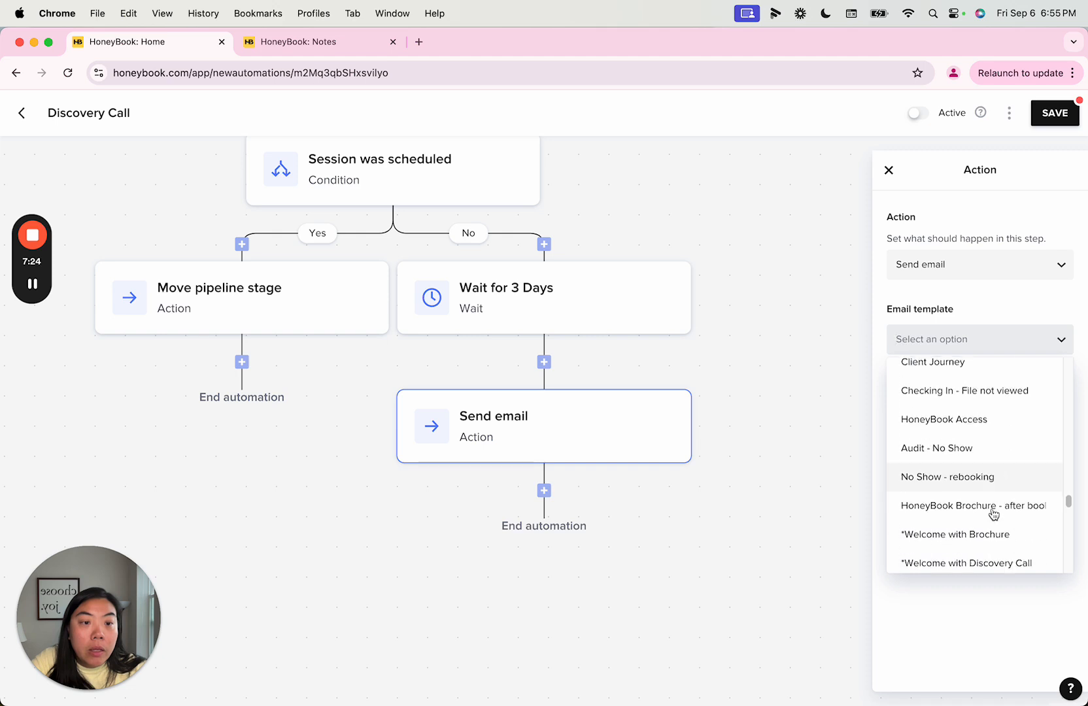
scroll(994, 437, down, 4)
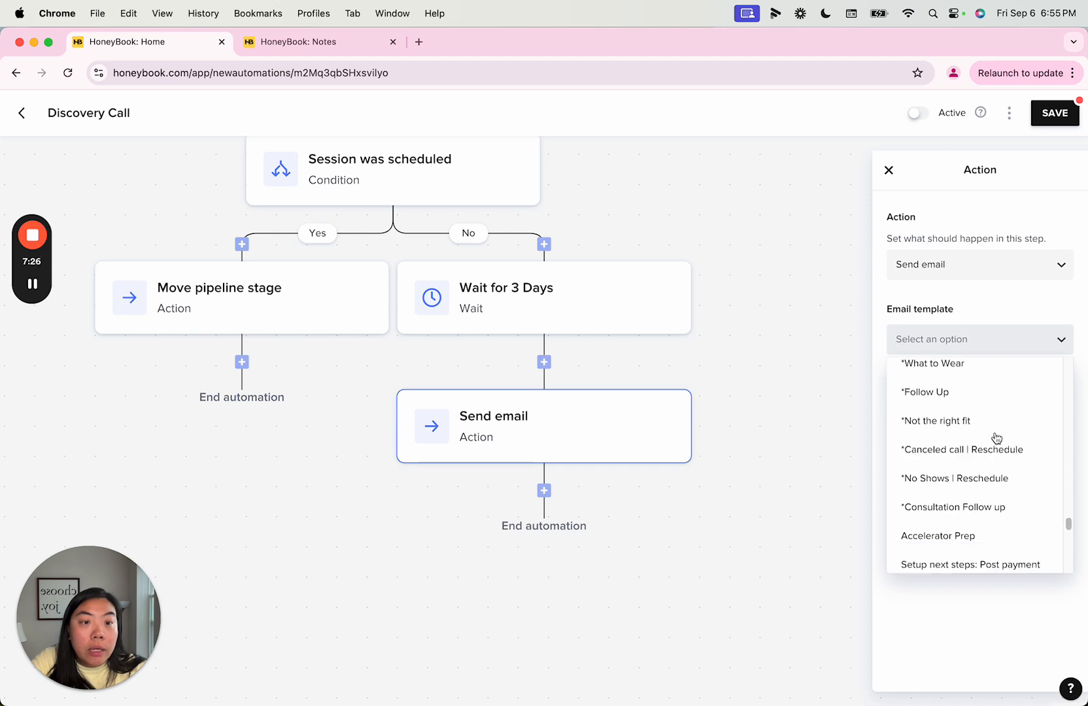
scroll(994, 427, down, 6)
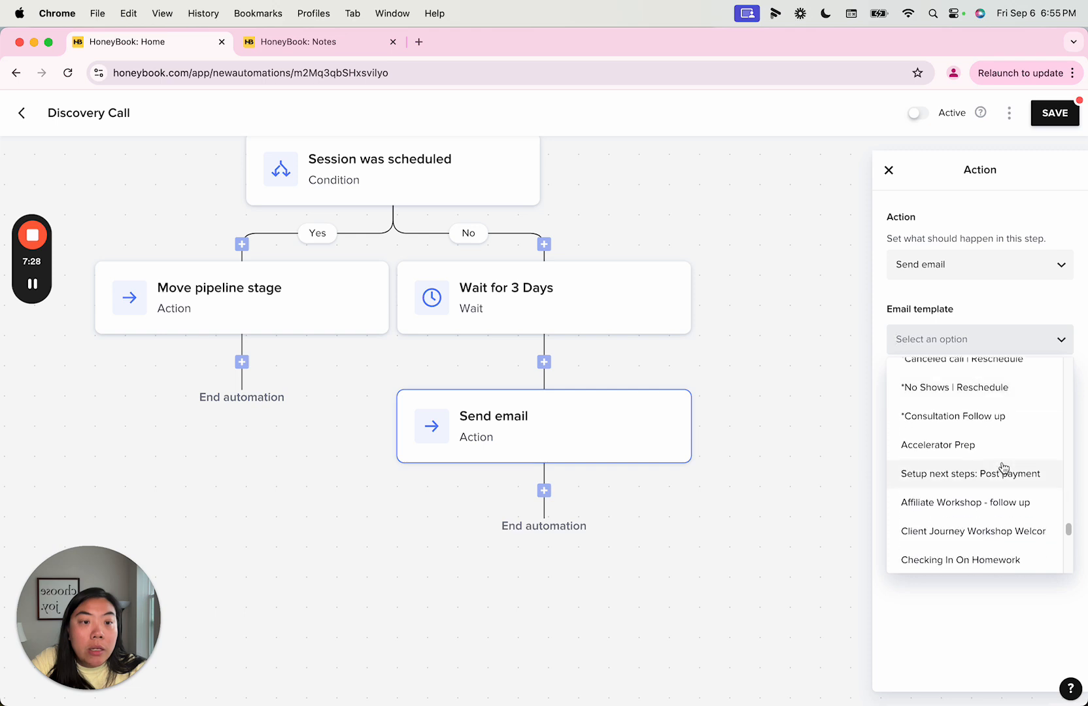
scroll(1005, 451, down, 10)
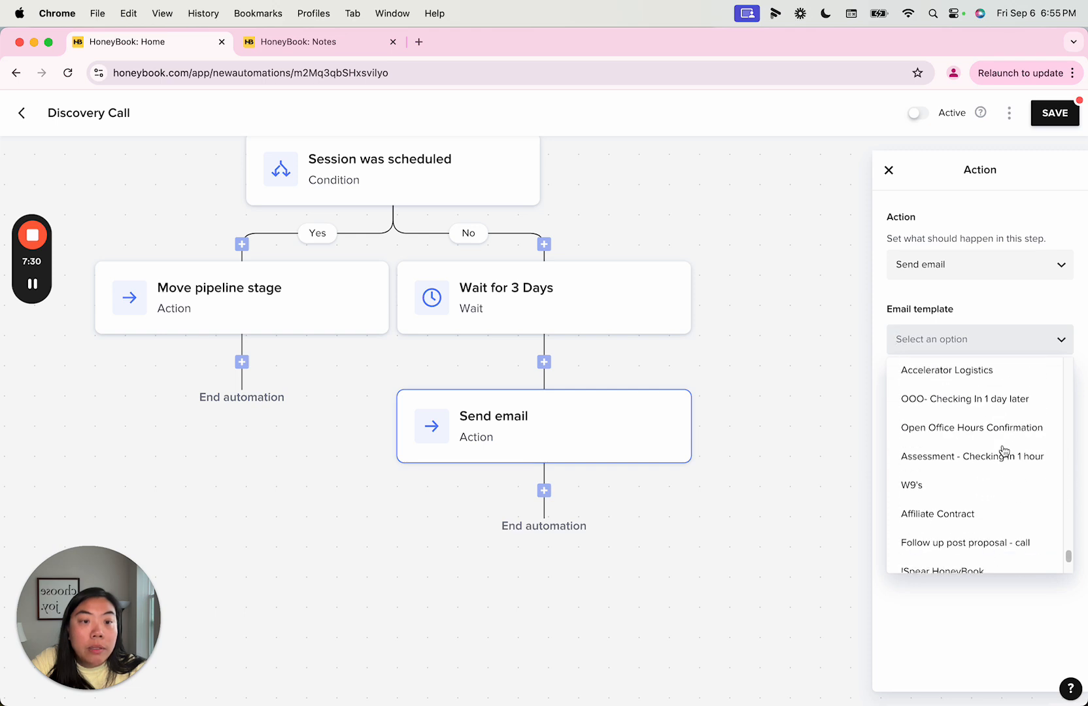
scroll(1005, 451, down, 4)
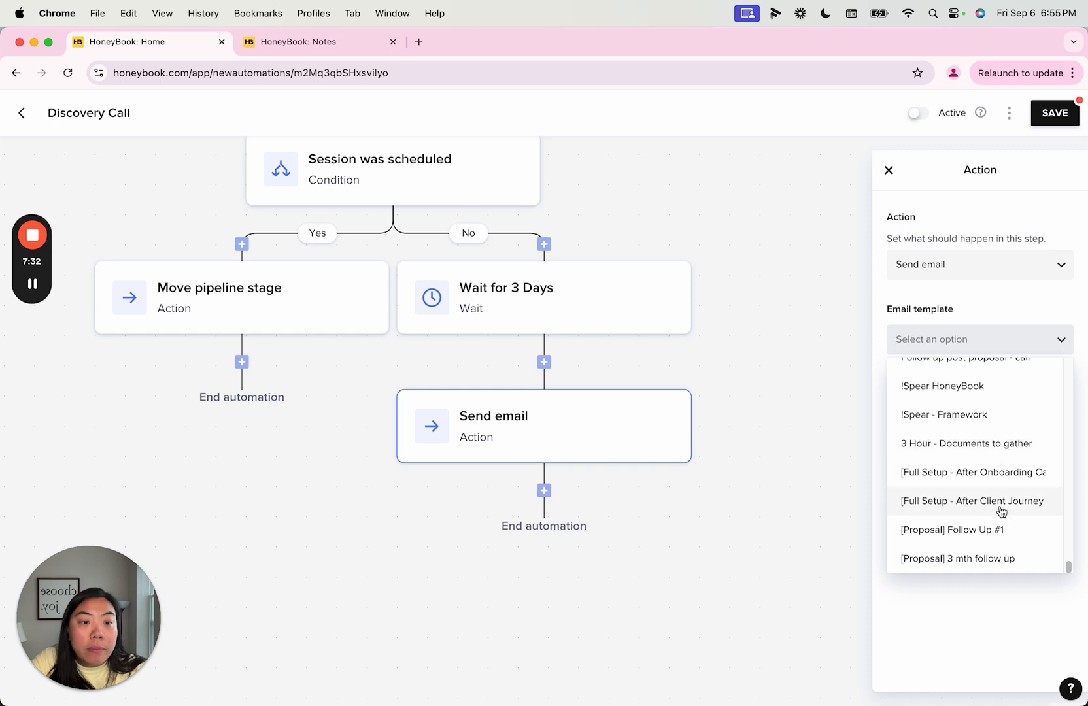
click(983, 533)
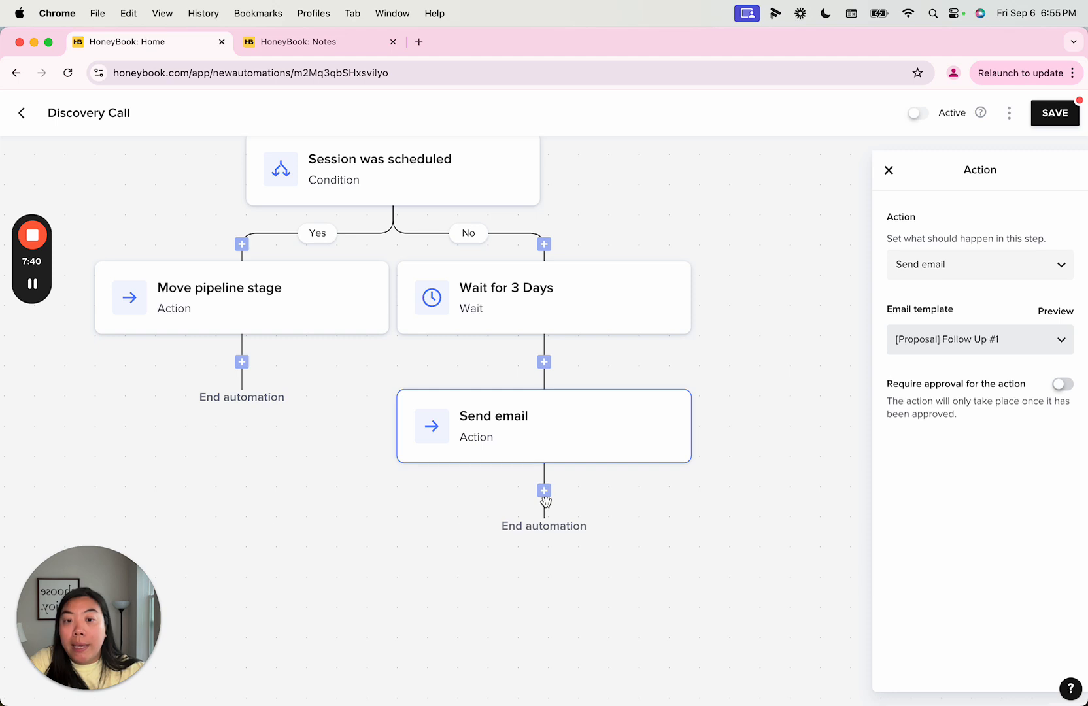
Add a third condition step after the "[Proposal] Follow Up #1" email
click(548, 511)
click(544, 492)
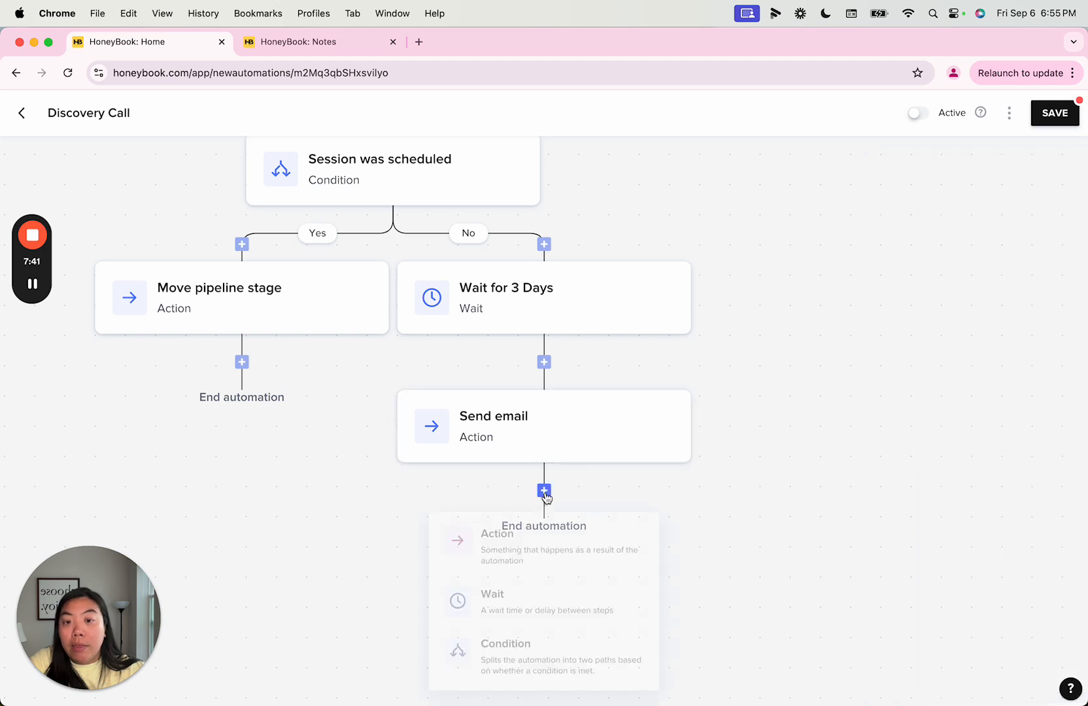
click(509, 648)
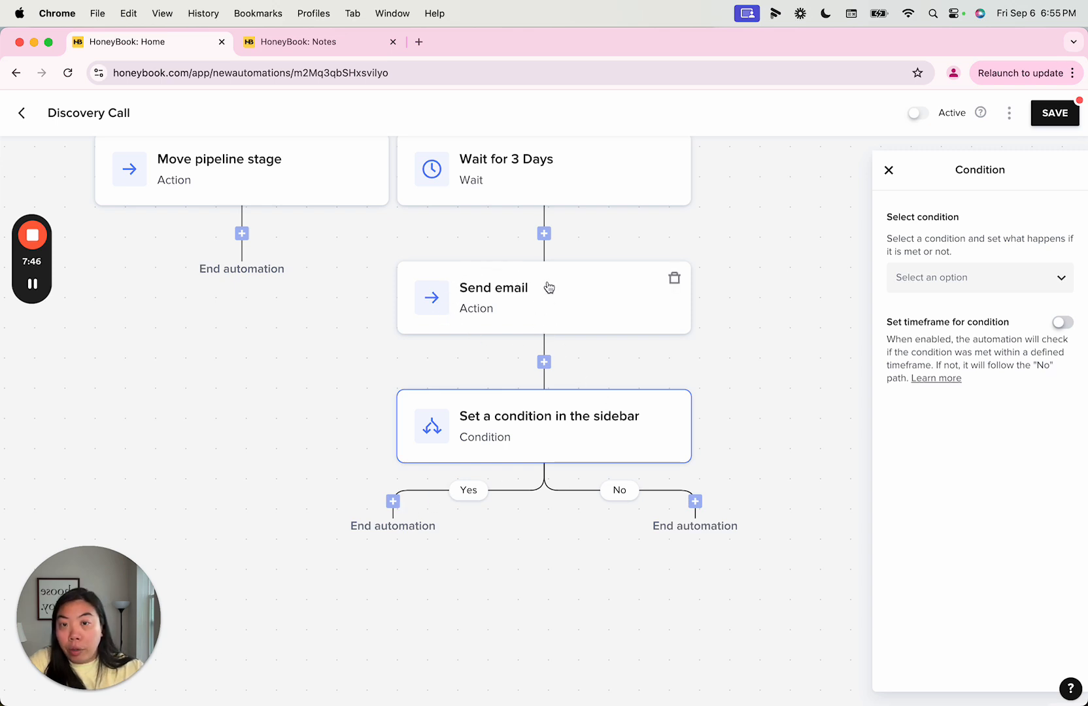
Add a Move pipeline stage action on the third condition's Yes path, with Meeting as the destination stage
click(393, 501)
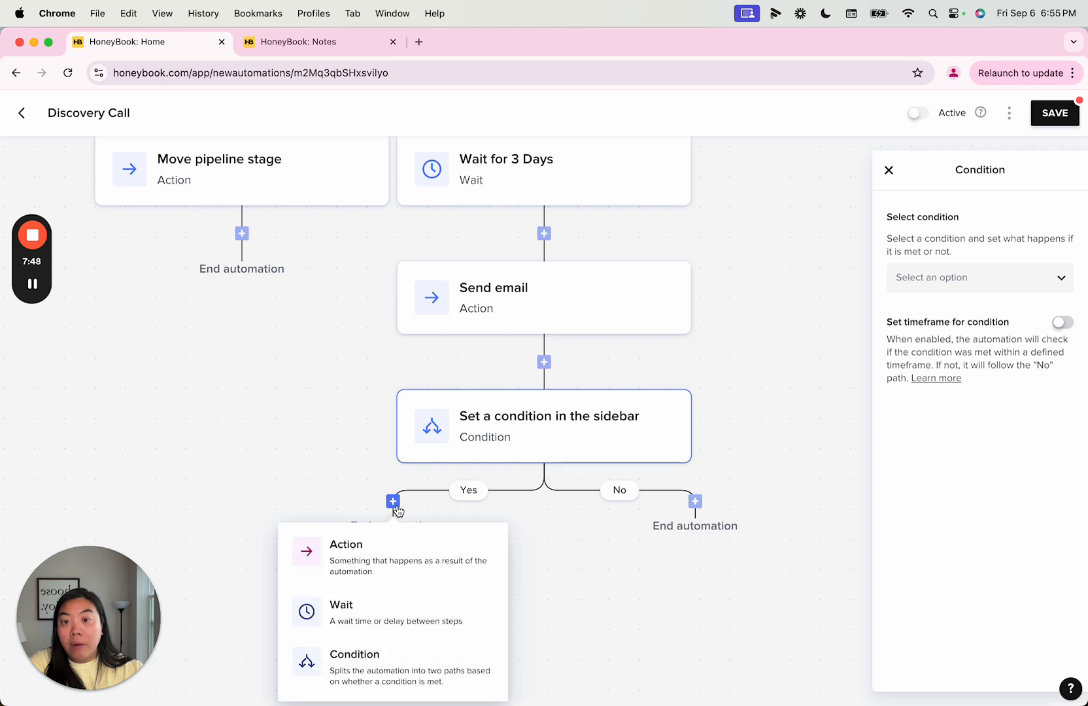
click(406, 552)
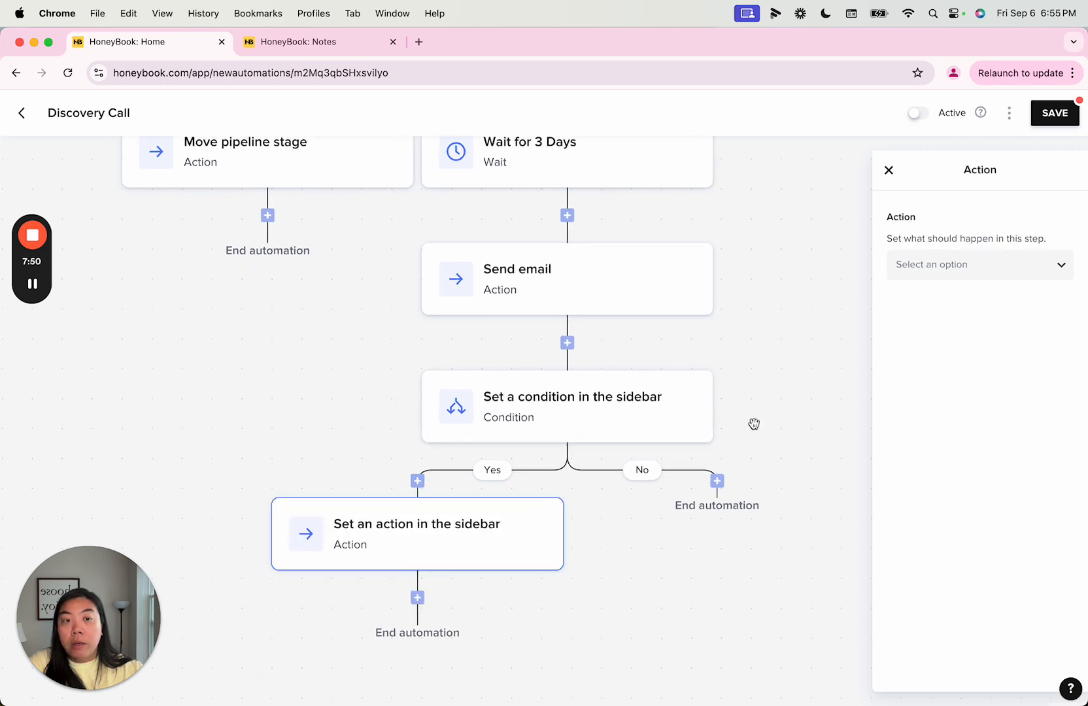
click(950, 268)
click(965, 387)
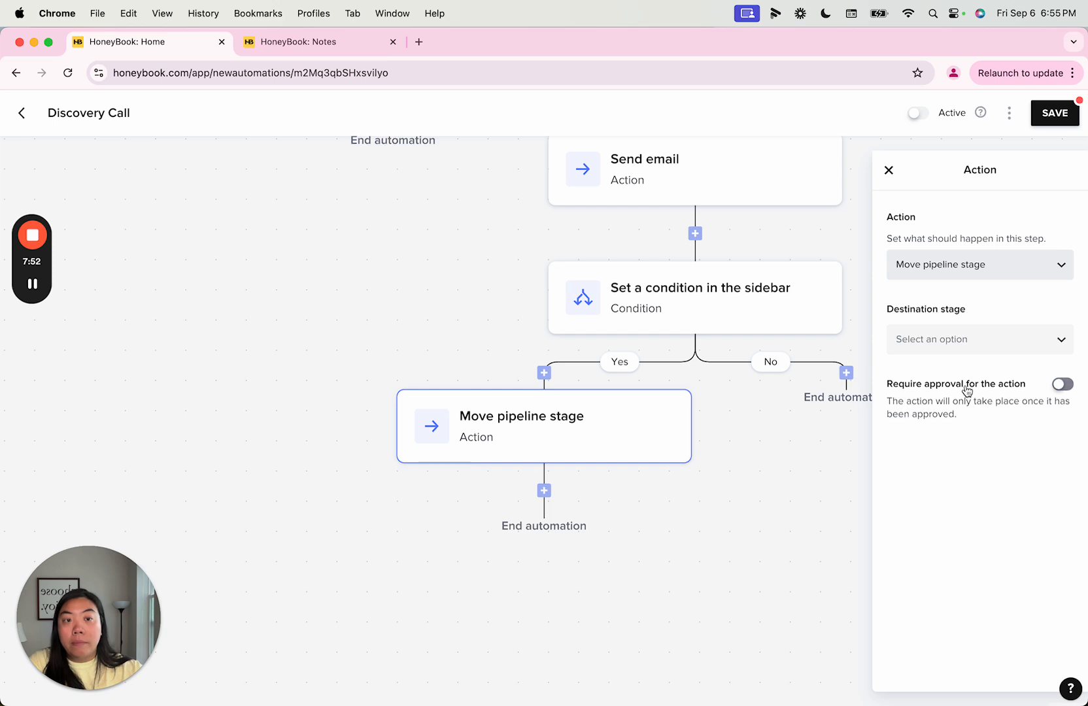
click(966, 345)
click(971, 431)
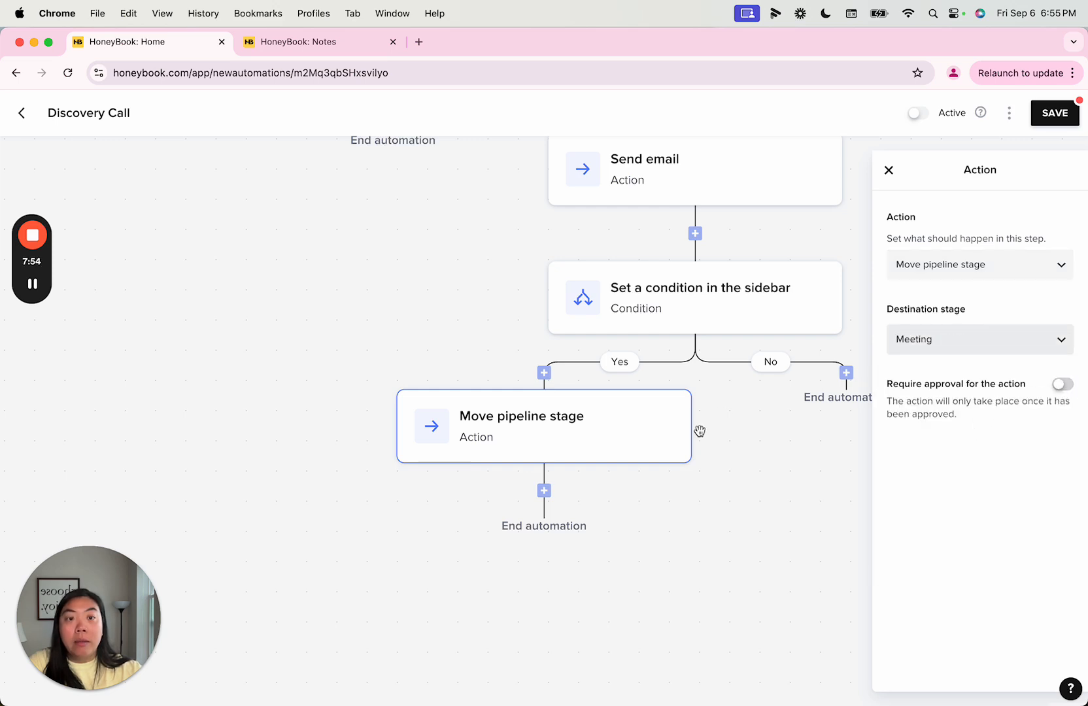
On the third condition's No path, add a Create task action reading "Archive this project" and save the automation
scroll(700, 432, right, 5)
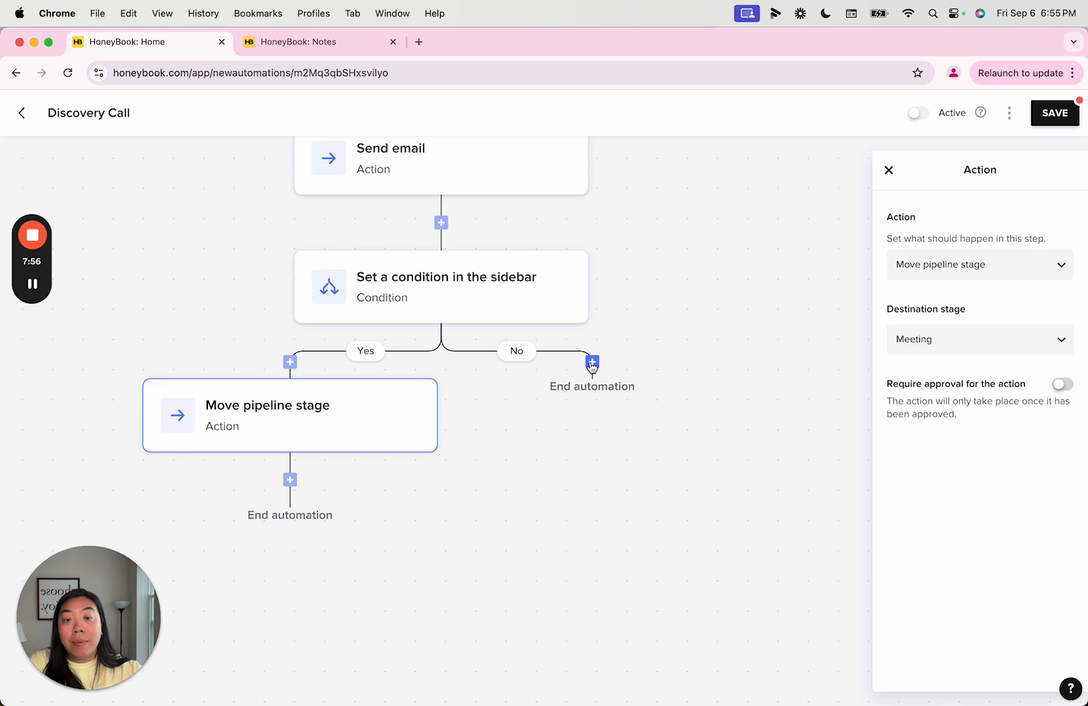
click(592, 364)
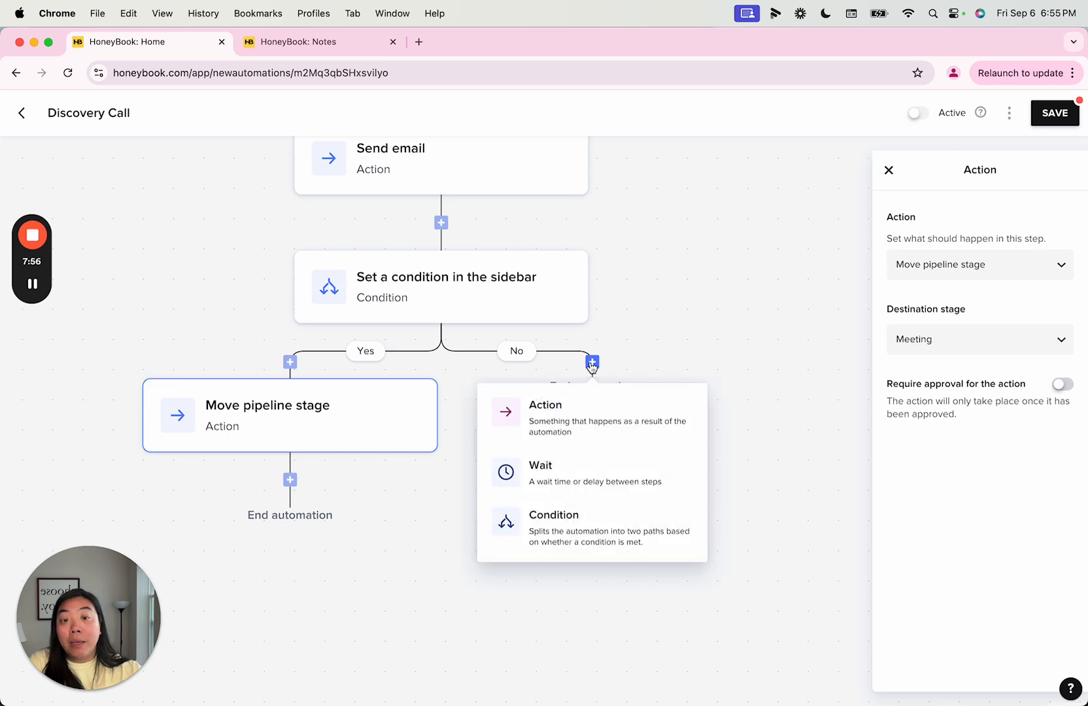
click(603, 427)
click(981, 266)
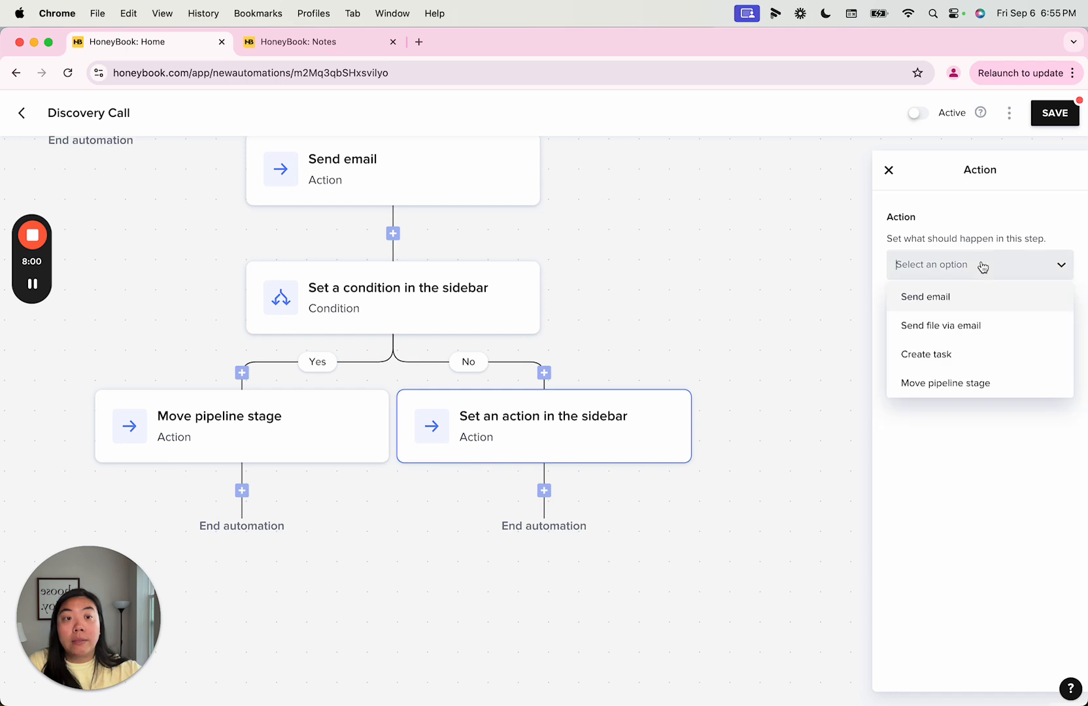
click(988, 359)
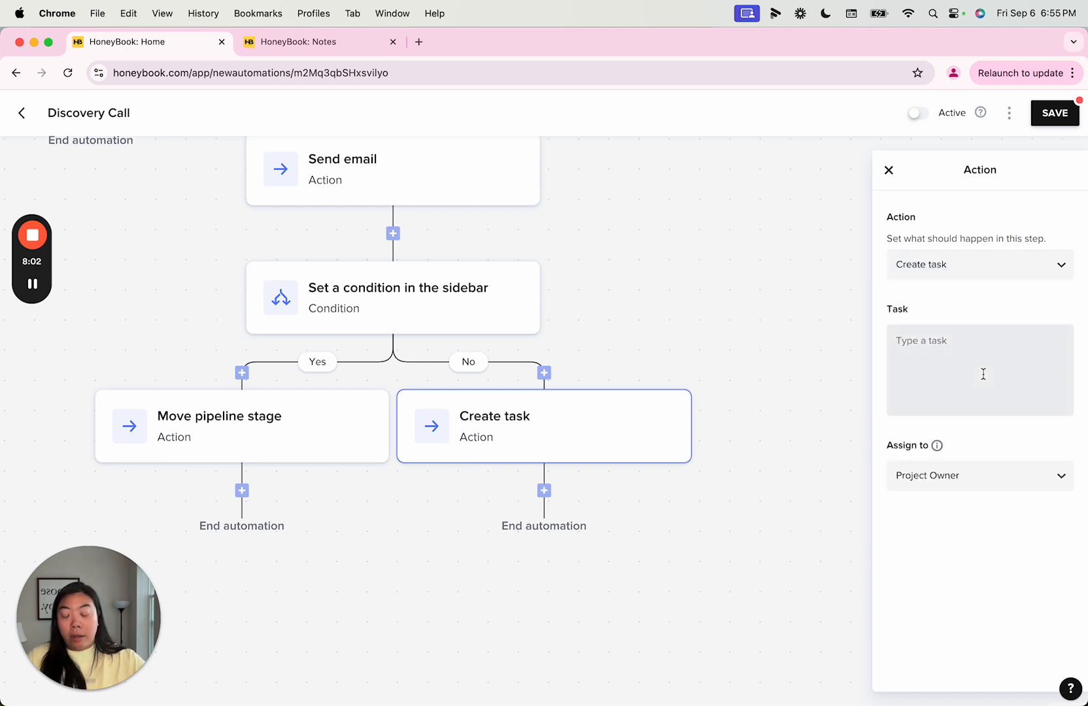
text(Archive this project)
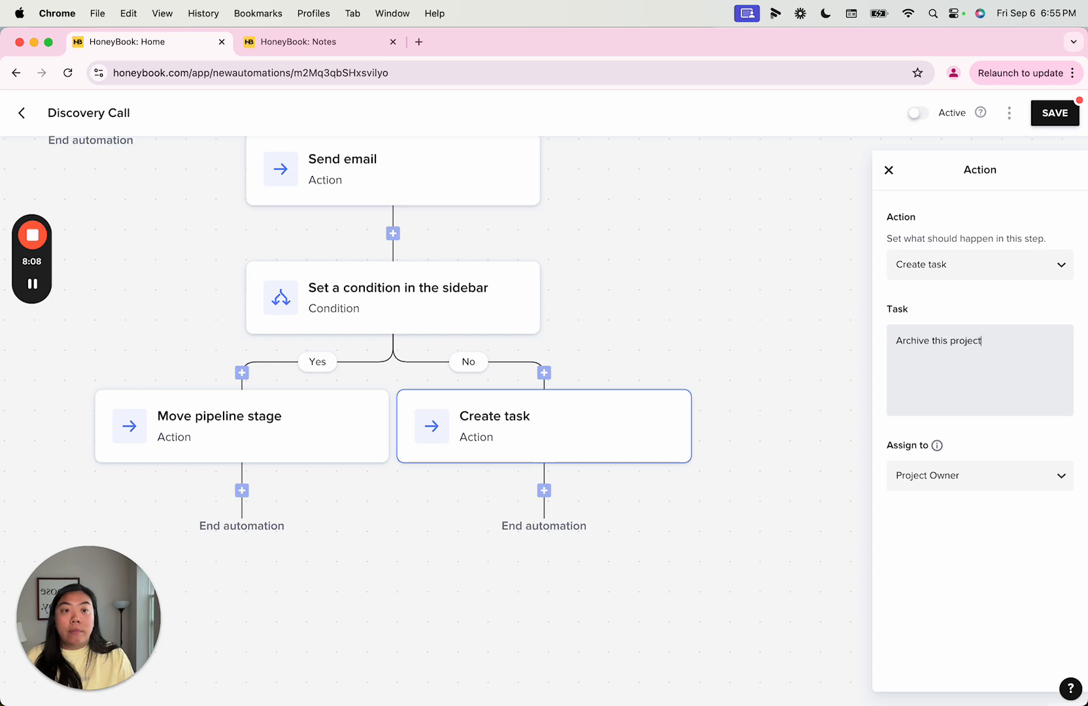
click(1073, 115)
Set the third condition to "Session was scheduled" and save the automation again
click(396, 298)
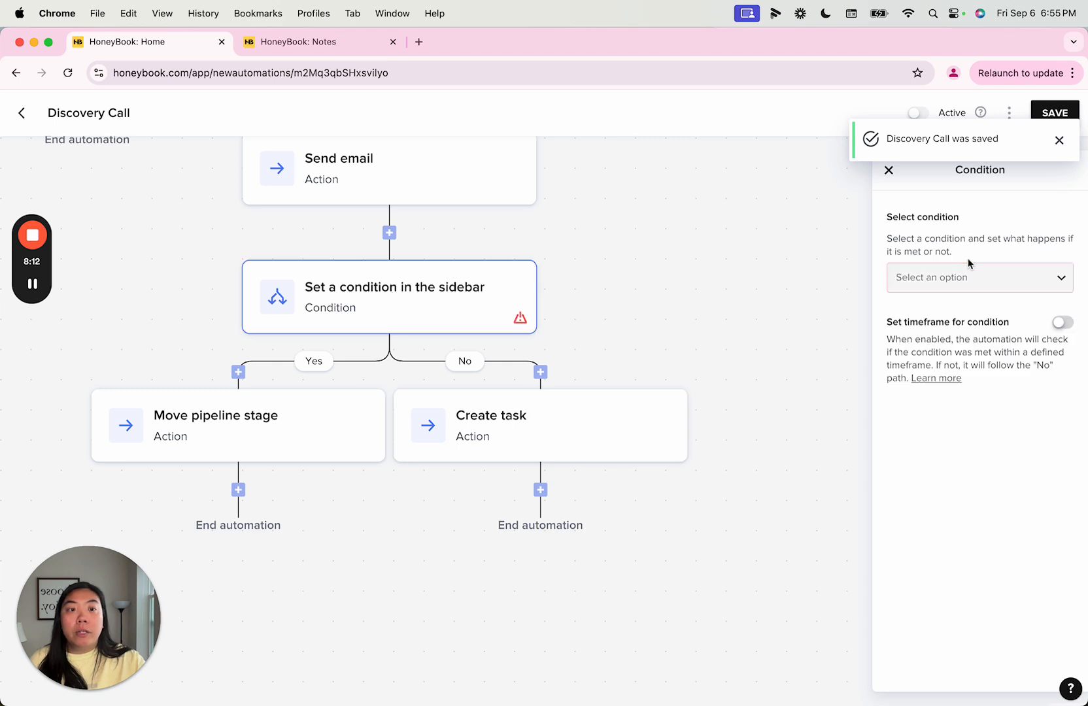
click(975, 280)
click(969, 312)
click(678, 258)
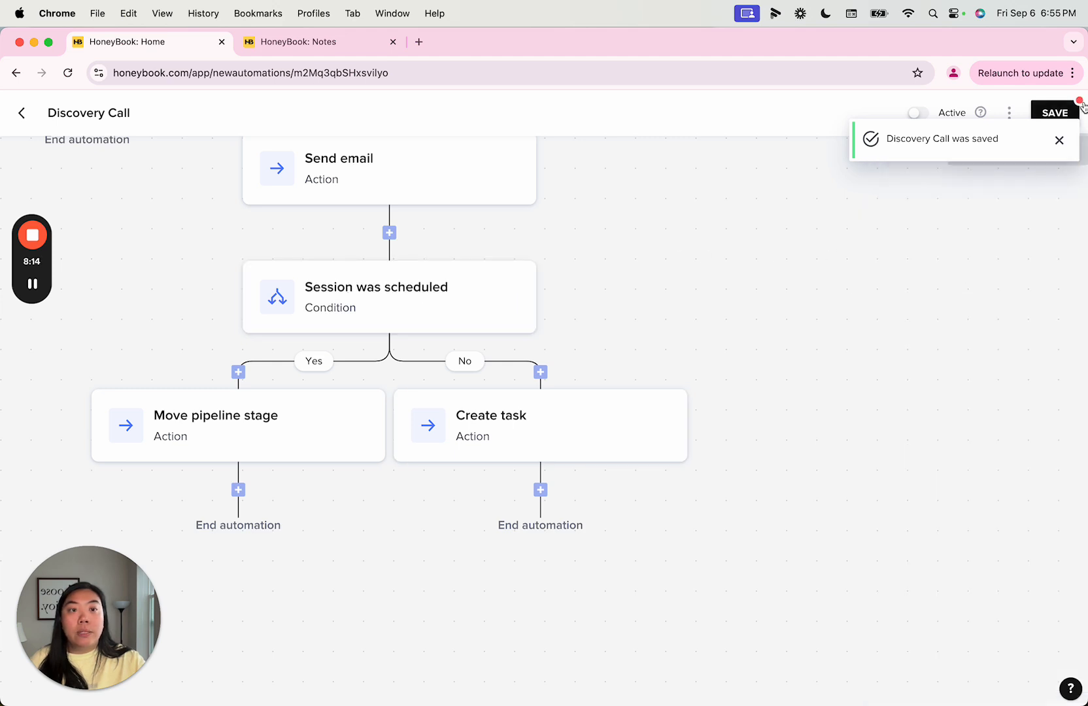
click(1046, 115)
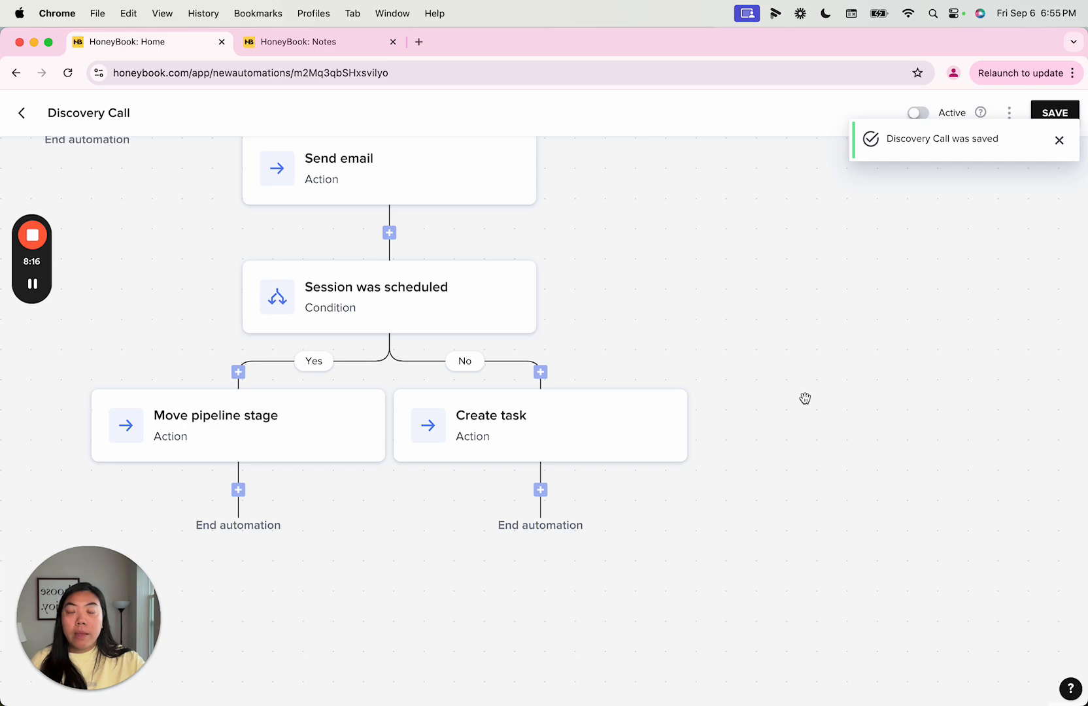
Review the Discovery Call automation's full flow of emails, conditions, waits and pipeline moves
scroll(813, 281, down, 5)
drag(817, 240, 836, 537)
scroll(834, 381, down, 3)
drag(809, 226, 697, 323)
scroll(697, 323, up, 3)
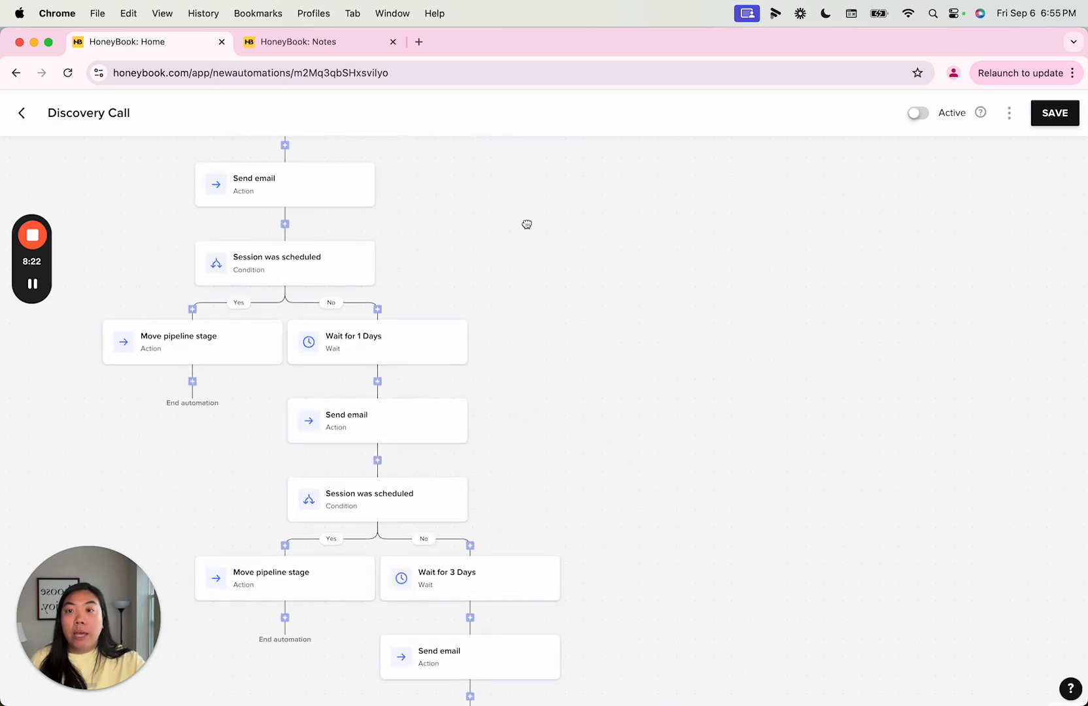
Review the settings of the trigger, the first email, the first condition and the actions on its Yes and No paths
drag(527, 225, 707, 323)
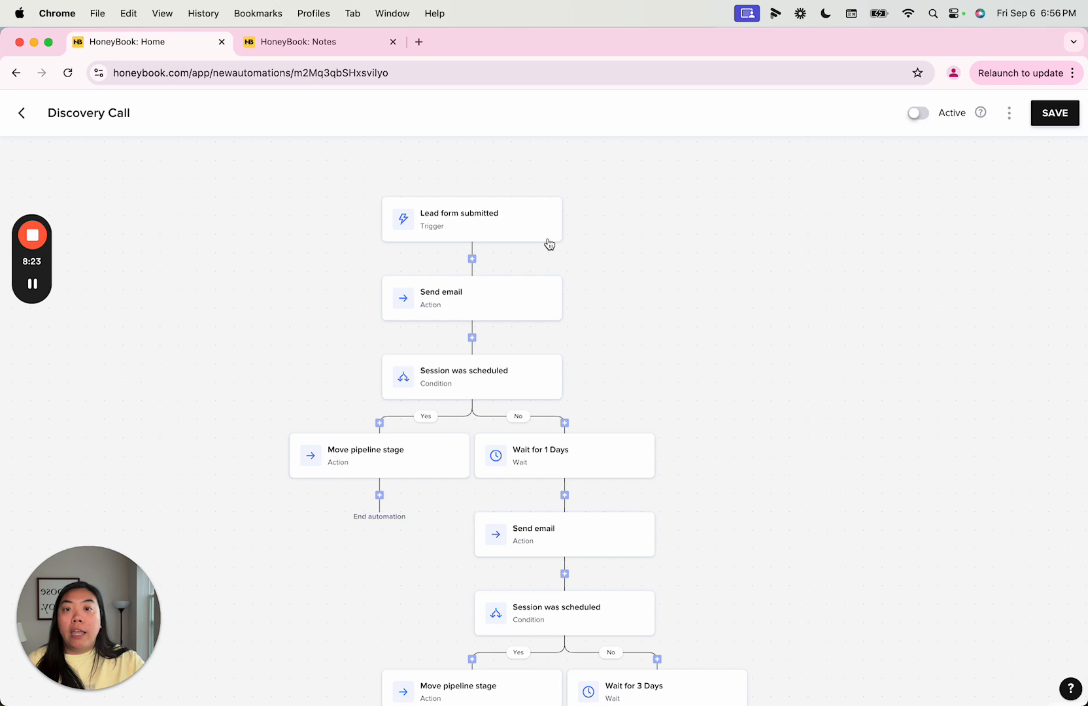
click(486, 223)
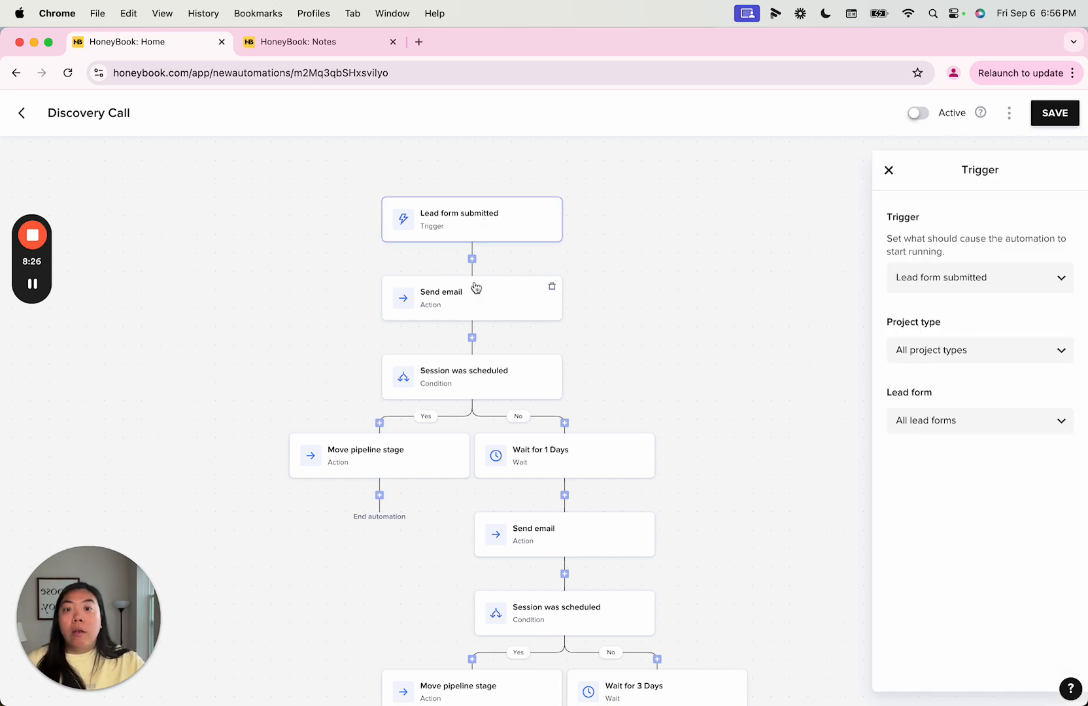
click(425, 300)
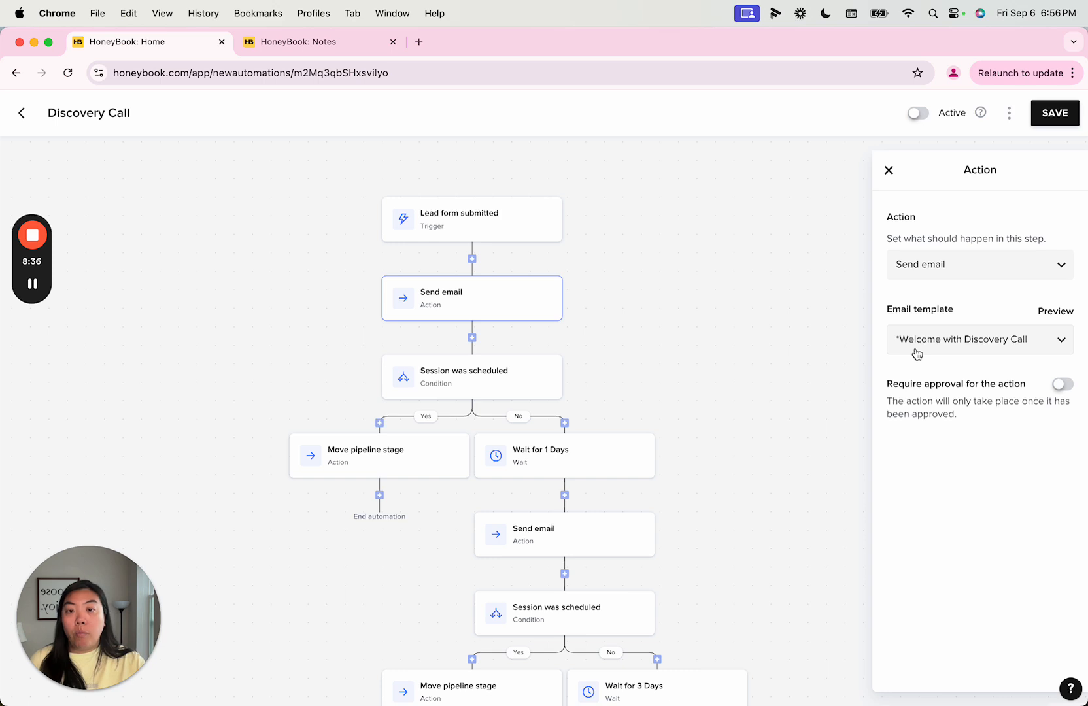
click(504, 383)
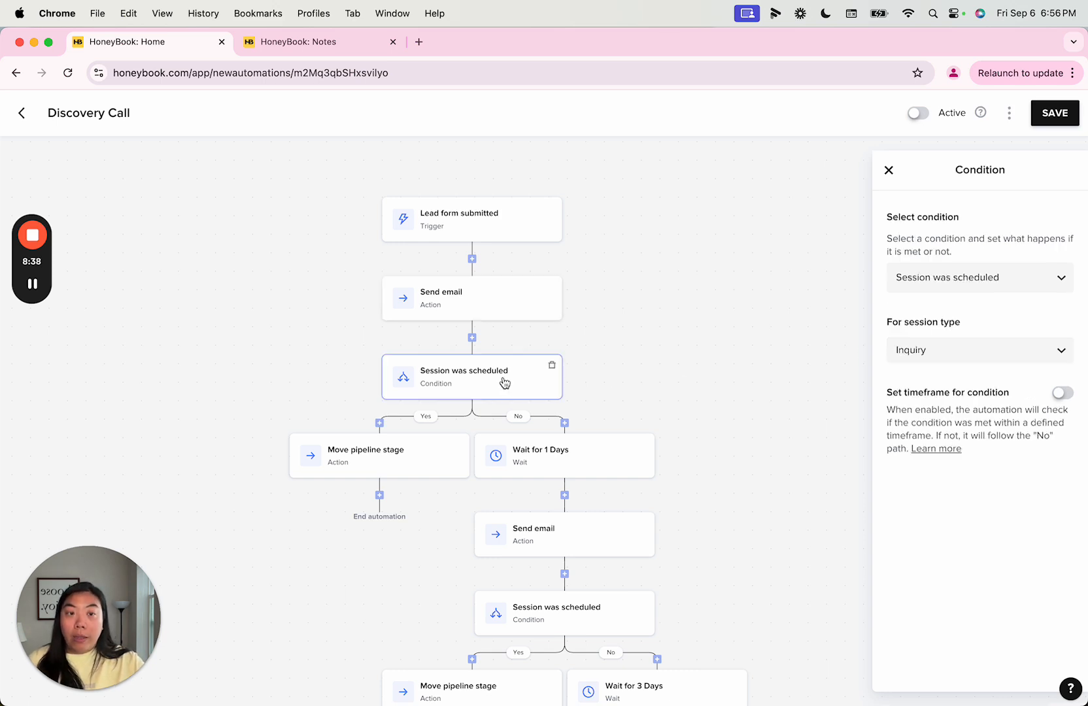
click(410, 462)
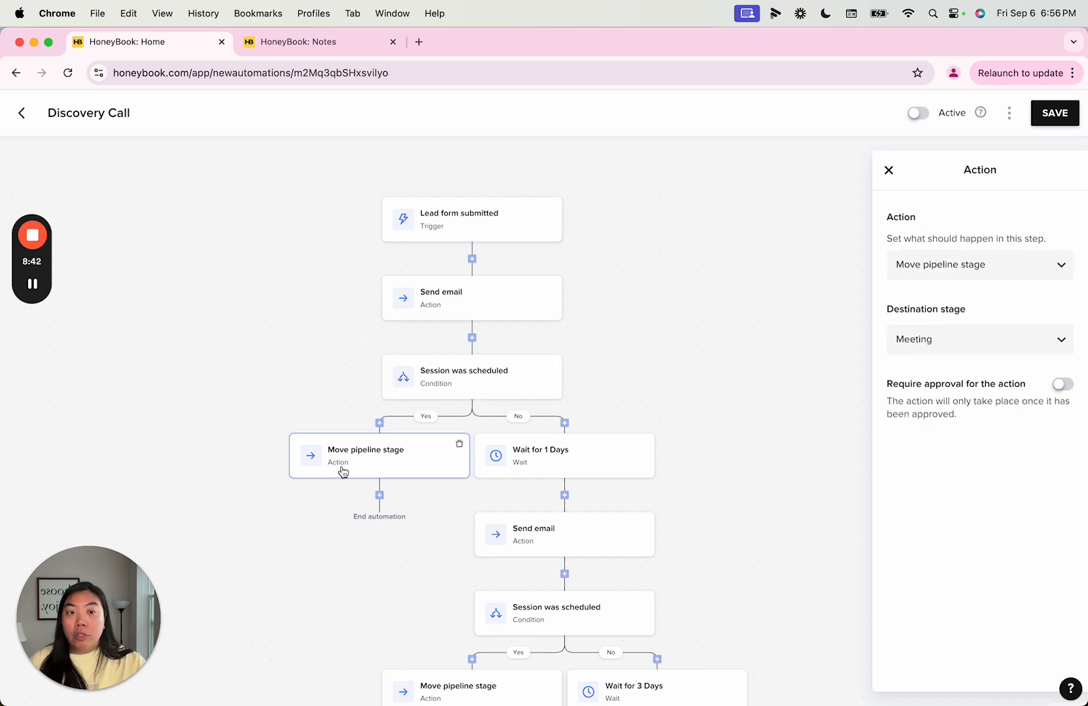
click(575, 465)
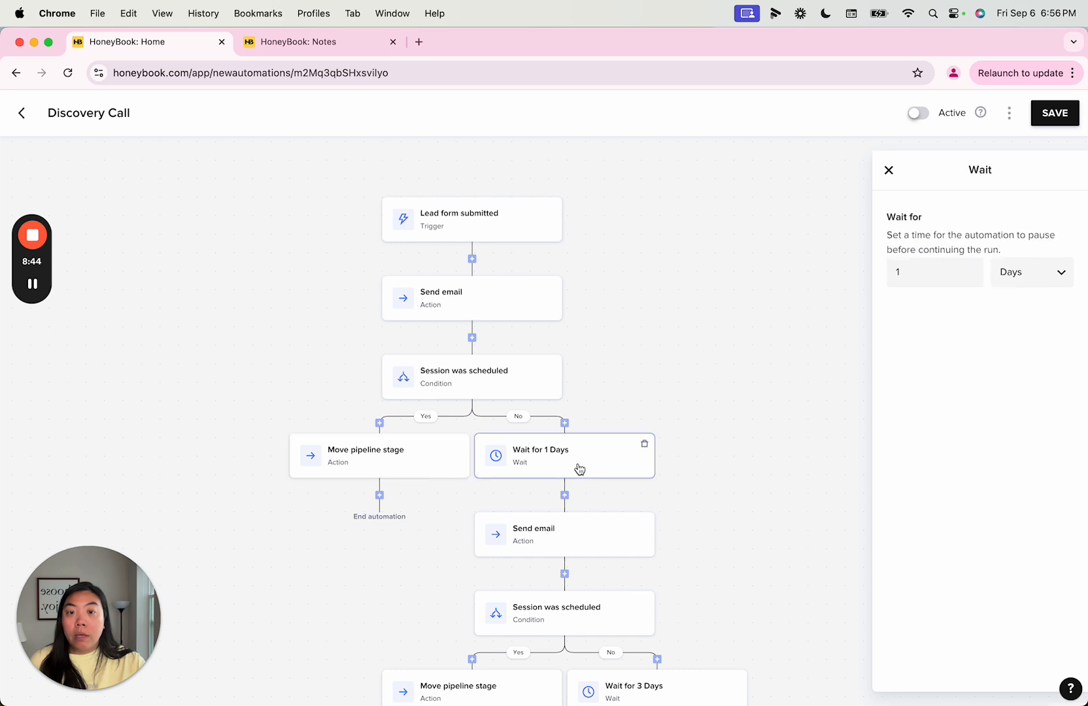
Review the settings of the follow-up email, the second condition, and its pipeline move and wait
drag(734, 400, 707, 268)
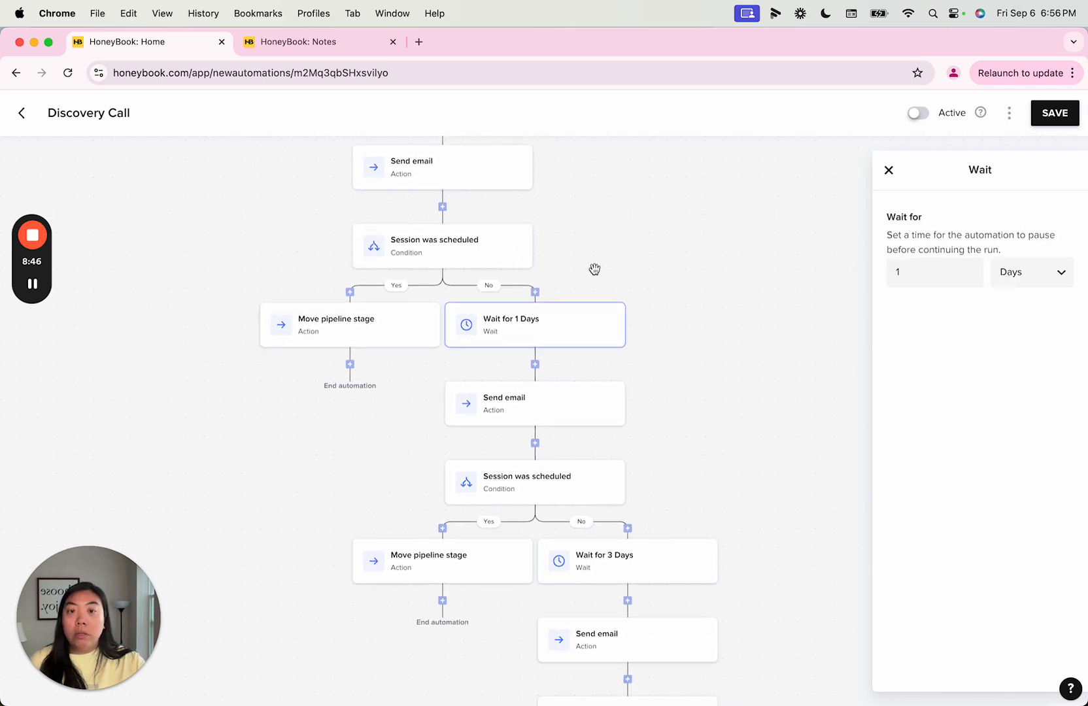
click(527, 411)
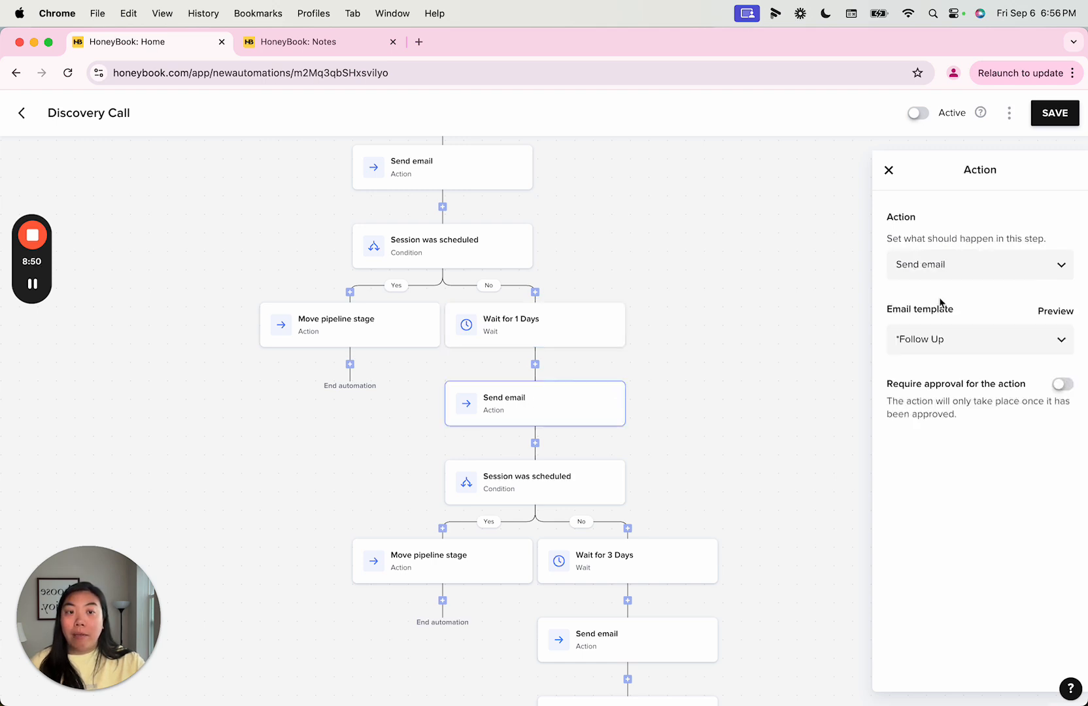
click(558, 490)
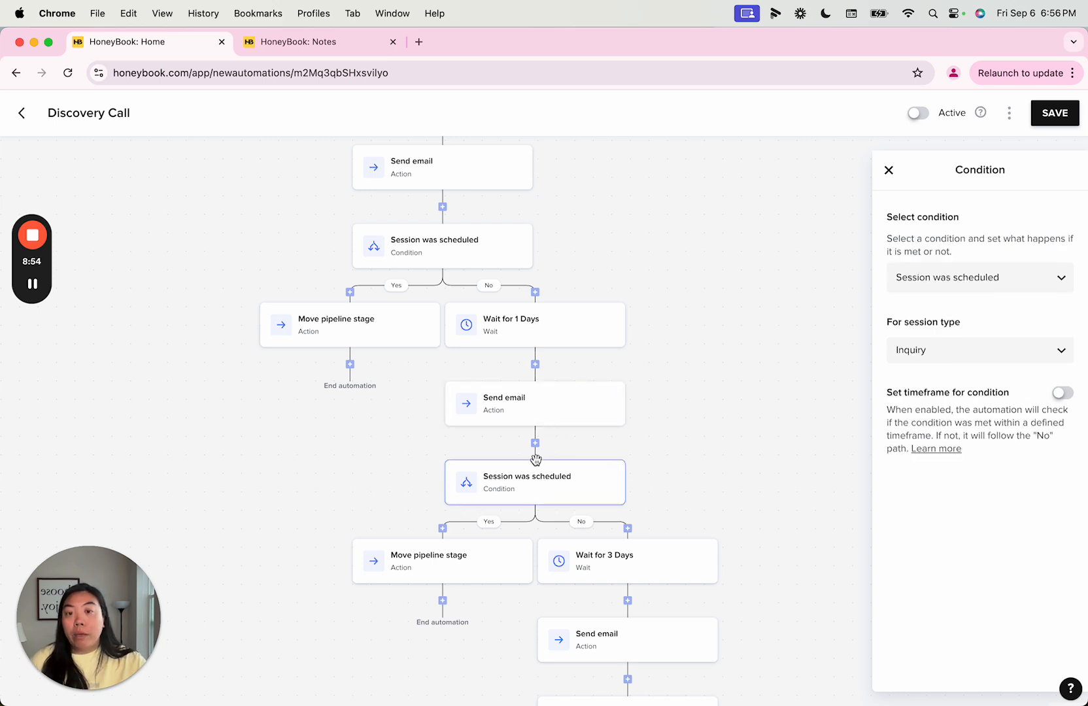
click(526, 406)
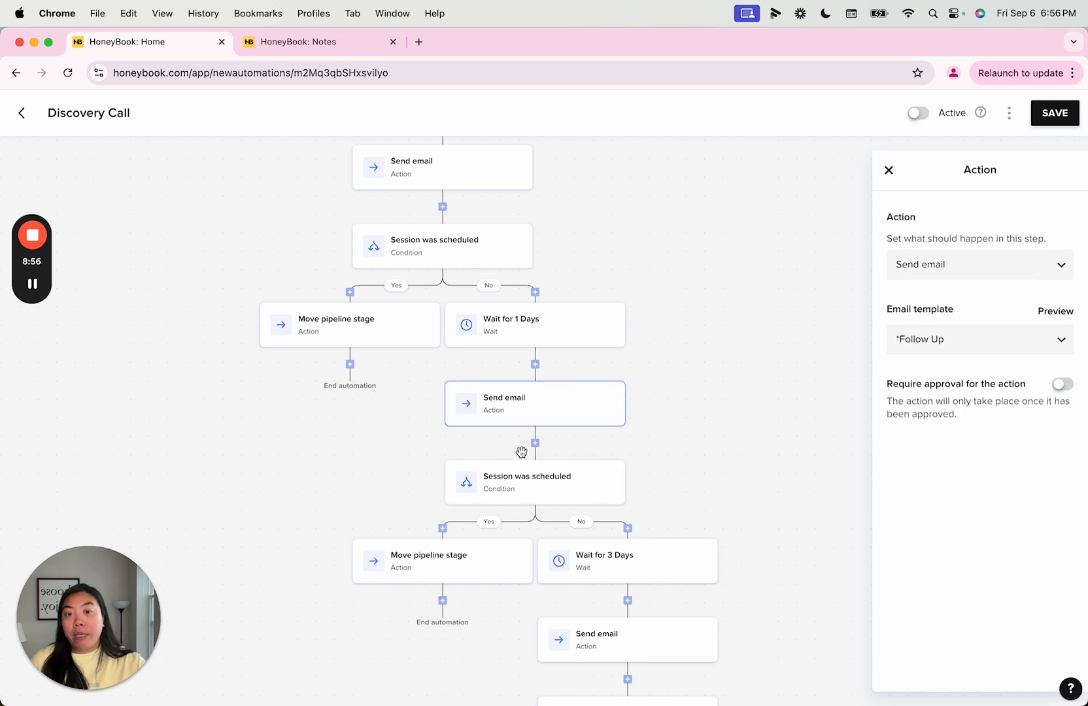
click(520, 485)
click(465, 573)
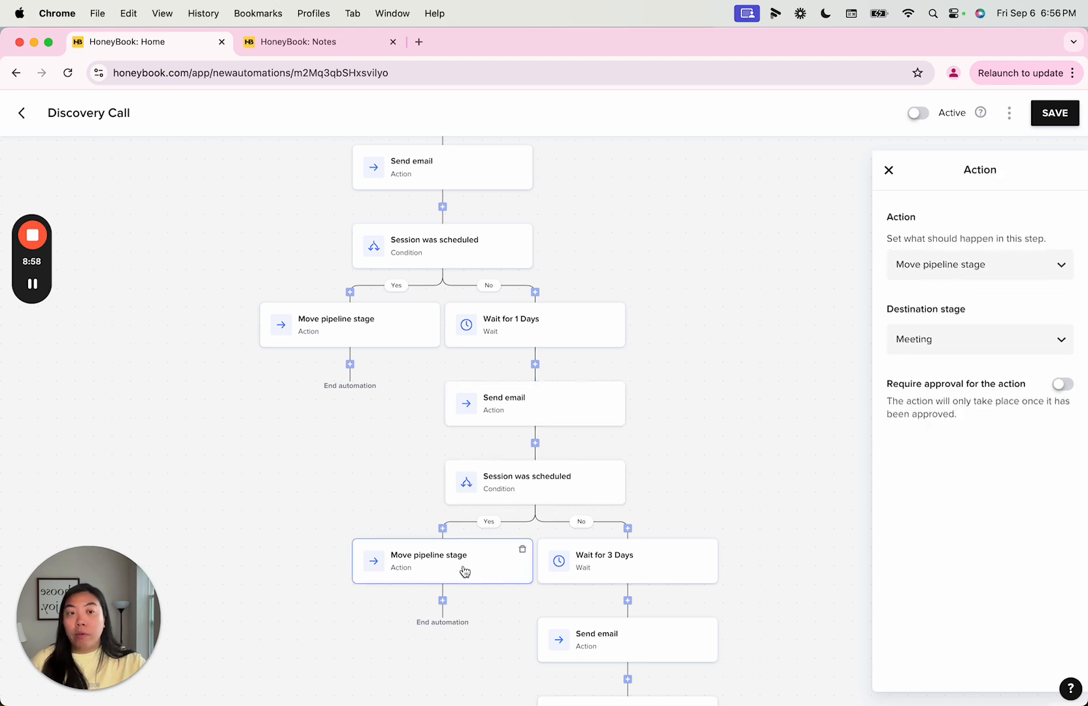
click(663, 561)
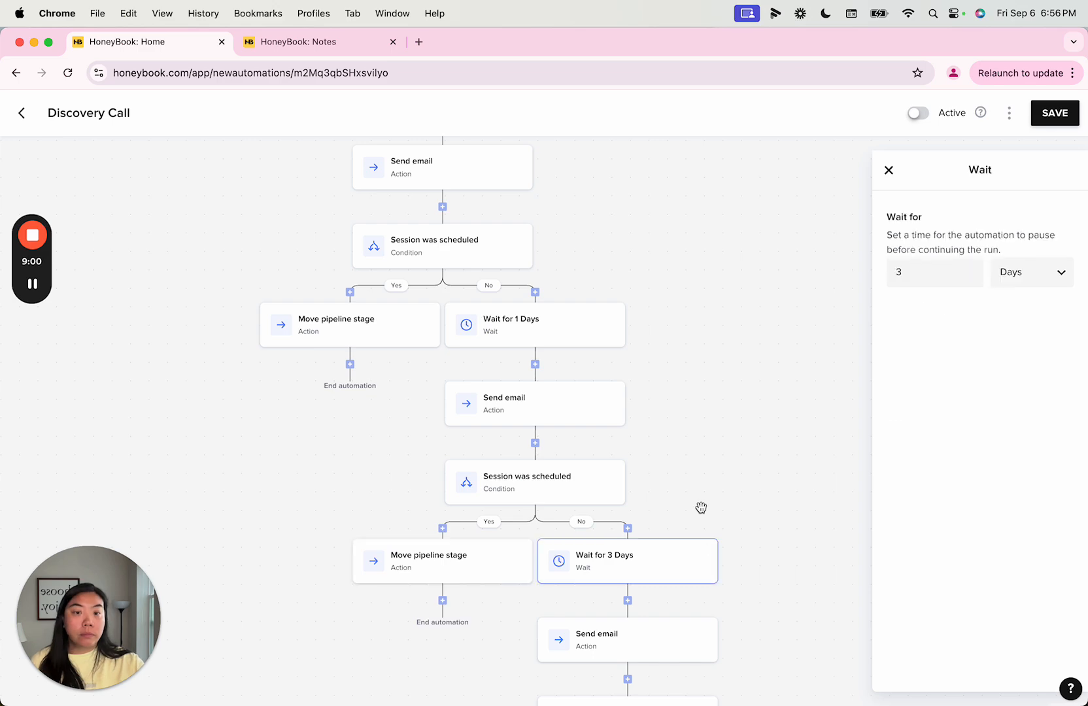
Review the settings of the last follow-up email, the third condition, and its pipeline move and Create task action
scroll(770, 414, down, 1)
scroll(770, 414, down, 1)
scroll(755, 438, up, 3)
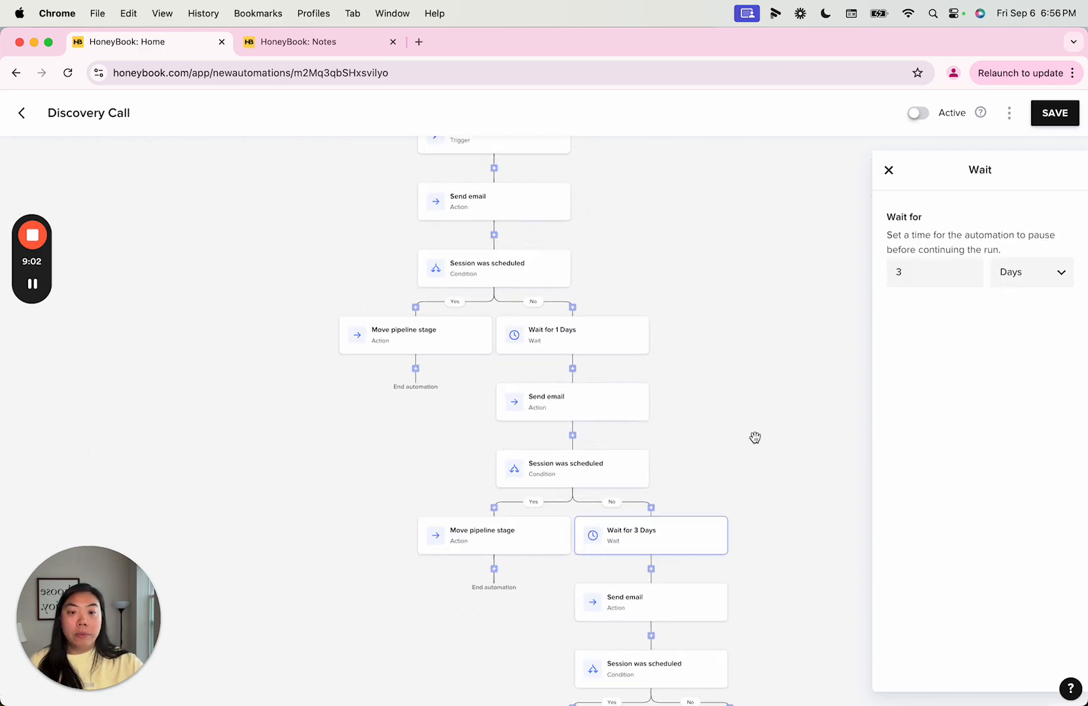
scroll(755, 437, down, 5)
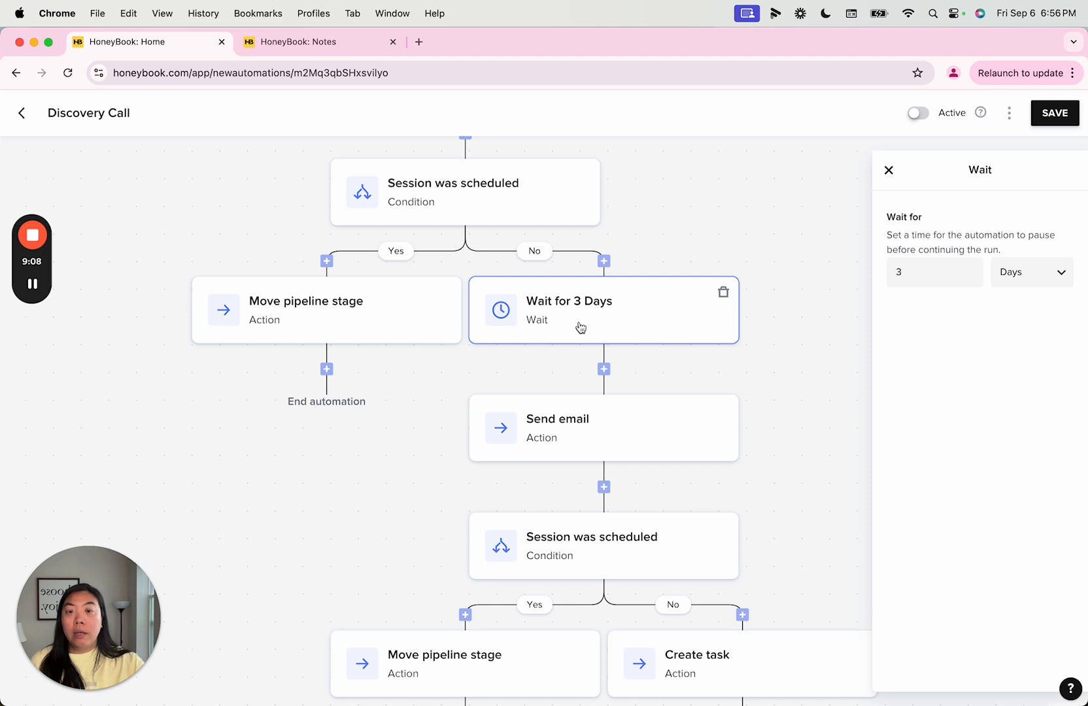
click(597, 430)
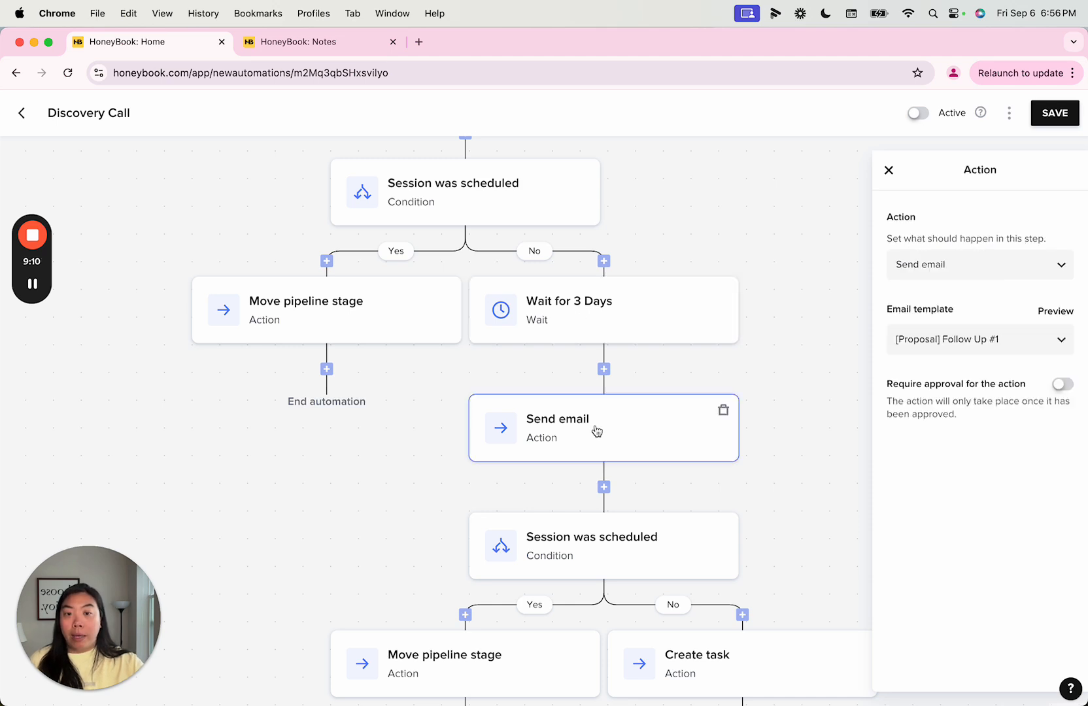
click(604, 549)
scroll(710, 314, down, 3)
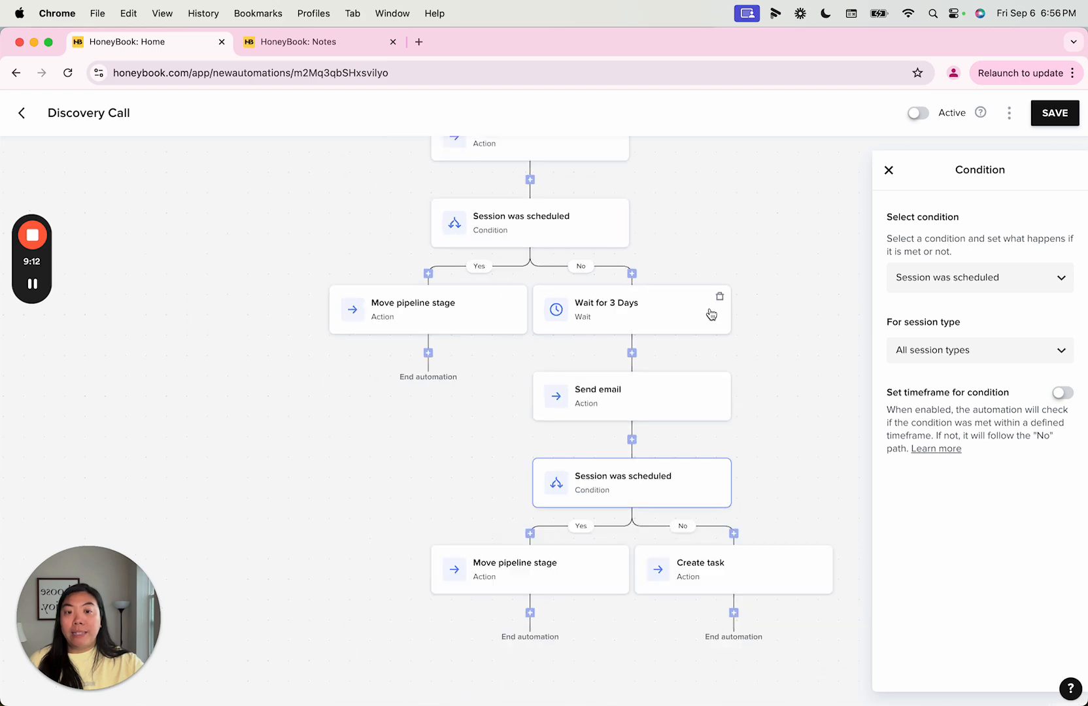
drag(741, 374, 637, 214)
click(431, 370)
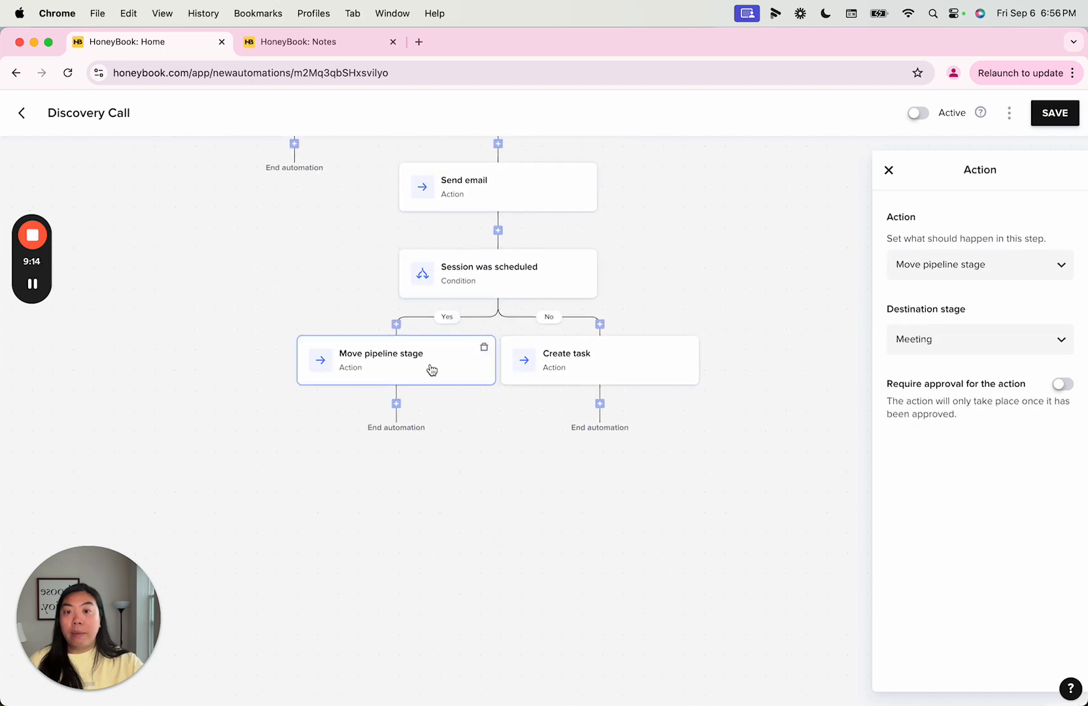
click(586, 372)
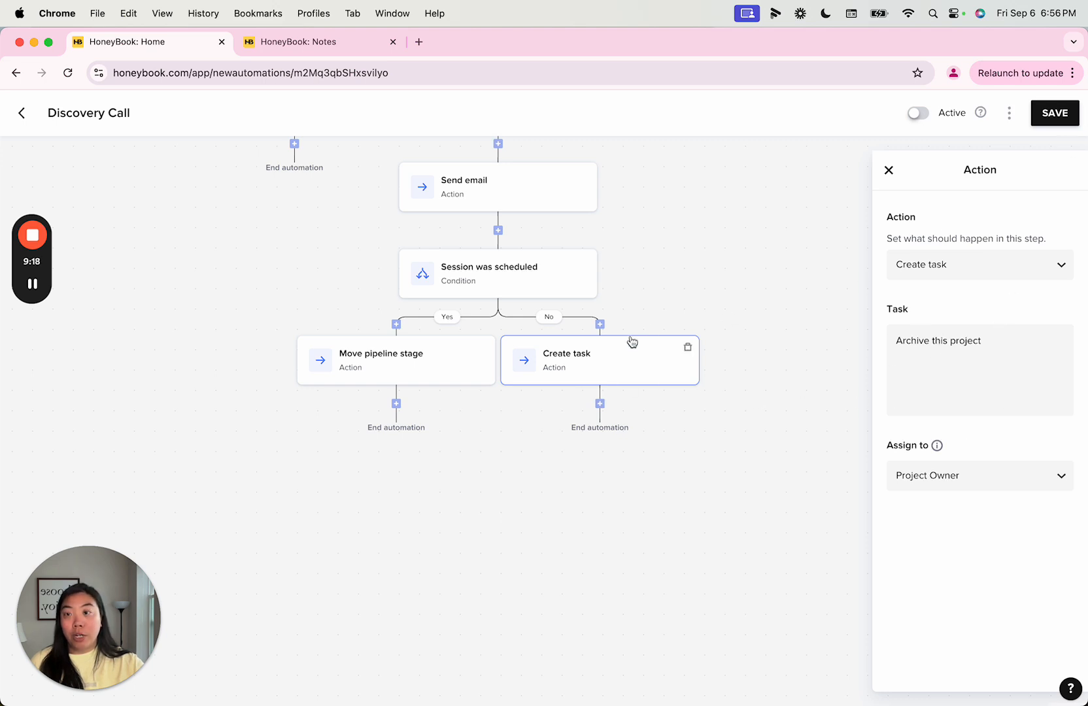
scroll(719, 275, up, 5)
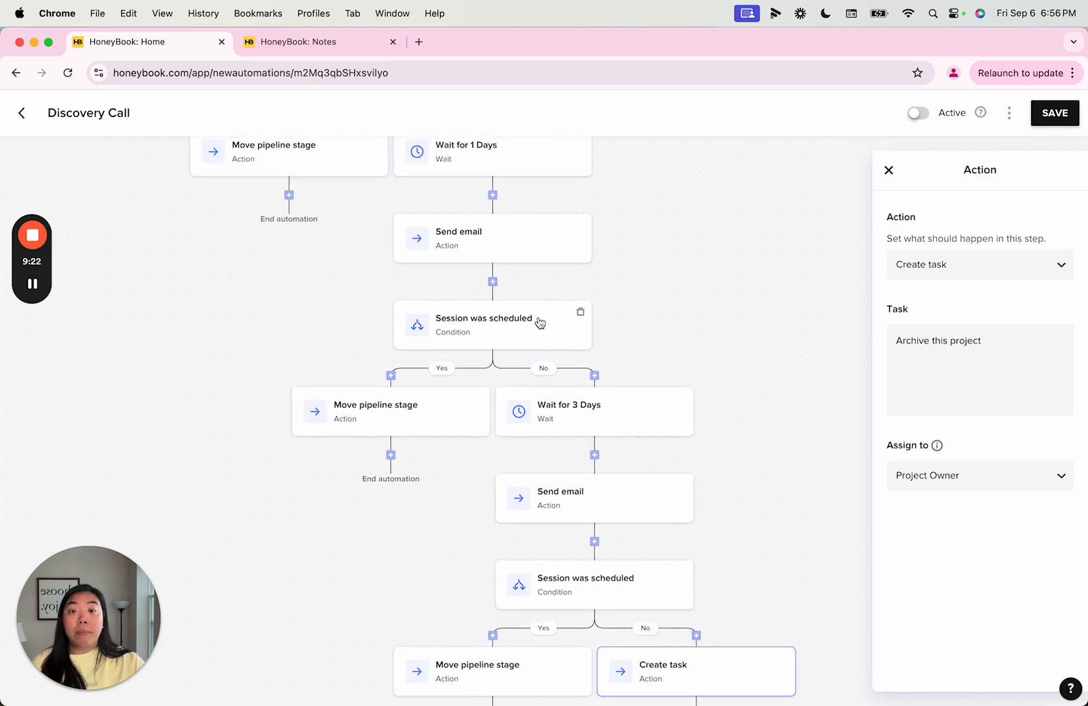
scroll(537, 319, down, 2)
Return to the automations list and create a new automation named "Wedding Brochure - Post Discovery Call"
click(22, 115)
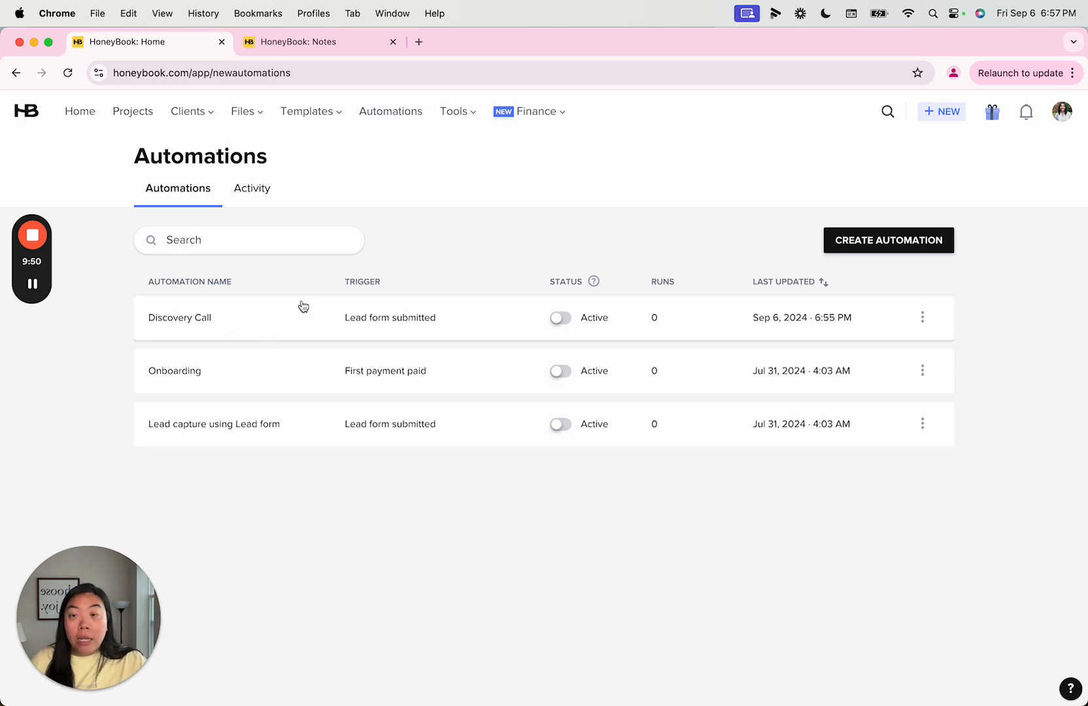
click(875, 247)
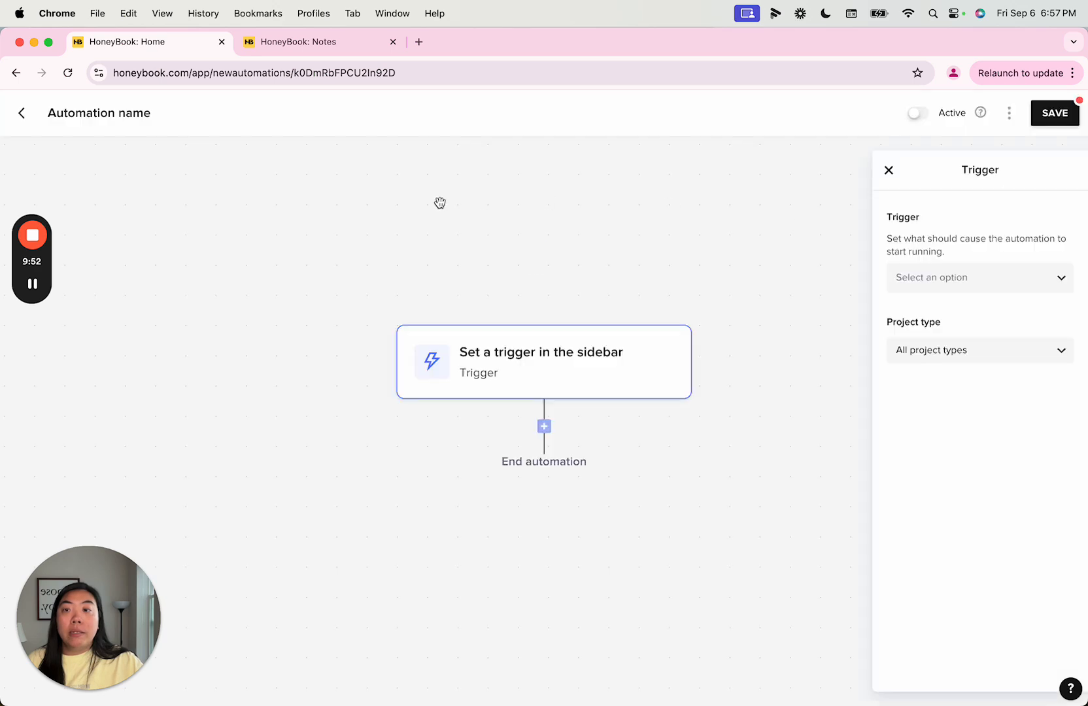
click(78, 121)
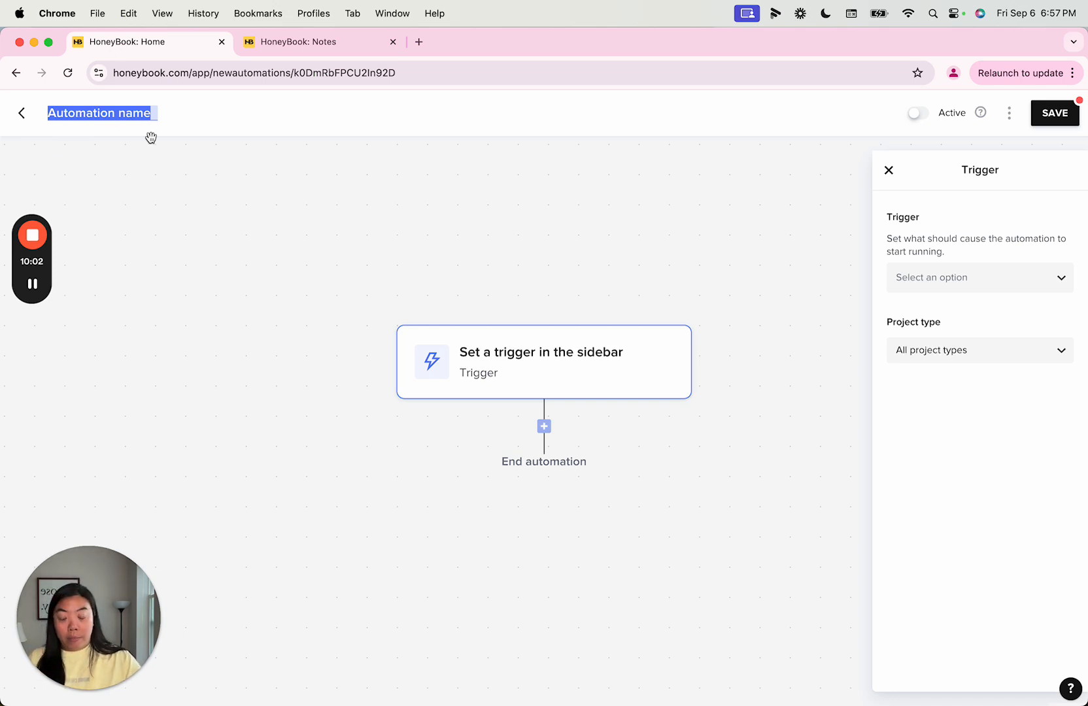
text(Wedding Broc)
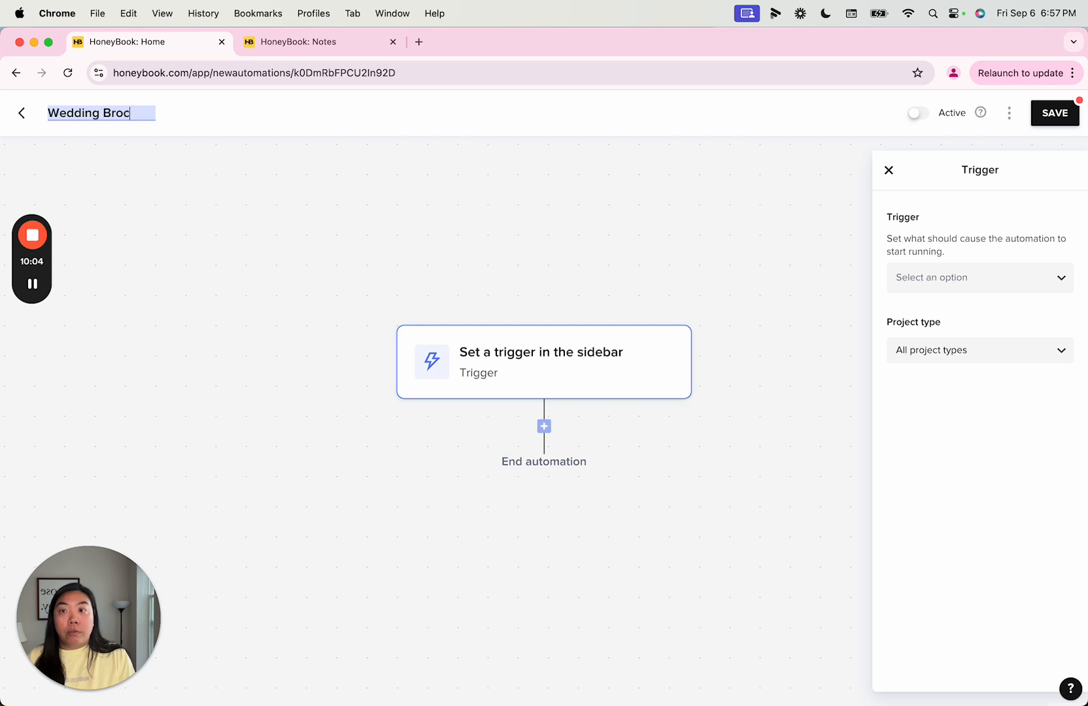
text(hure - Post )
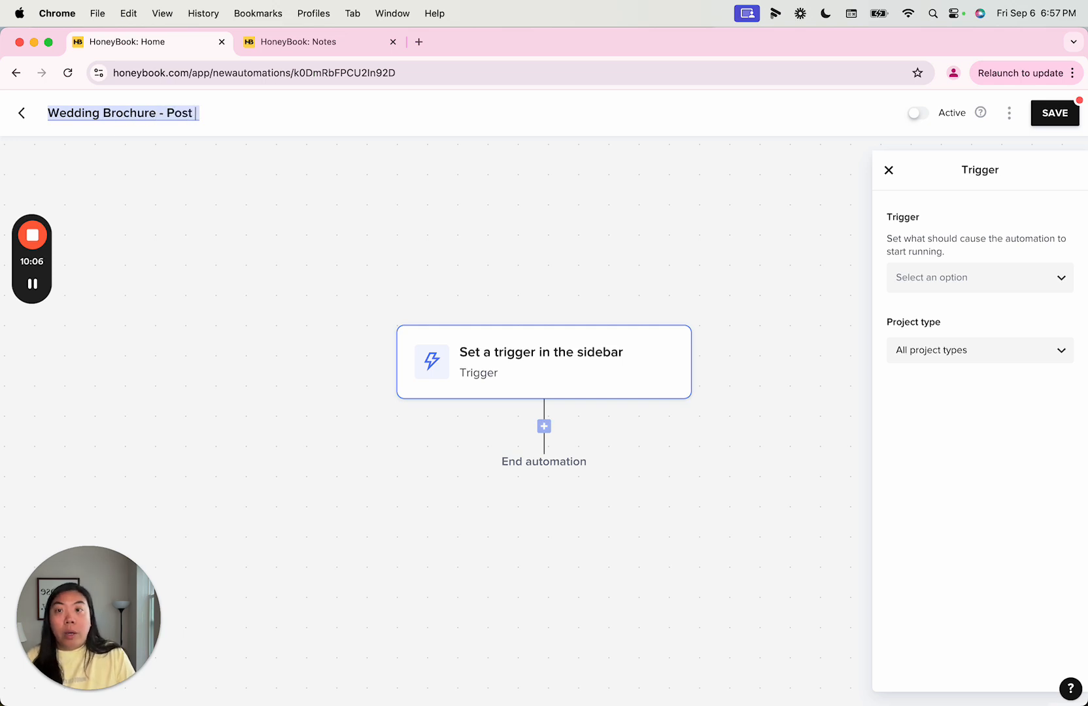
text(Discovery CAll)
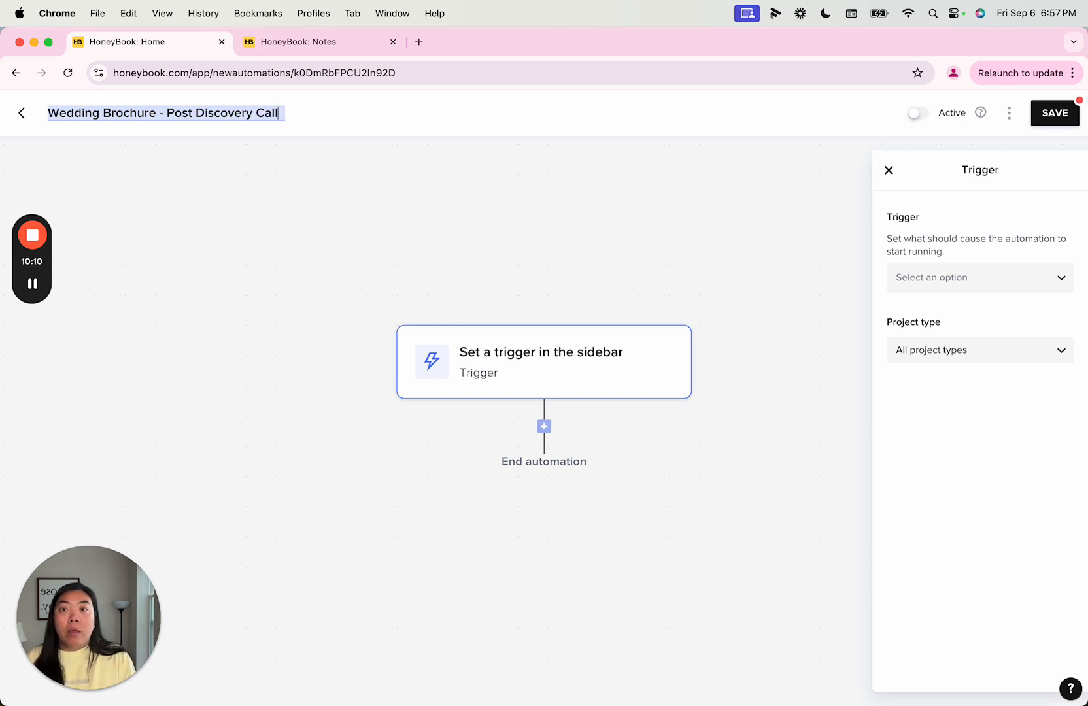
Set the new automation's trigger to "Session ends"
click(547, 374)
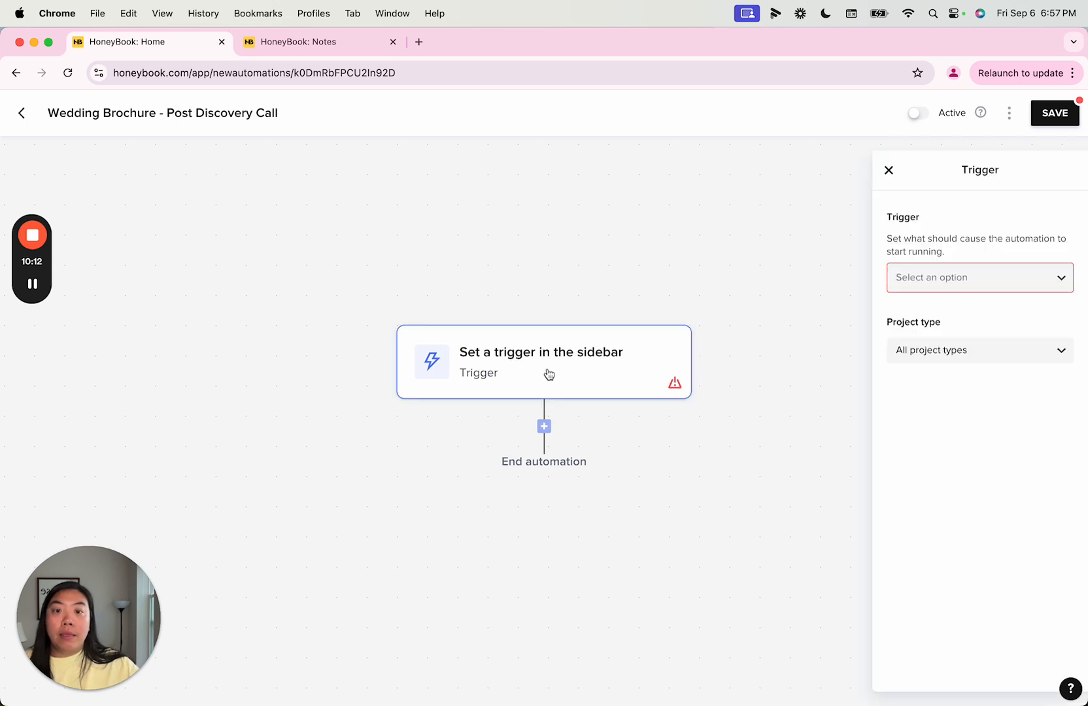
drag(547, 374, 458, 244)
click(951, 292)
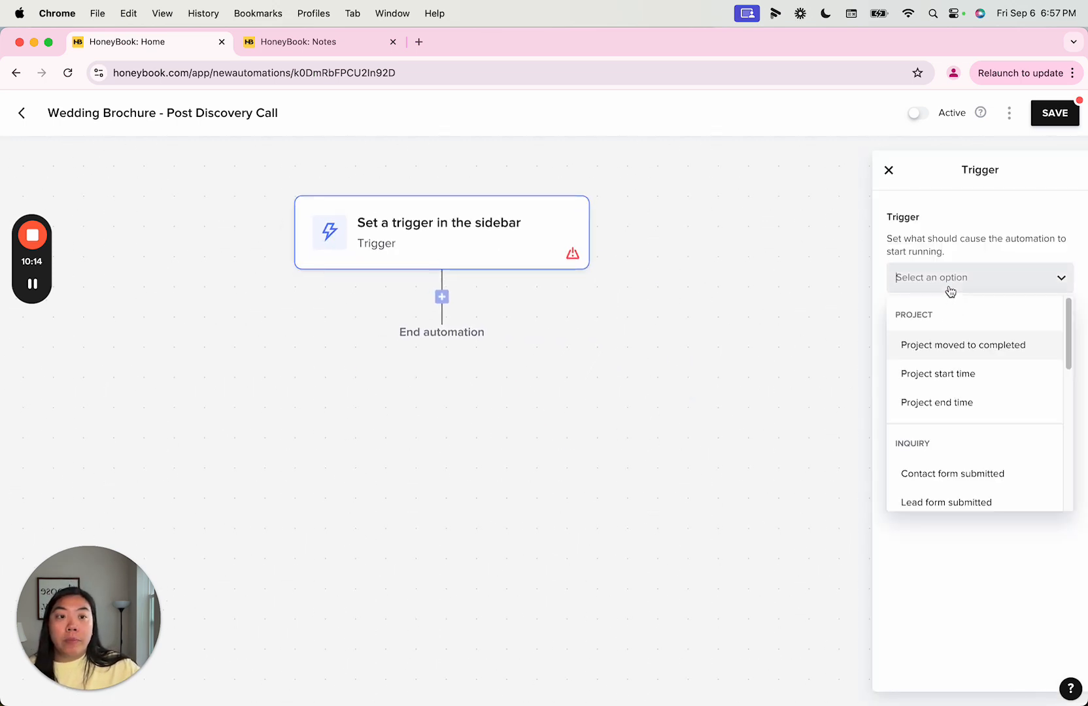
scroll(962, 357, down, 5)
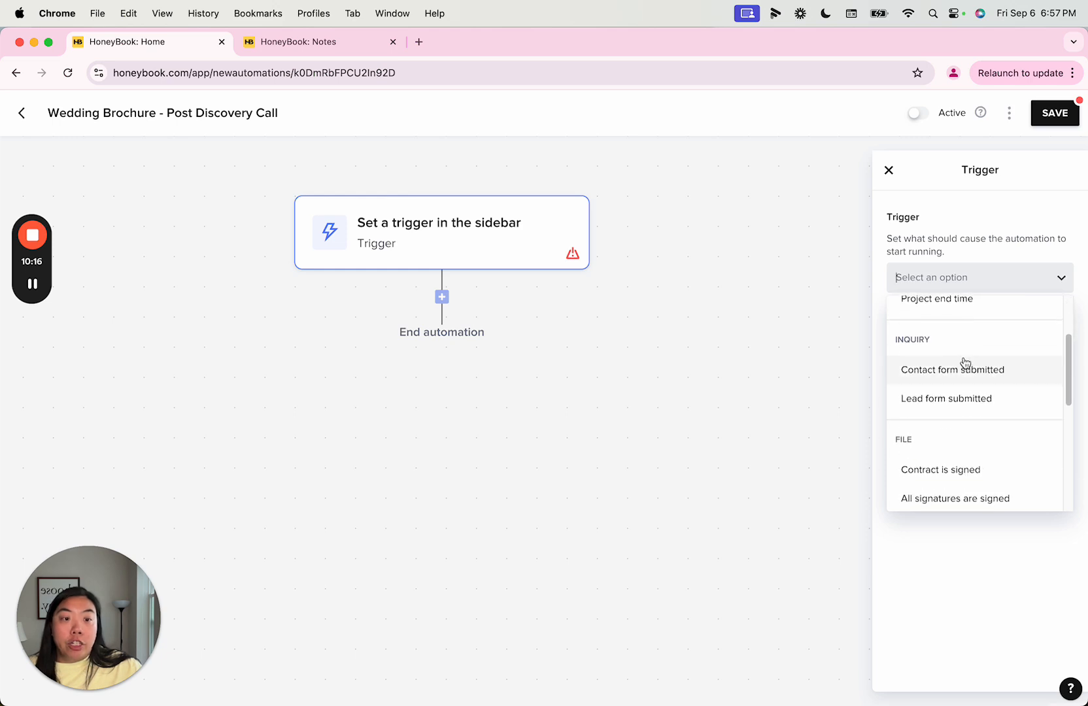
click(963, 491)
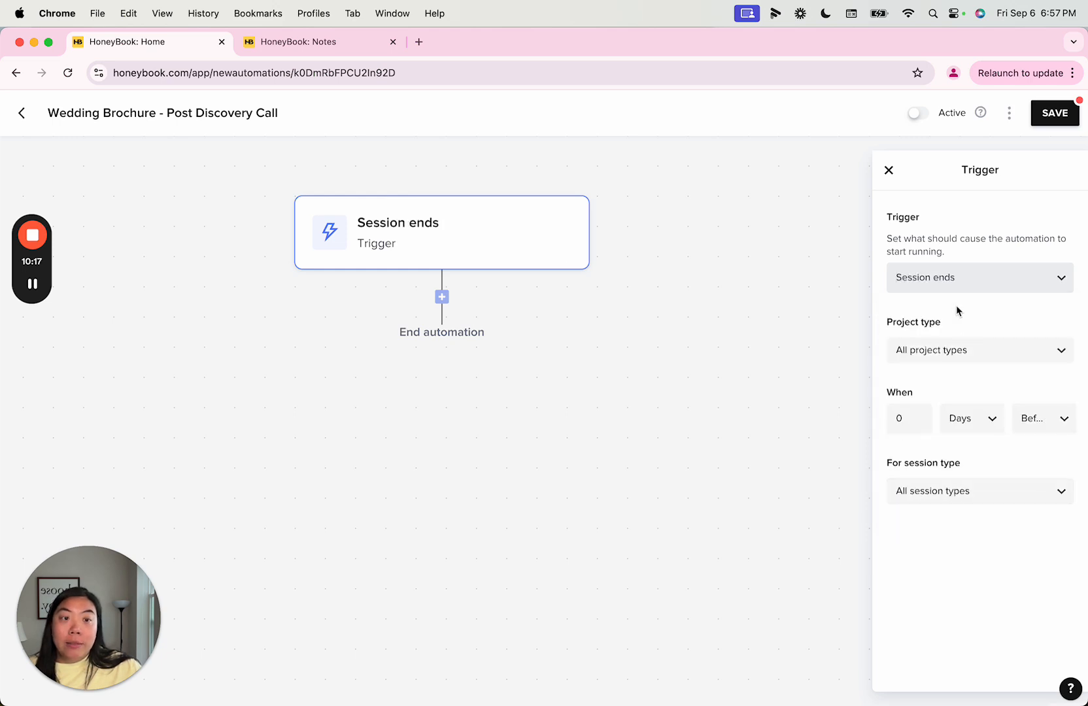
Limit the Session ends trigger to the Wedding project type only, instead of all project types
click(953, 353)
click(974, 352)
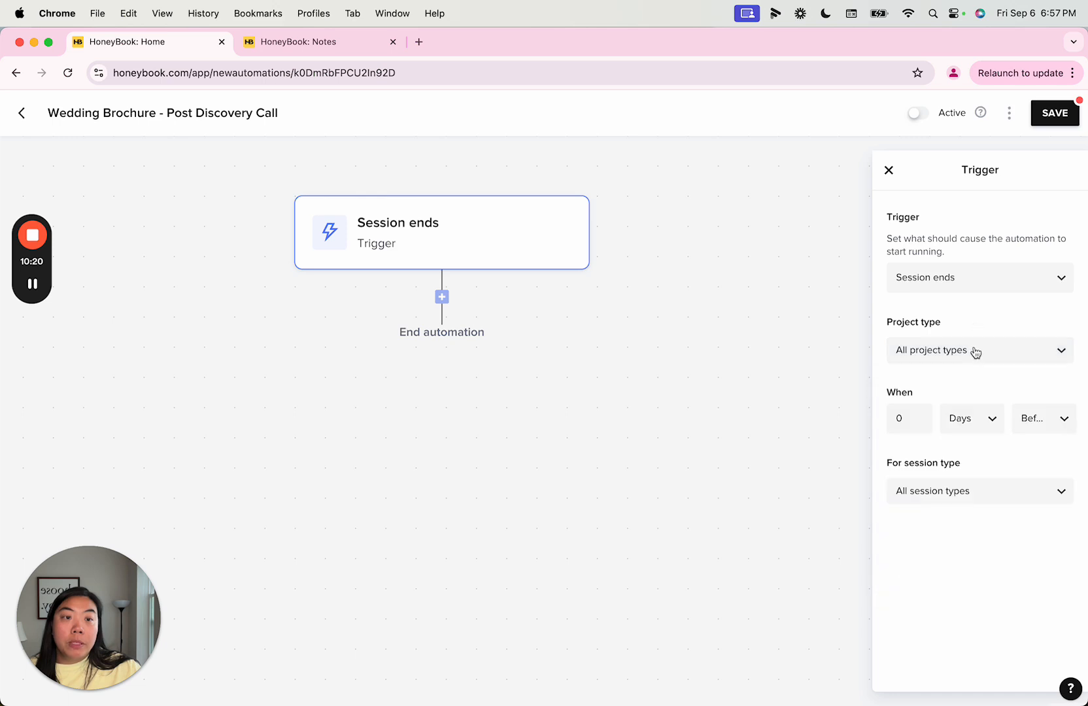
click(948, 353)
click(950, 384)
scroll(952, 488, down, 3)
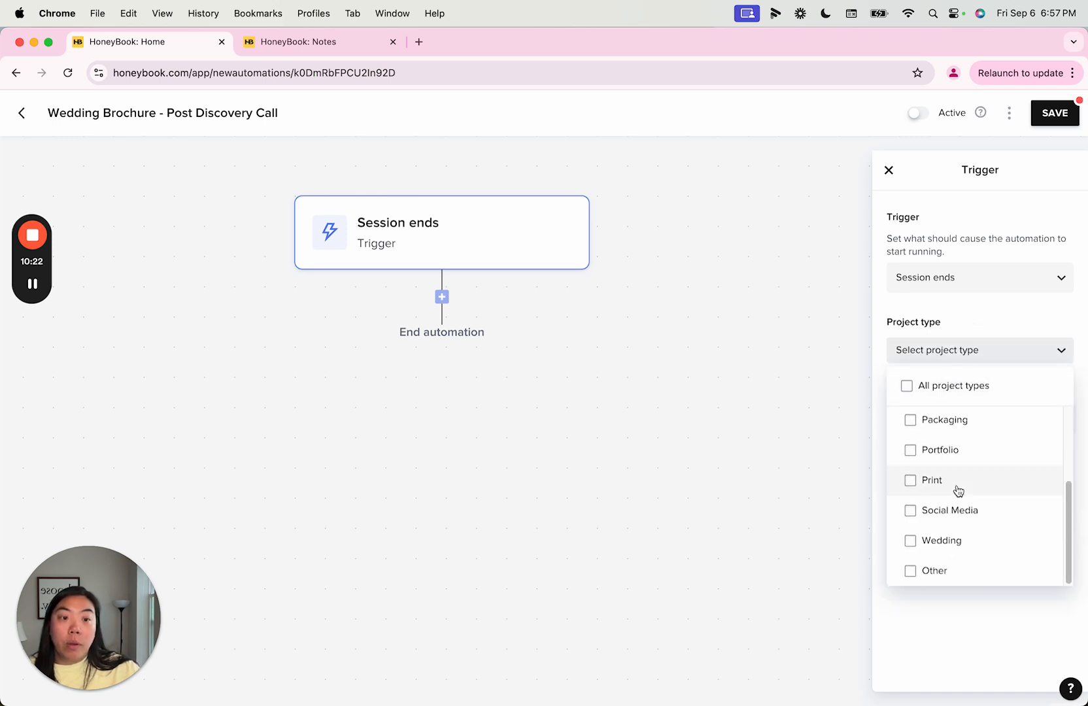
click(956, 542)
click(966, 334)
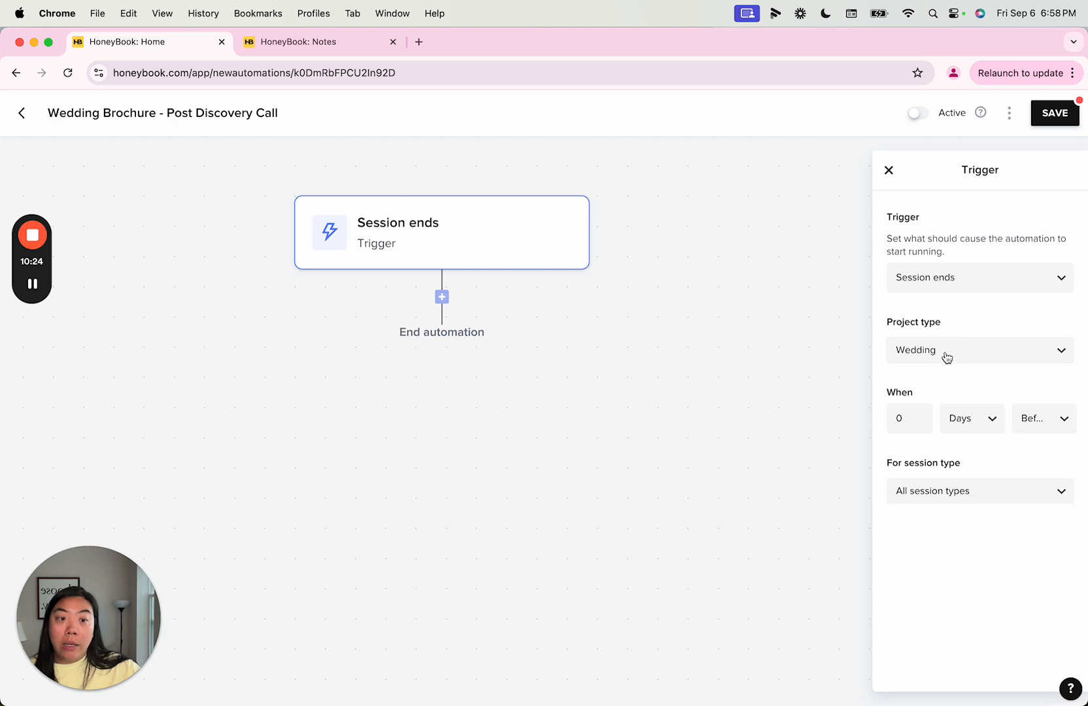
Limit the Session ends trigger to the Inquiry session type only, instead of all session types
click(975, 497)
click(948, 529)
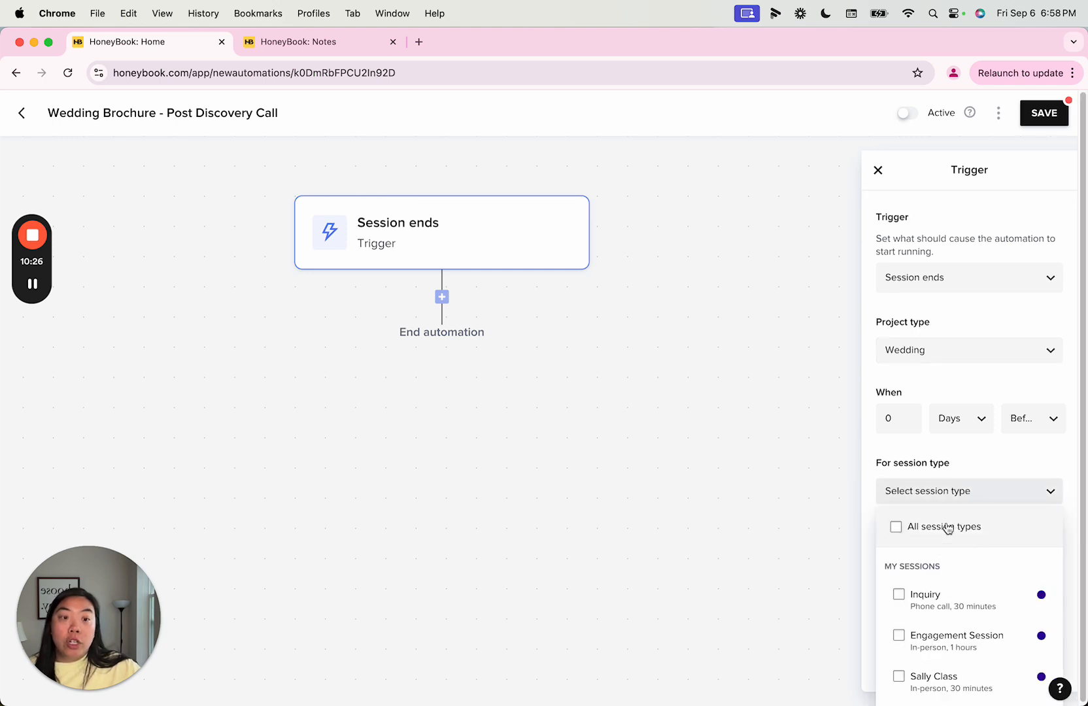
click(978, 598)
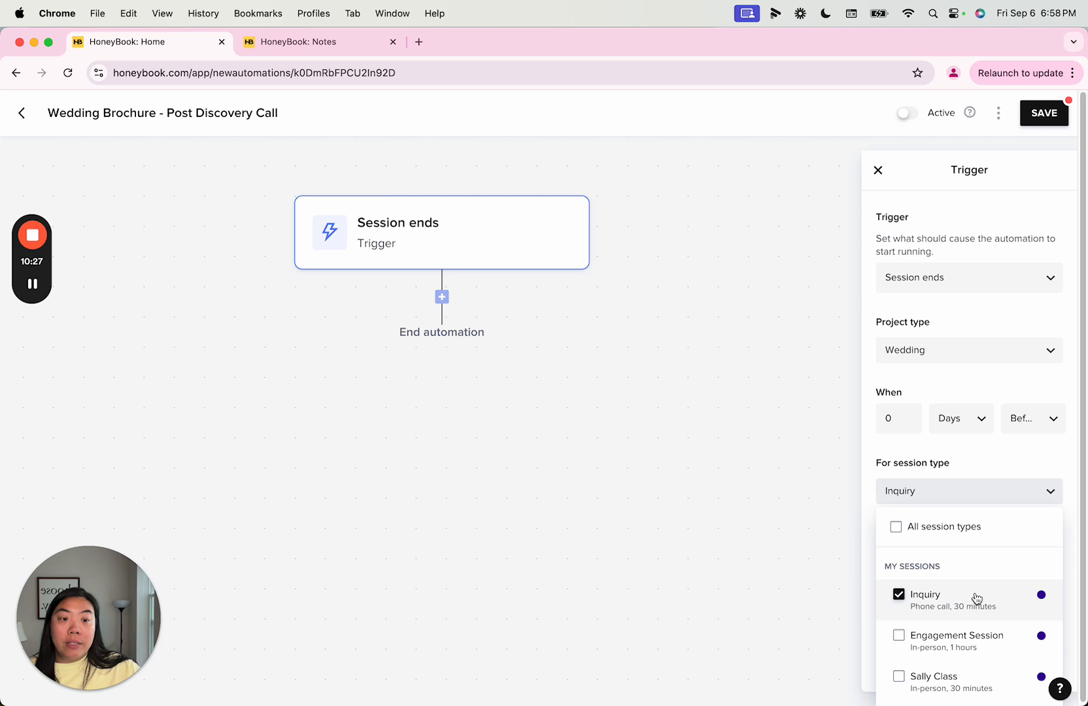
click(991, 469)
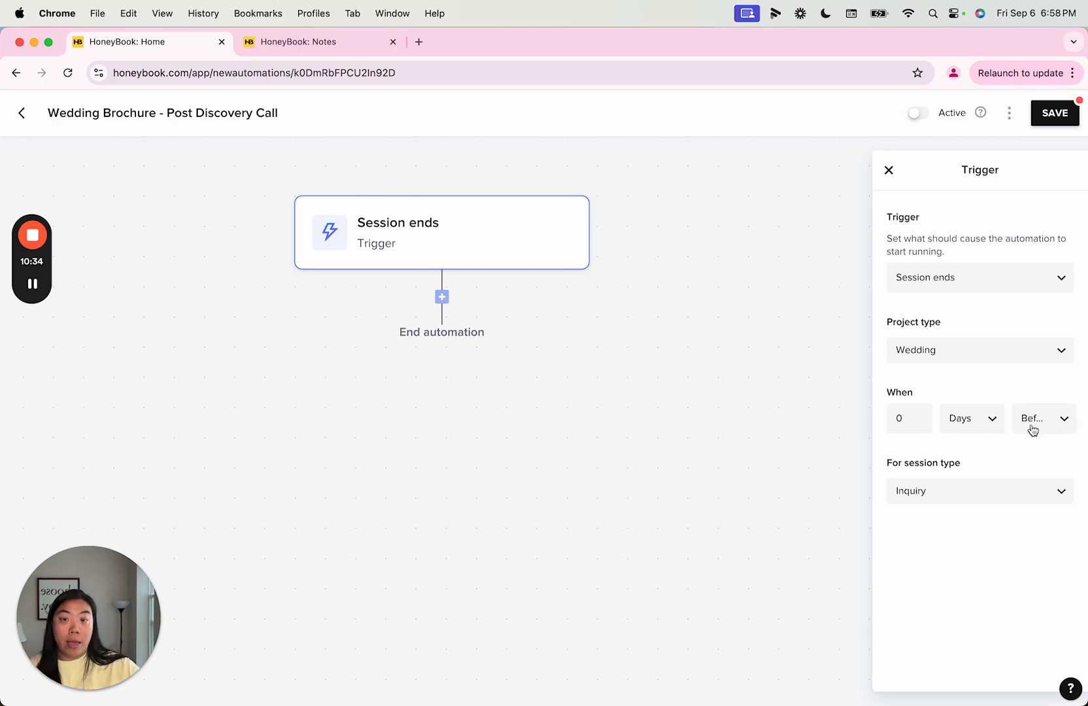
Add an action step below the Session ends trigger and set it to "Send file via email"
click(443, 297)
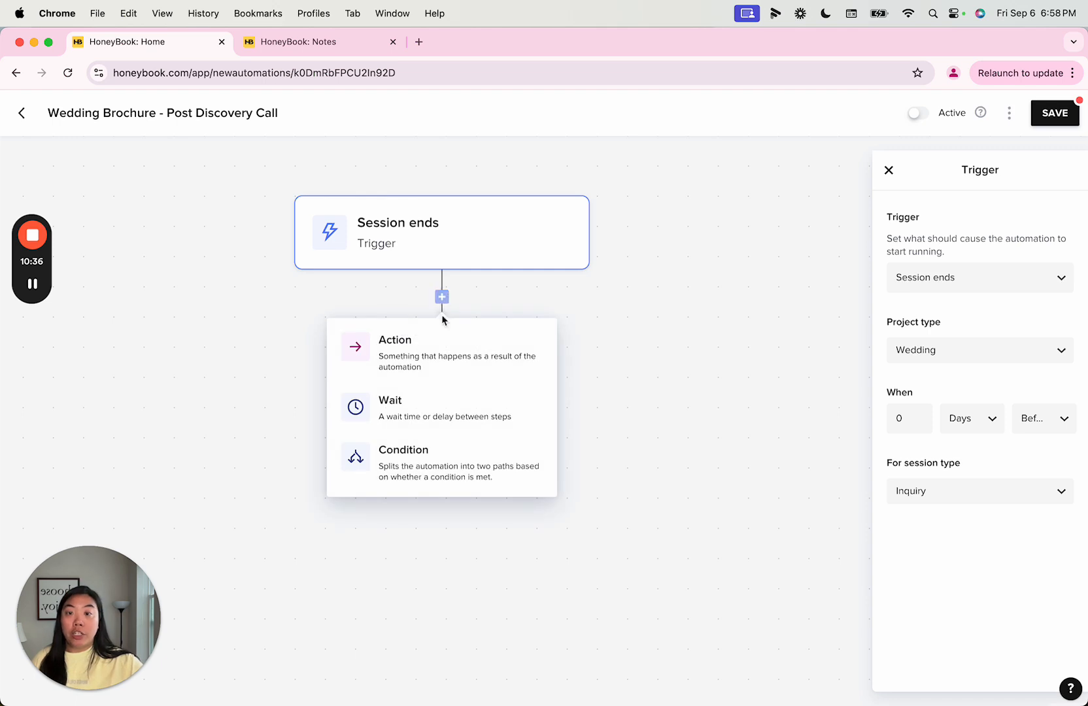
click(444, 358)
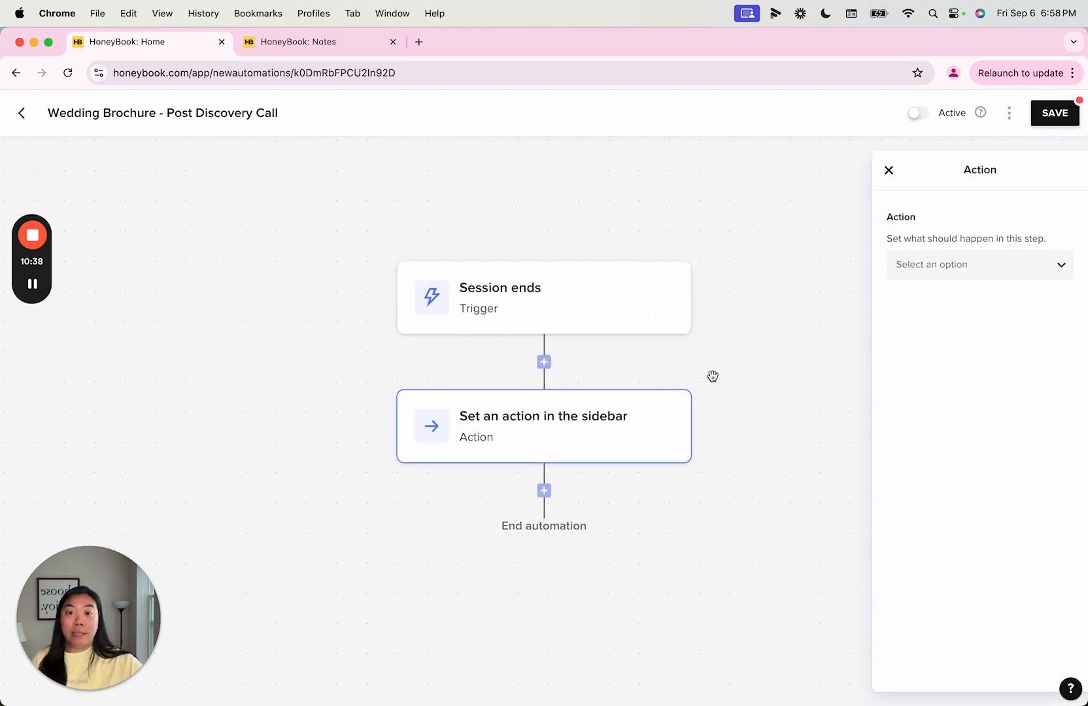
drag(712, 375, 650, 294)
click(927, 263)
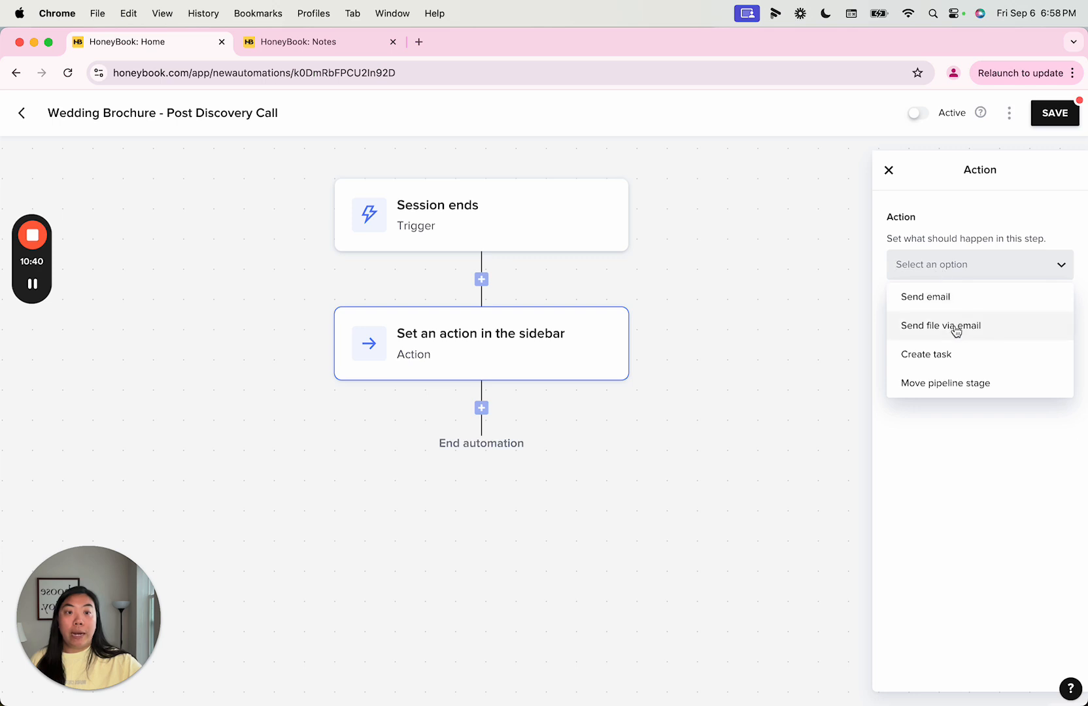
click(993, 329)
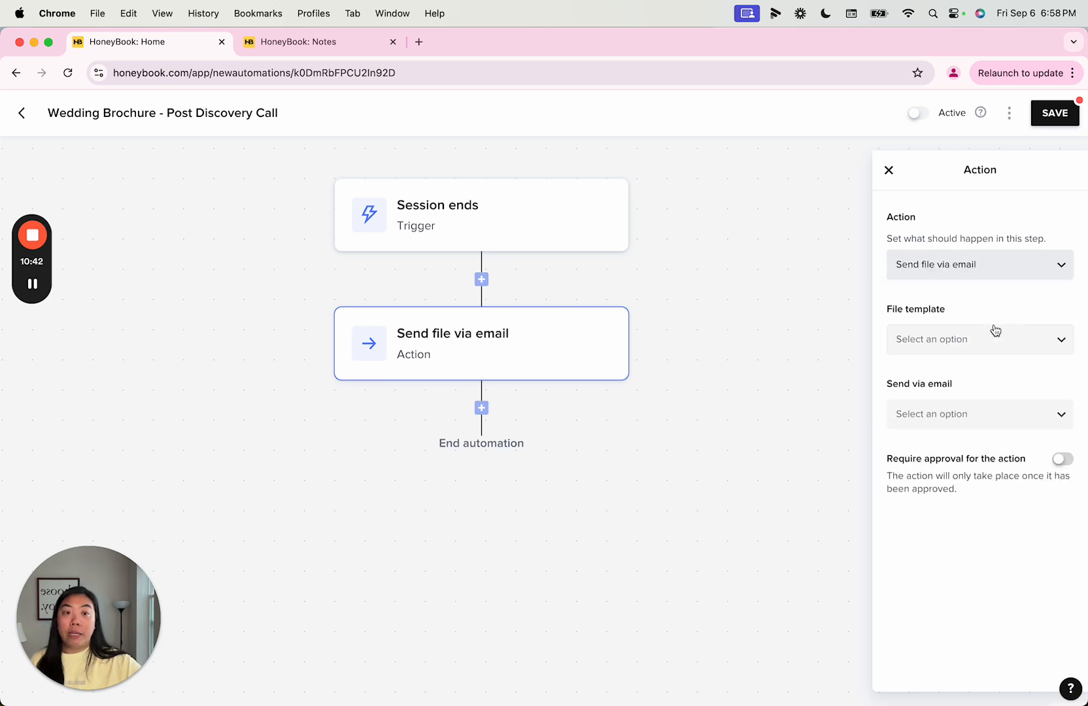
Choose "Copy of Untitled brochure - Honeybook Services - 2" as the file template for the Send file via email action
click(961, 347)
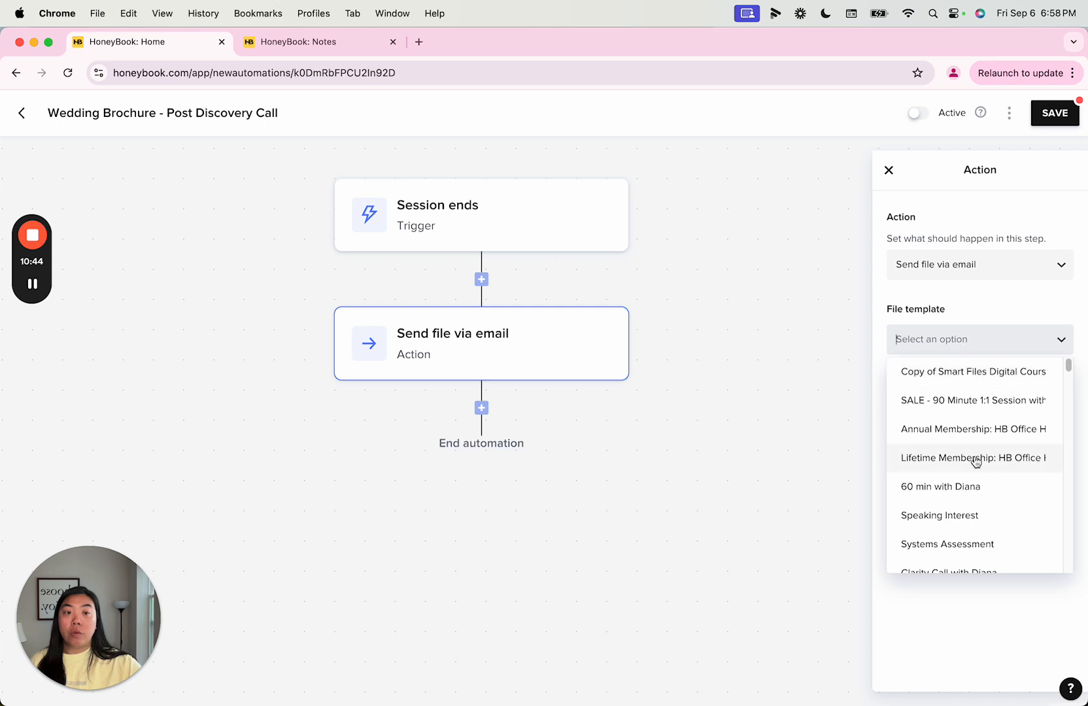
scroll(973, 458, down, 5)
scroll(976, 462, down, 8)
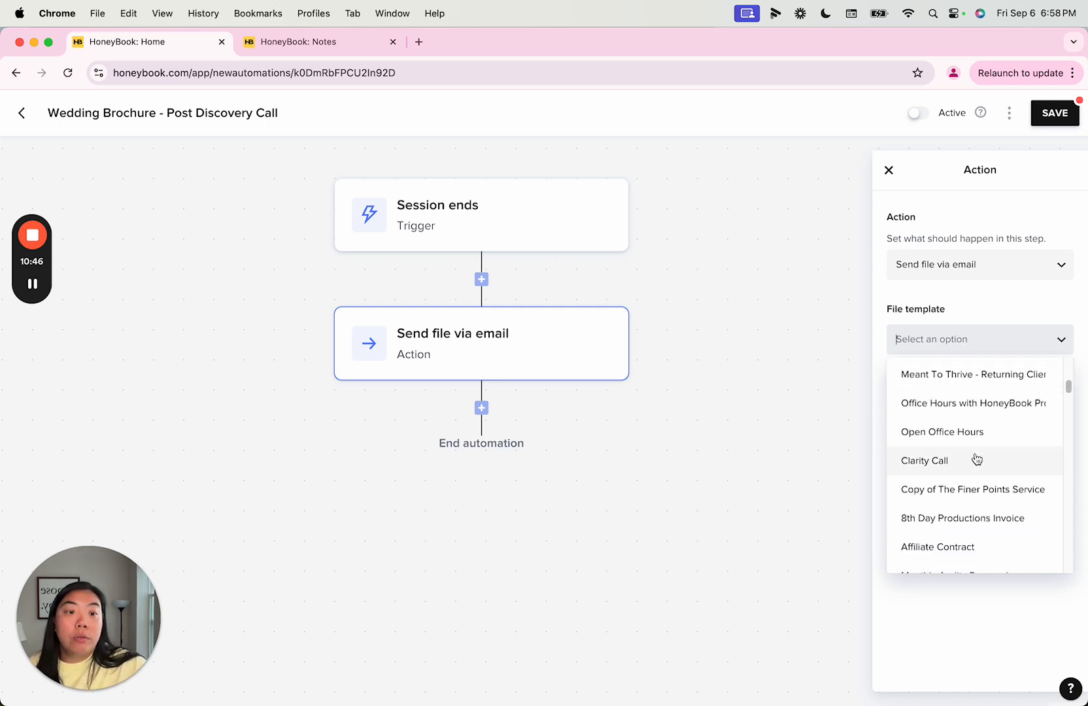
scroll(975, 463, down, 3)
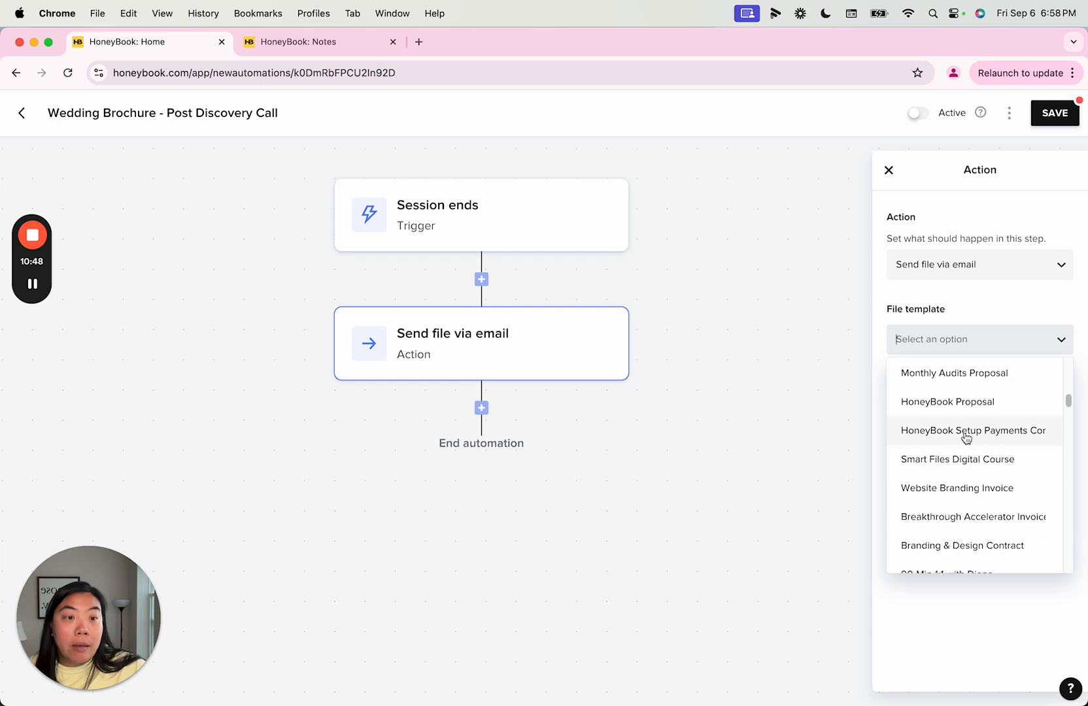
scroll(968, 478, down, 5)
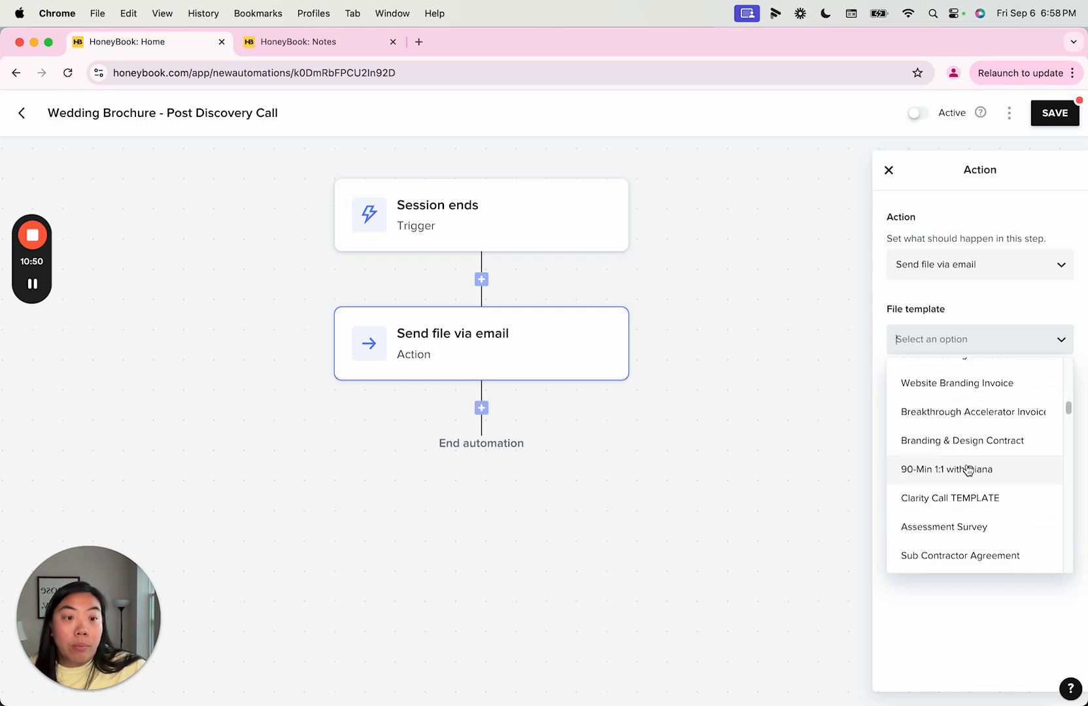
scroll(968, 471, down, 10)
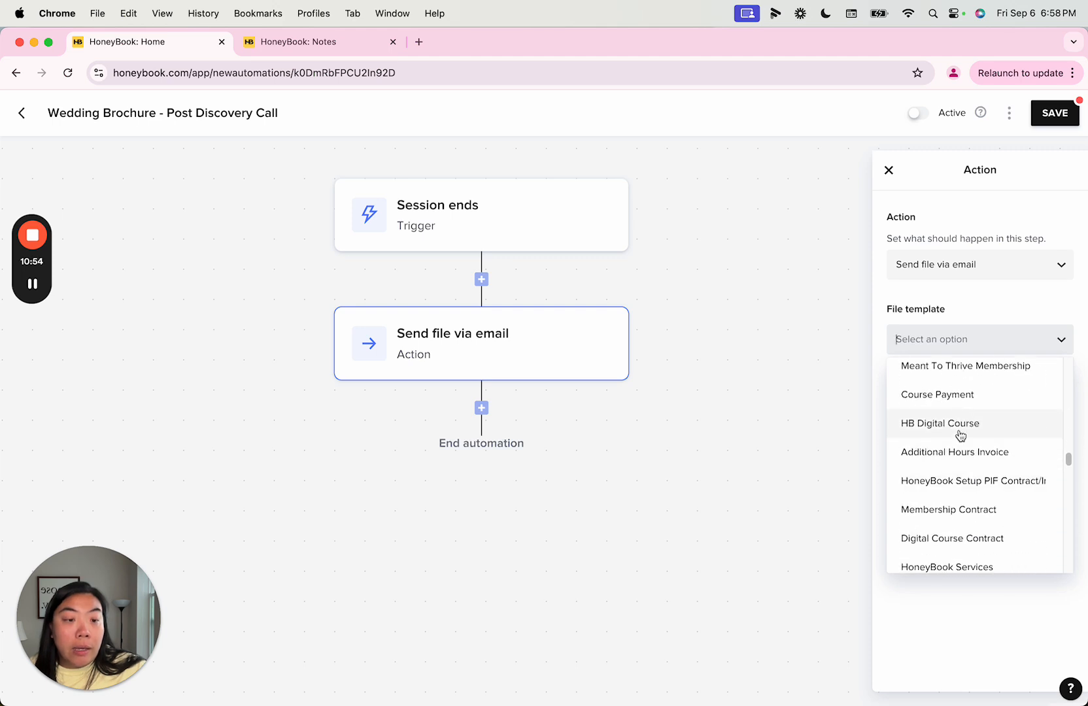
scroll(962, 438, down, 4)
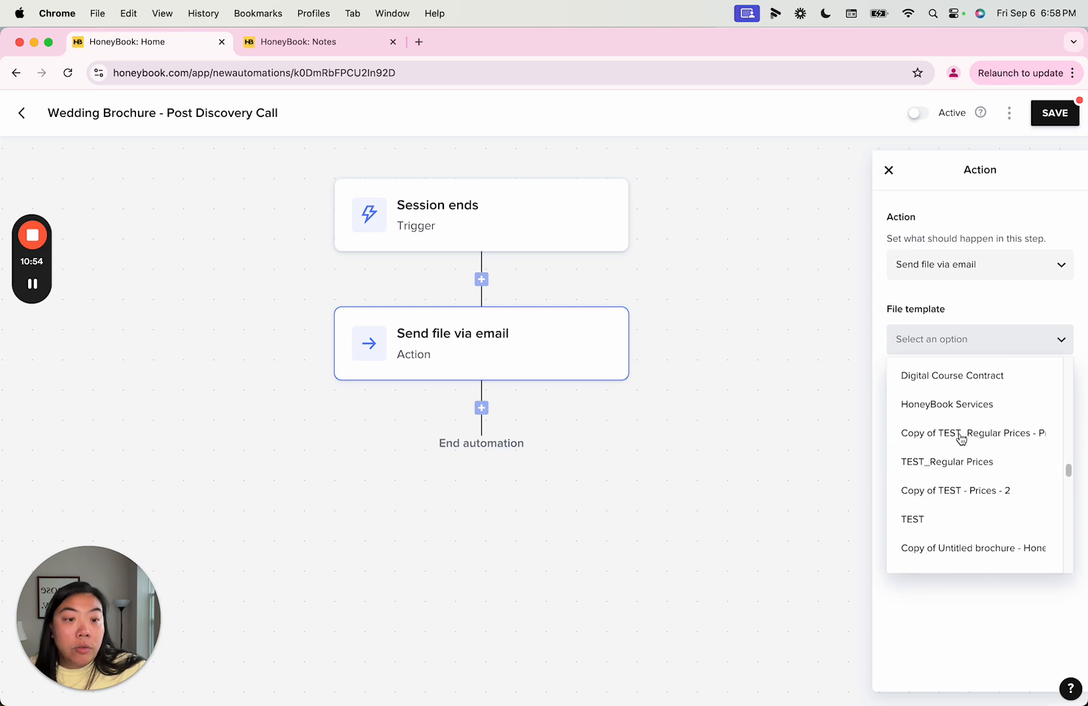
click(963, 553)
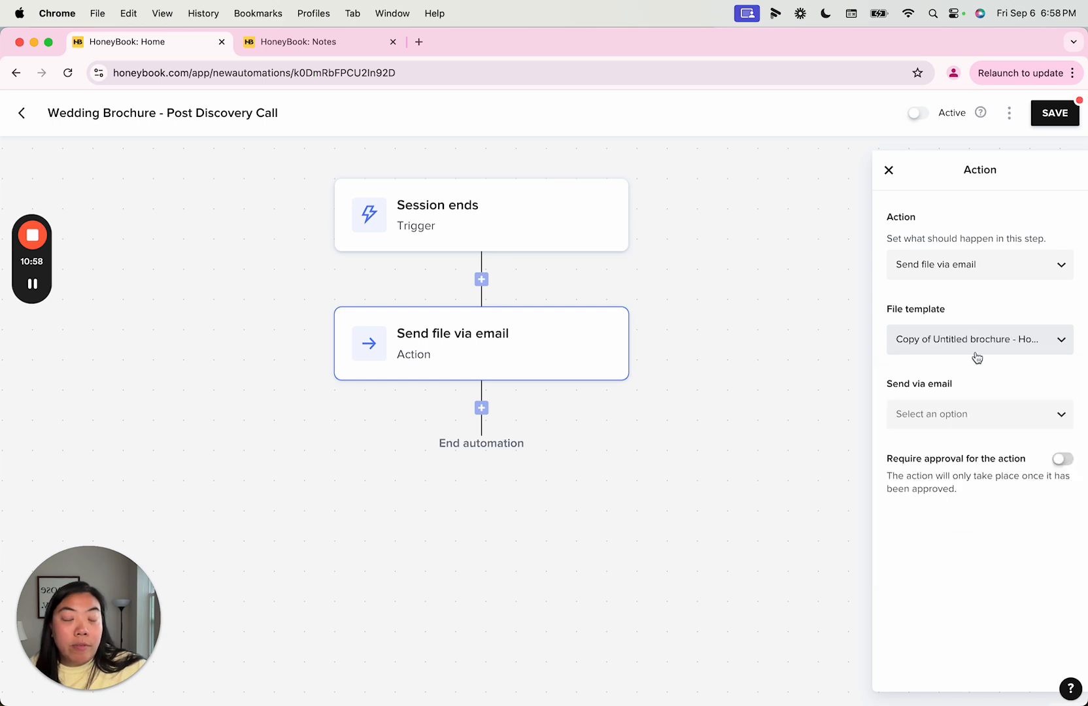
Set the Send file via email action to use the "*Brochure after call" email template, leaving the action settings when finished
click(968, 413)
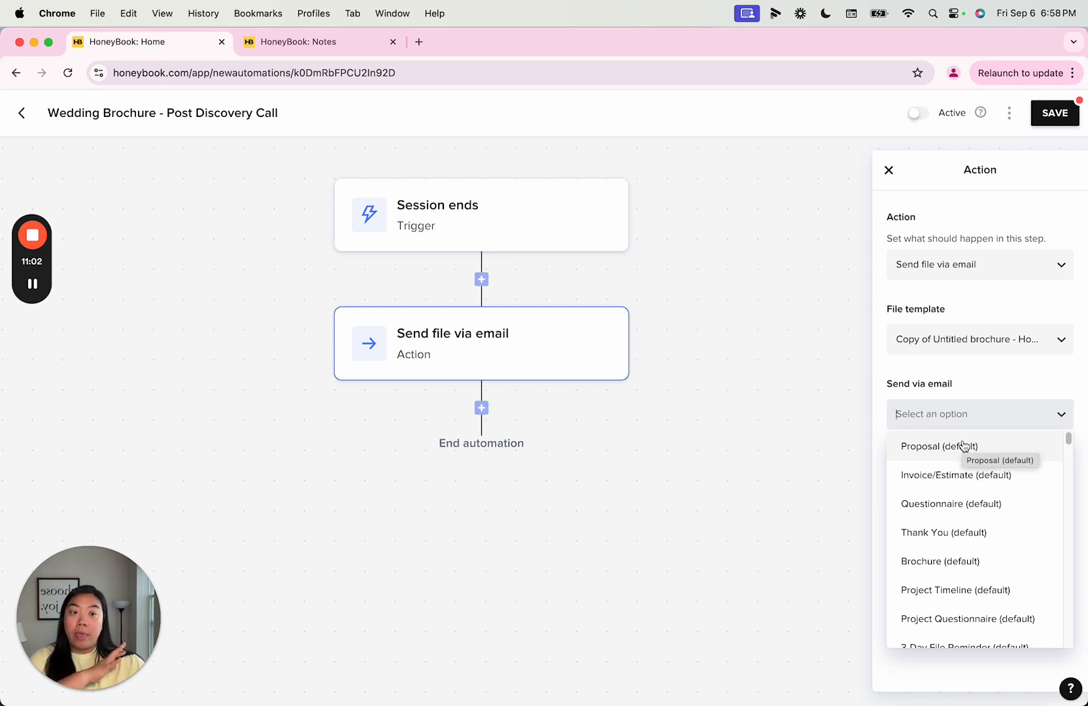
scroll(974, 537, down, 5)
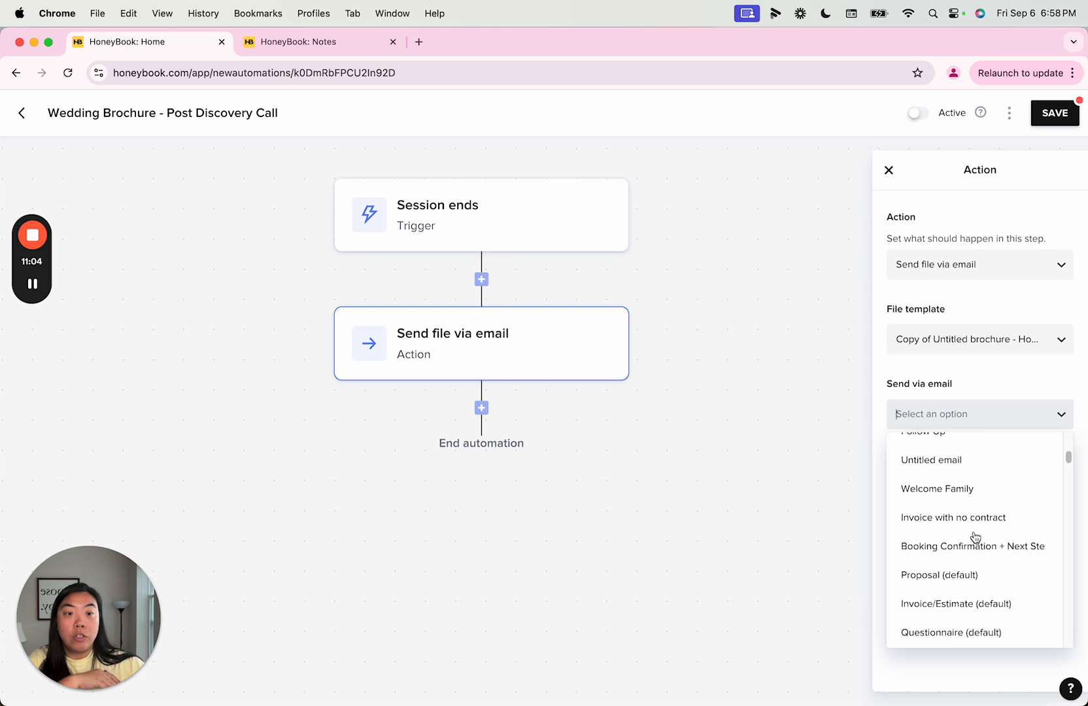
scroll(975, 538, down, 8)
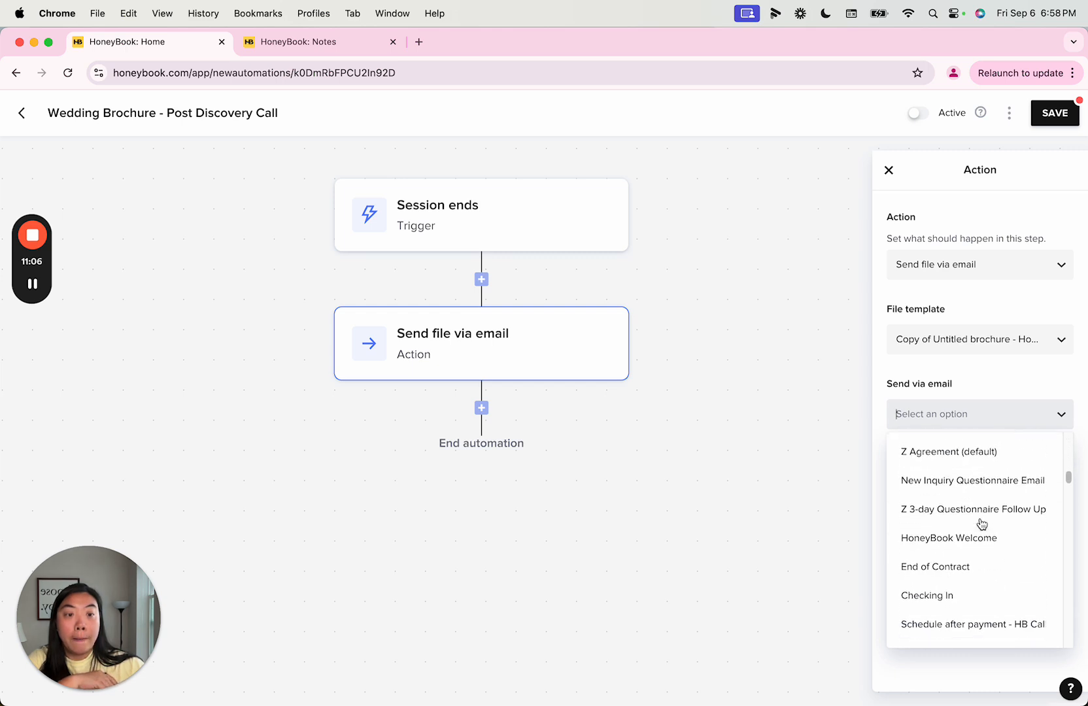
scroll(979, 523, down, 8)
scroll(980, 516, up, 3)
click(959, 508)
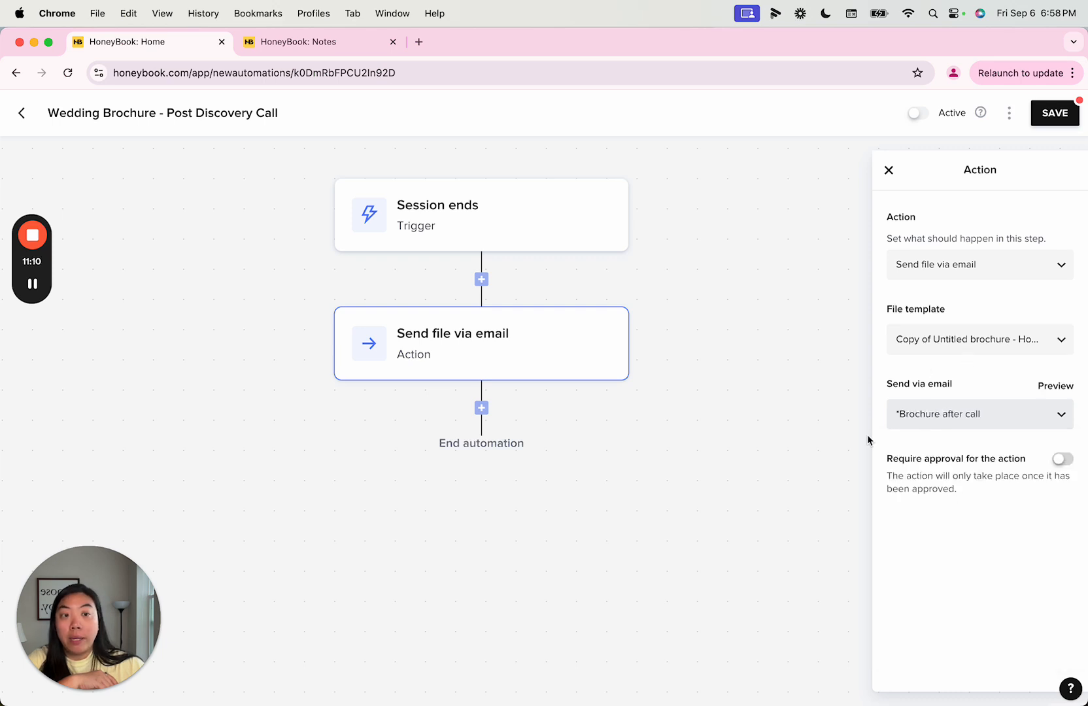
click(661, 512)
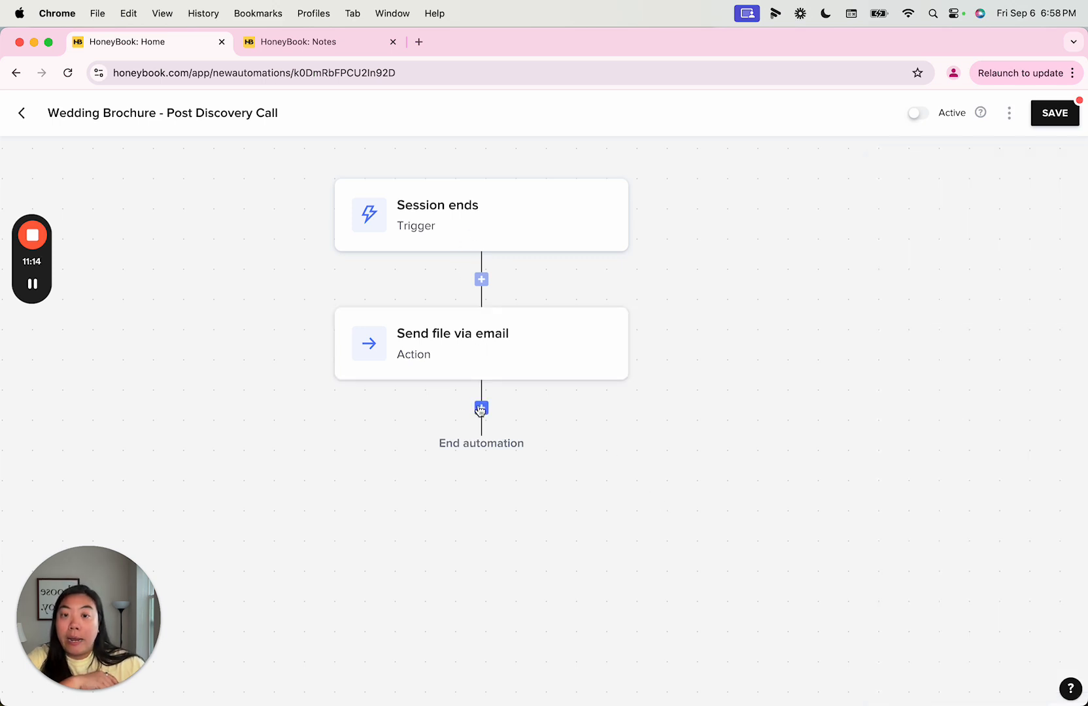
Add a condition after the Send file via email action and set it to "File was completed"
click(482, 409)
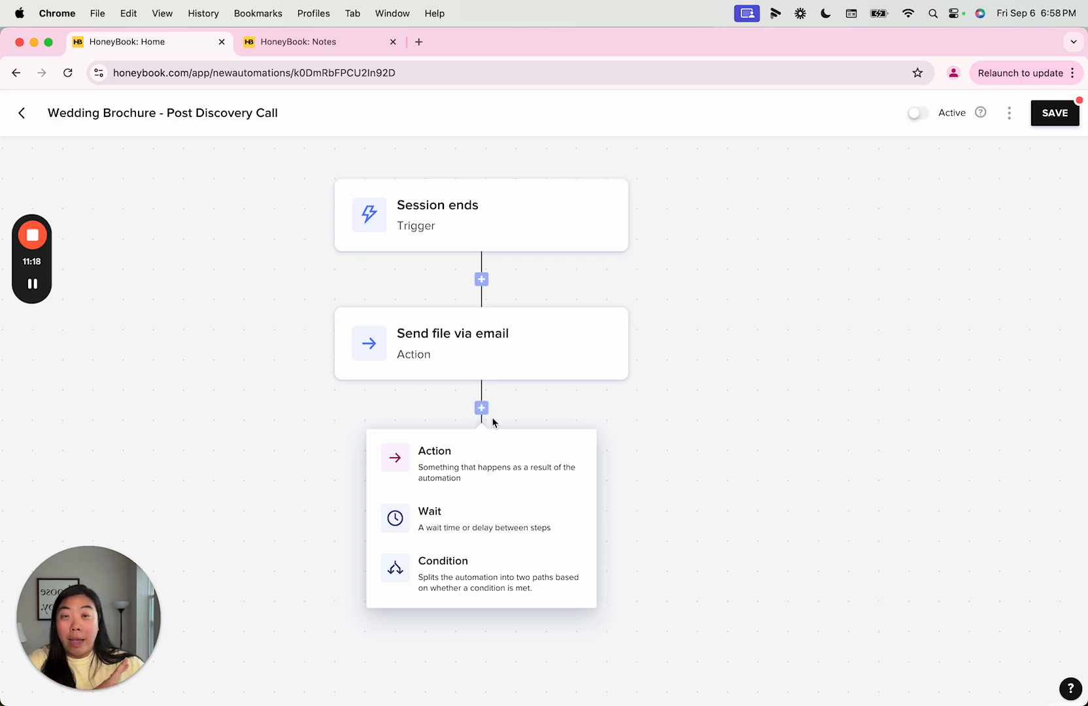
click(454, 595)
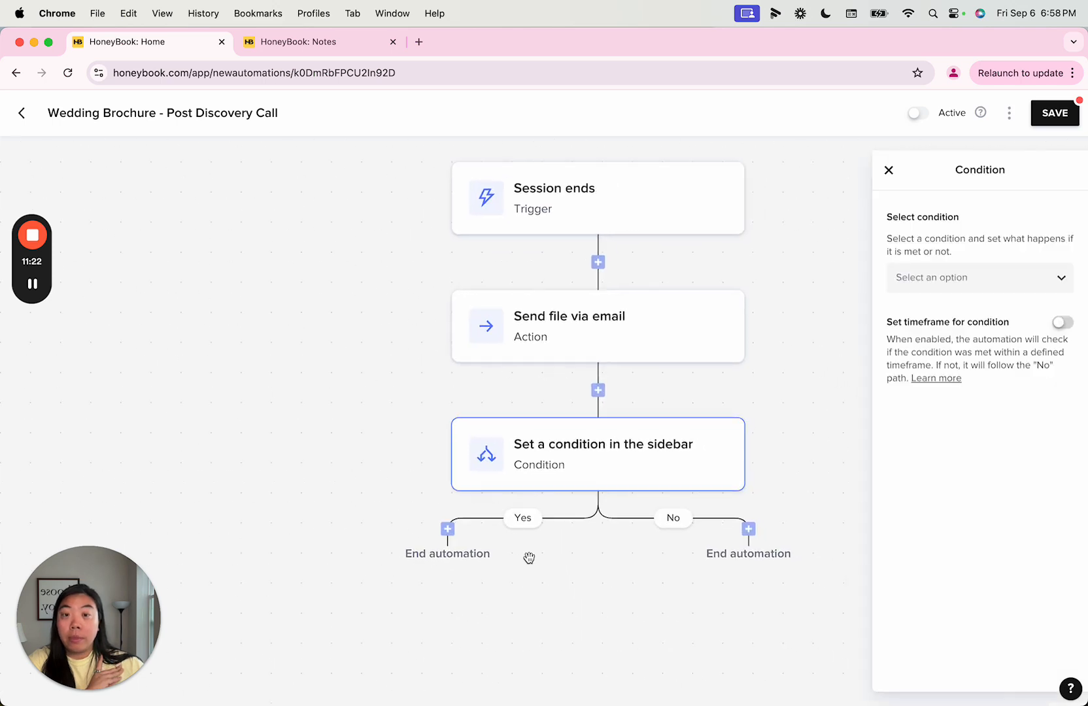
click(1017, 282)
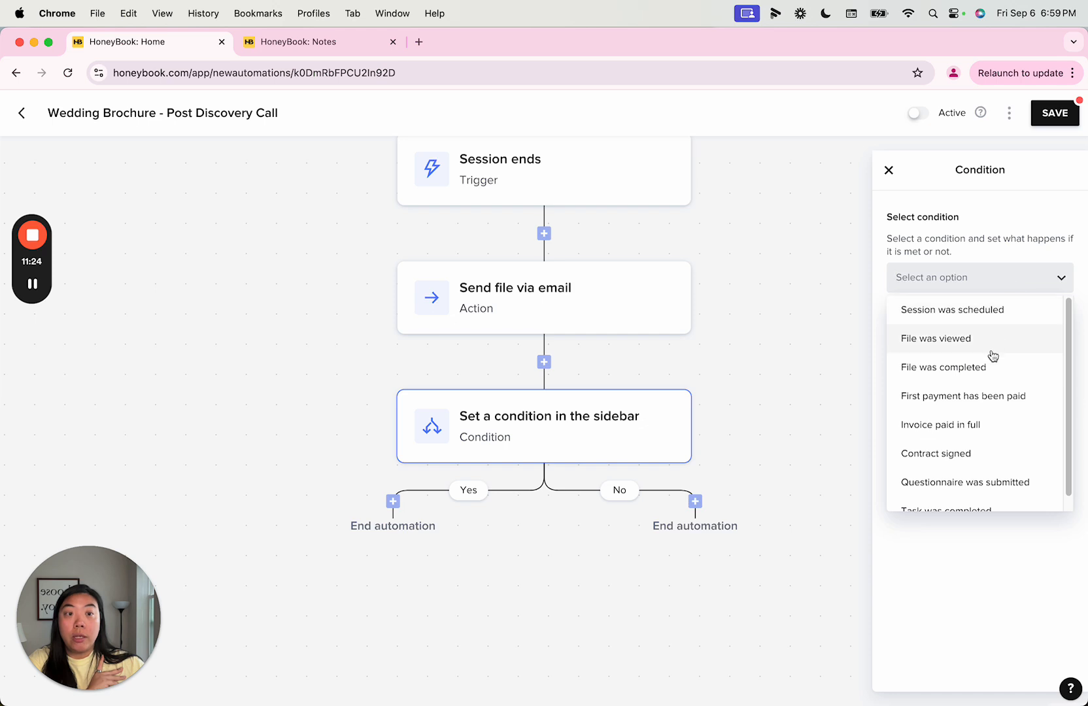
scroll(993, 357, down, 1)
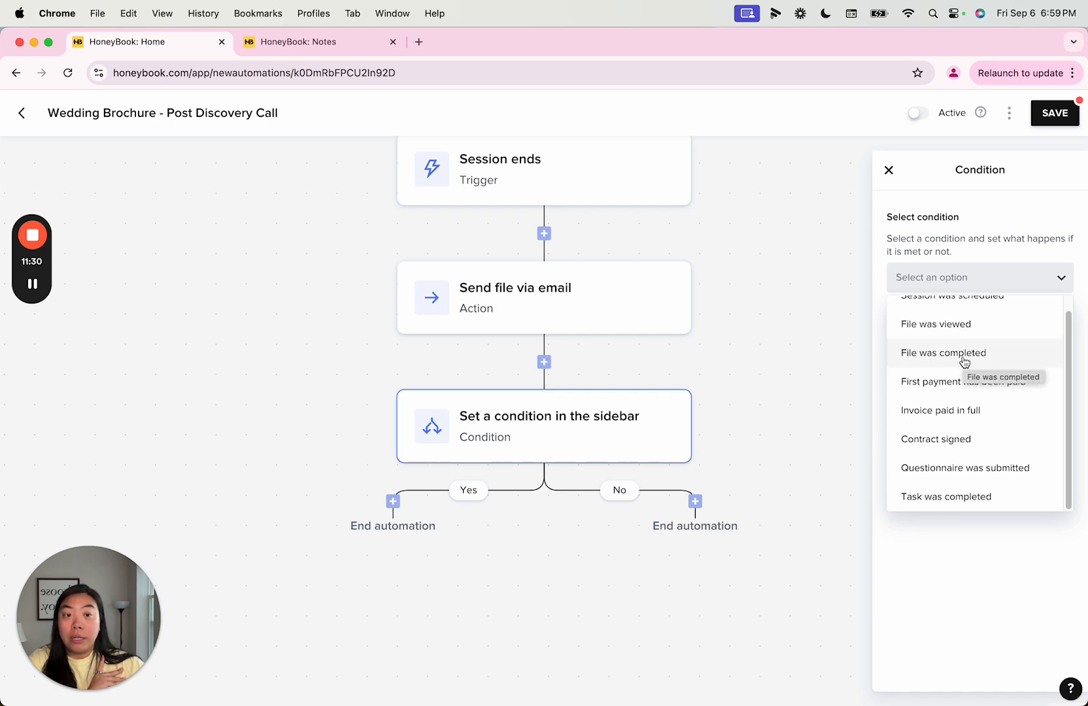
click(965, 360)
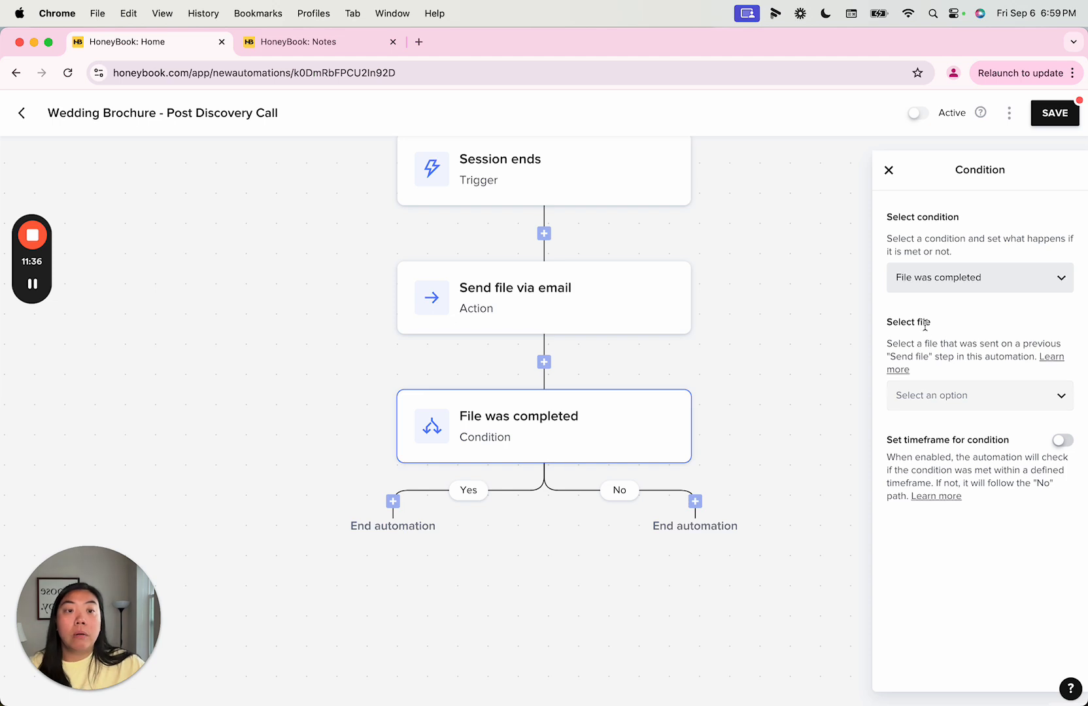
Set the File was completed condition to check the brochure sent in the previous step, and compare it with that action's file template
click(957, 398)
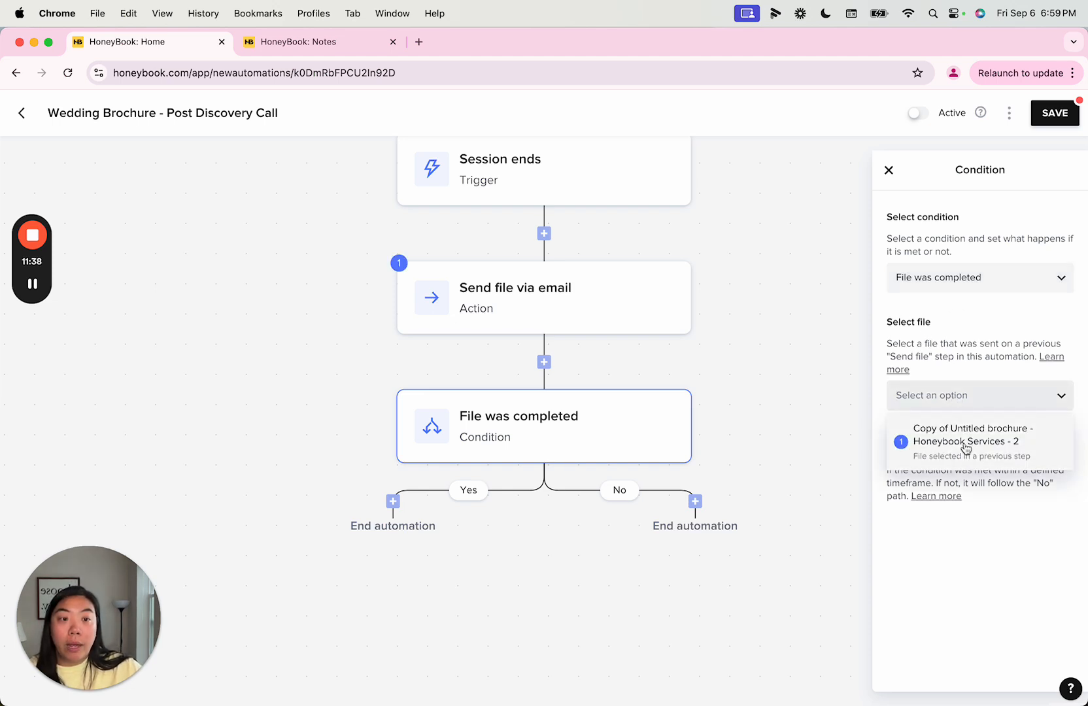
click(965, 444)
click(939, 399)
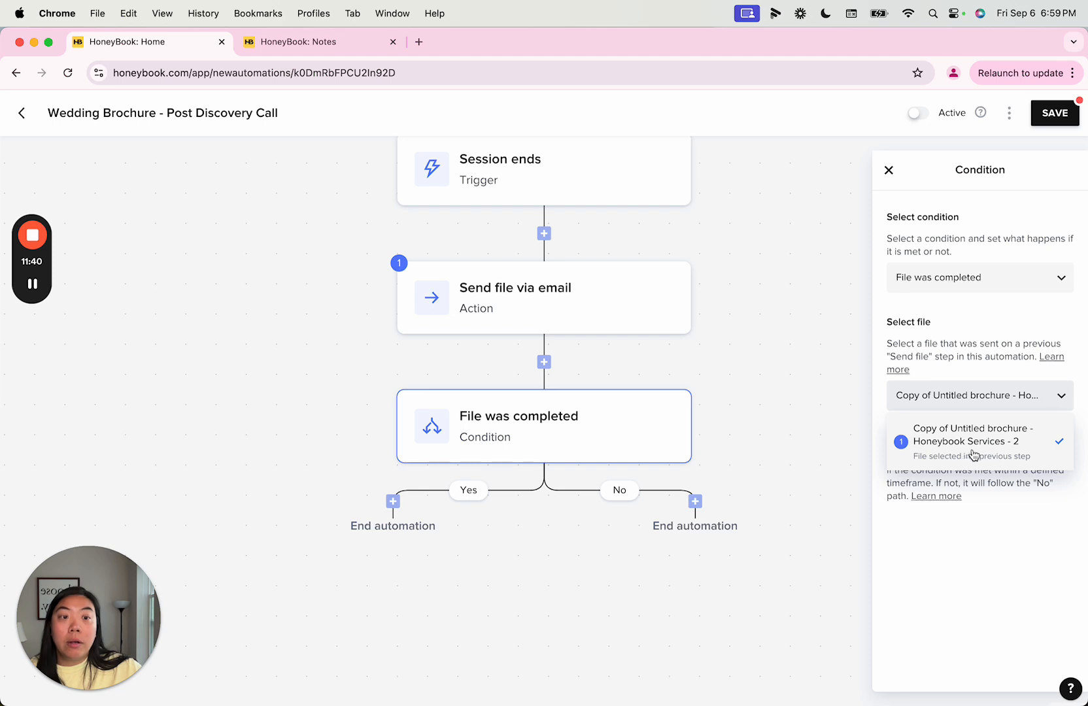
click(966, 452)
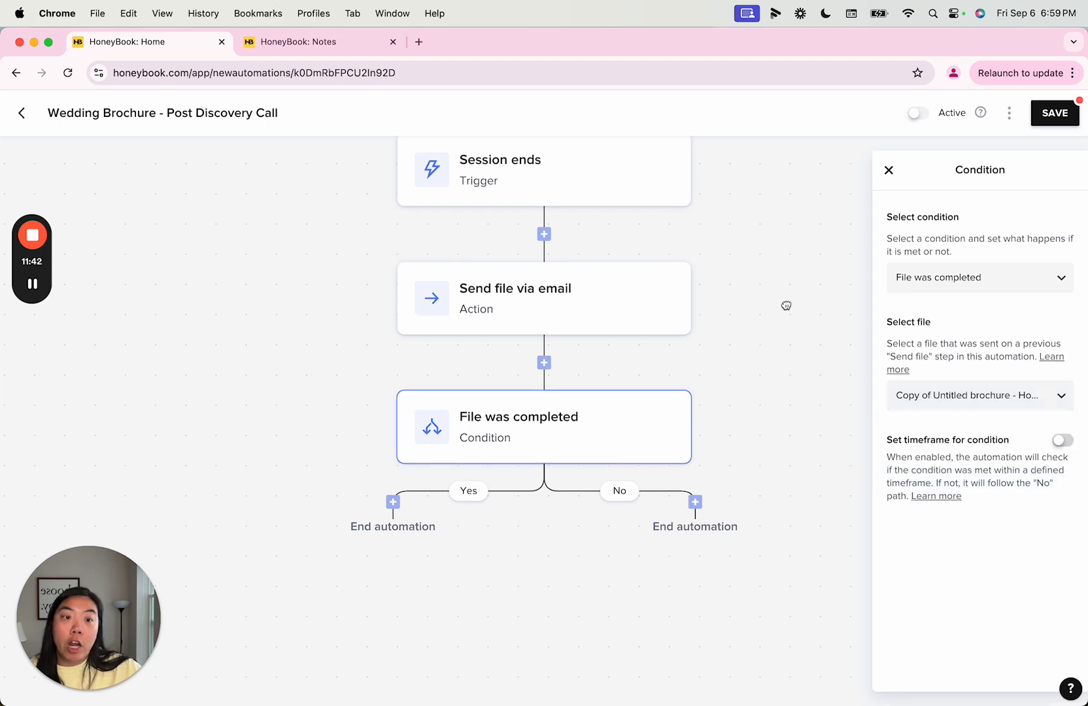
drag(784, 304, 748, 372)
click(445, 372)
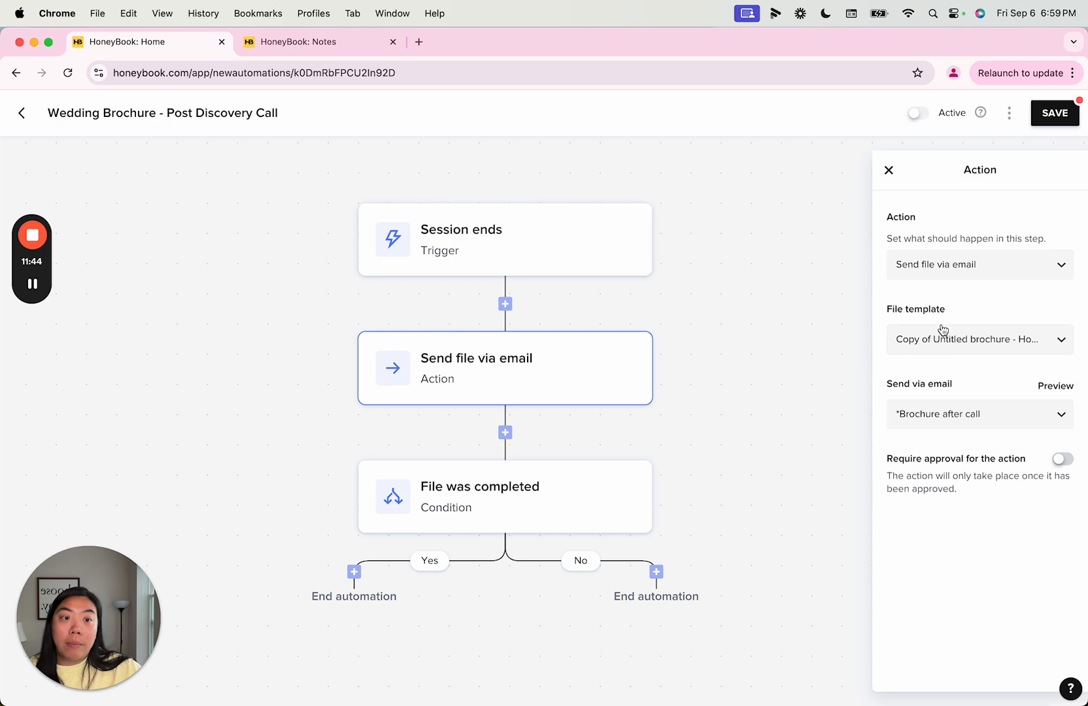
click(455, 512)
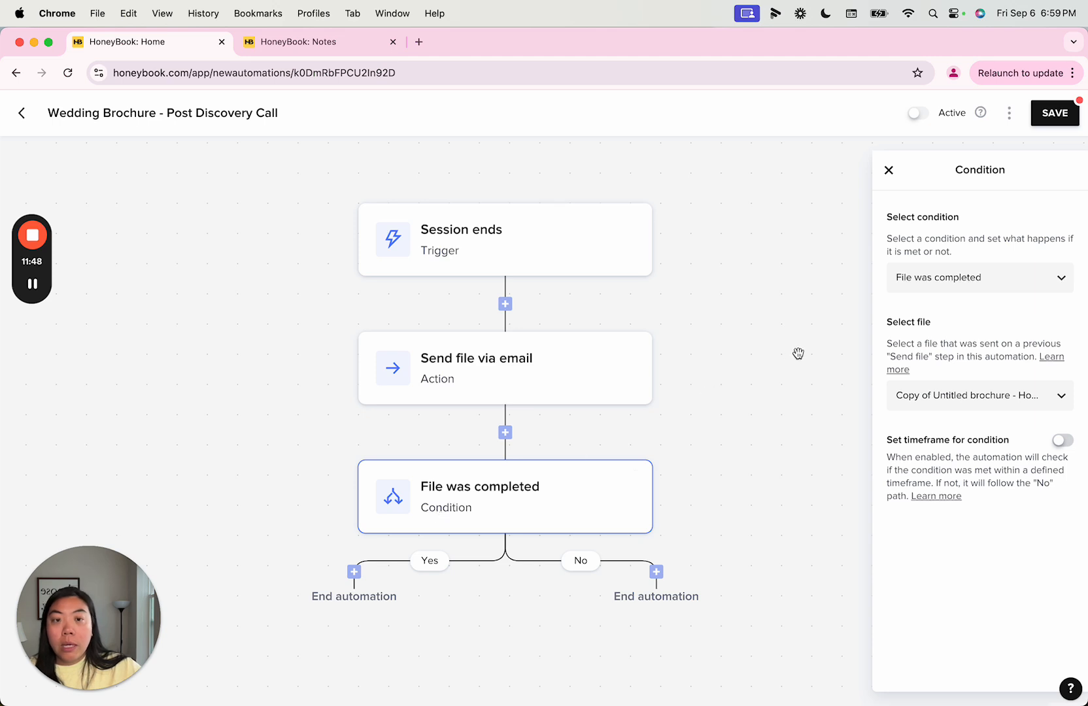
Add a Create task action to the condition's Yes path with the task text "Send Proposal"
drag(779, 443, 742, 350)
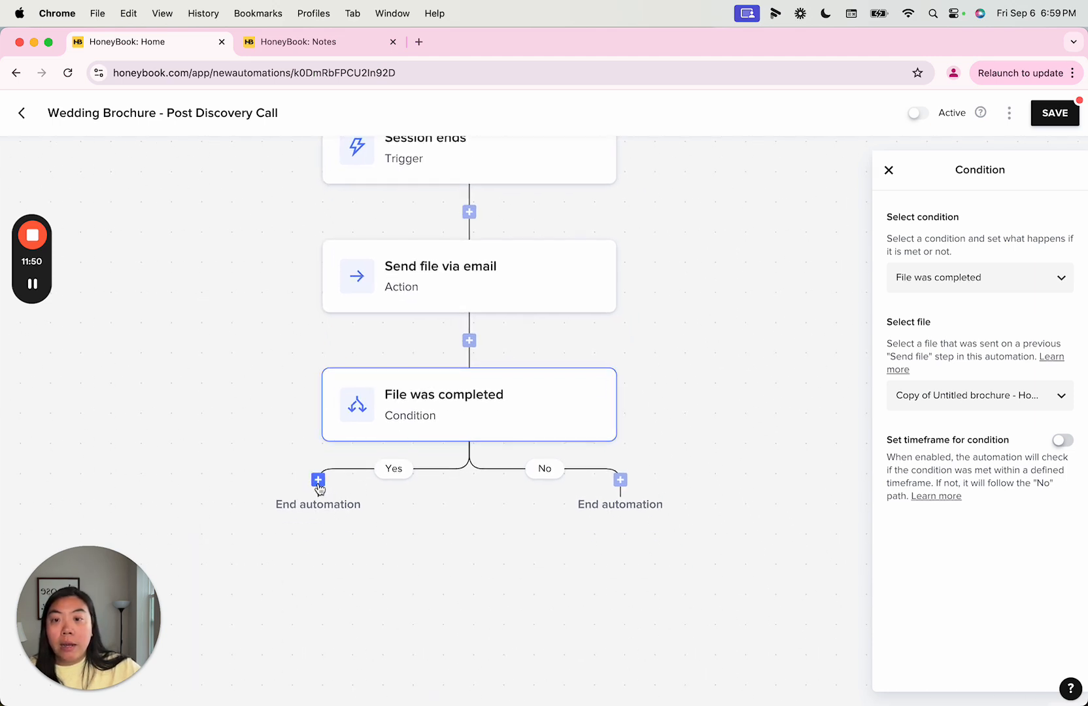
click(318, 480)
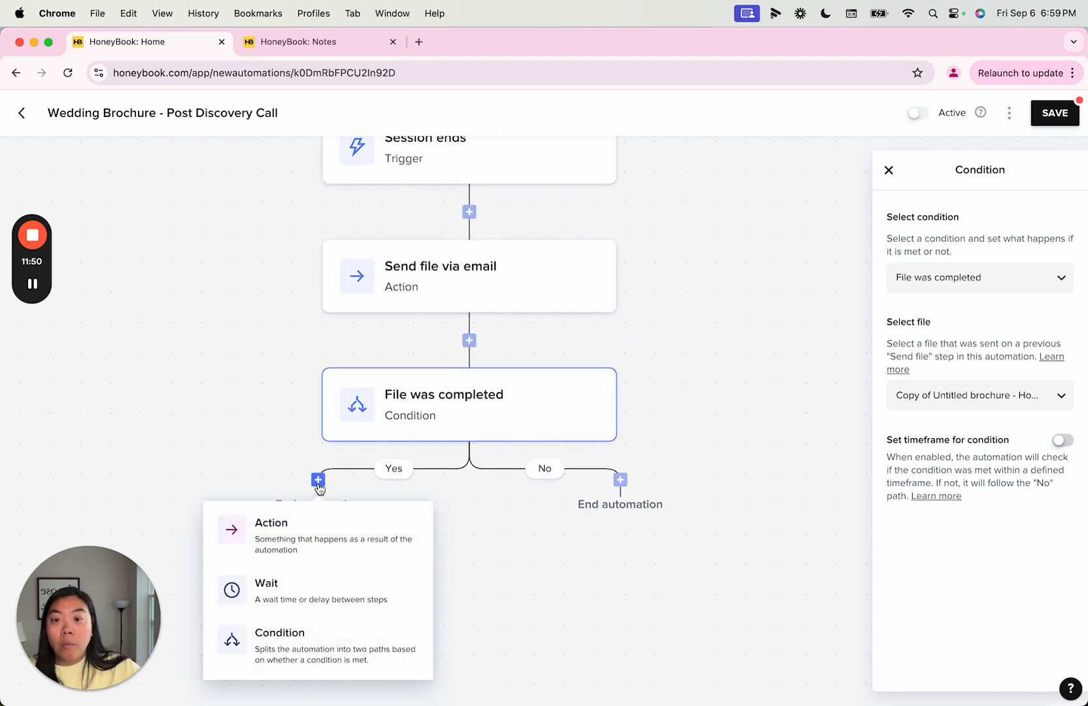
click(319, 542)
click(964, 274)
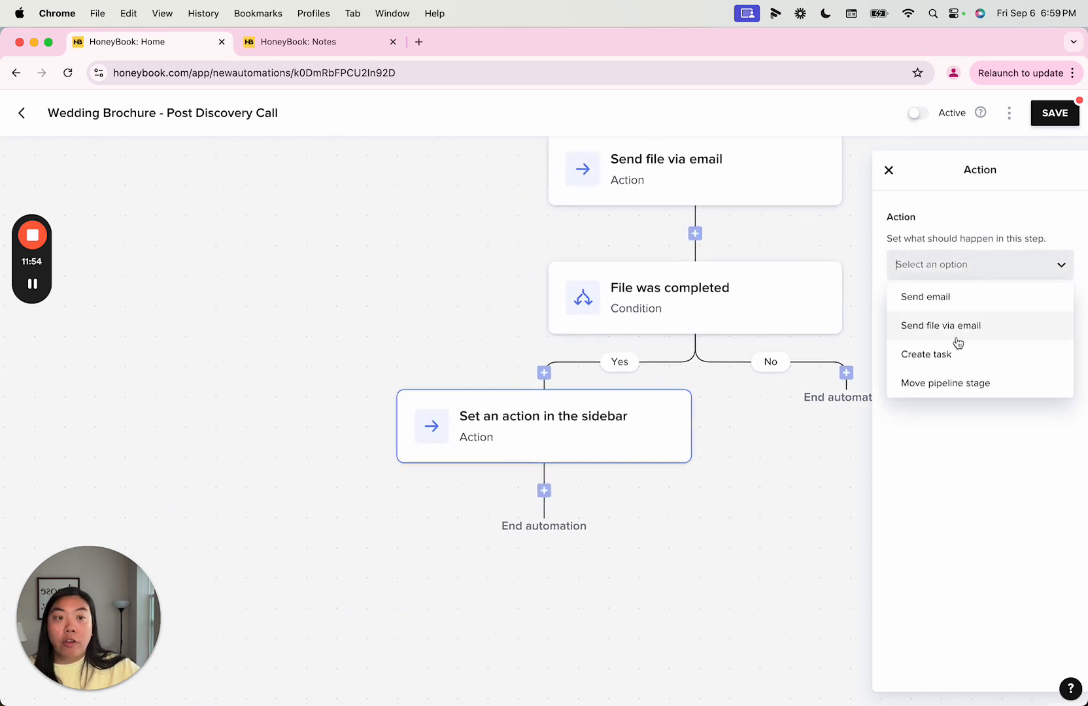
click(956, 359)
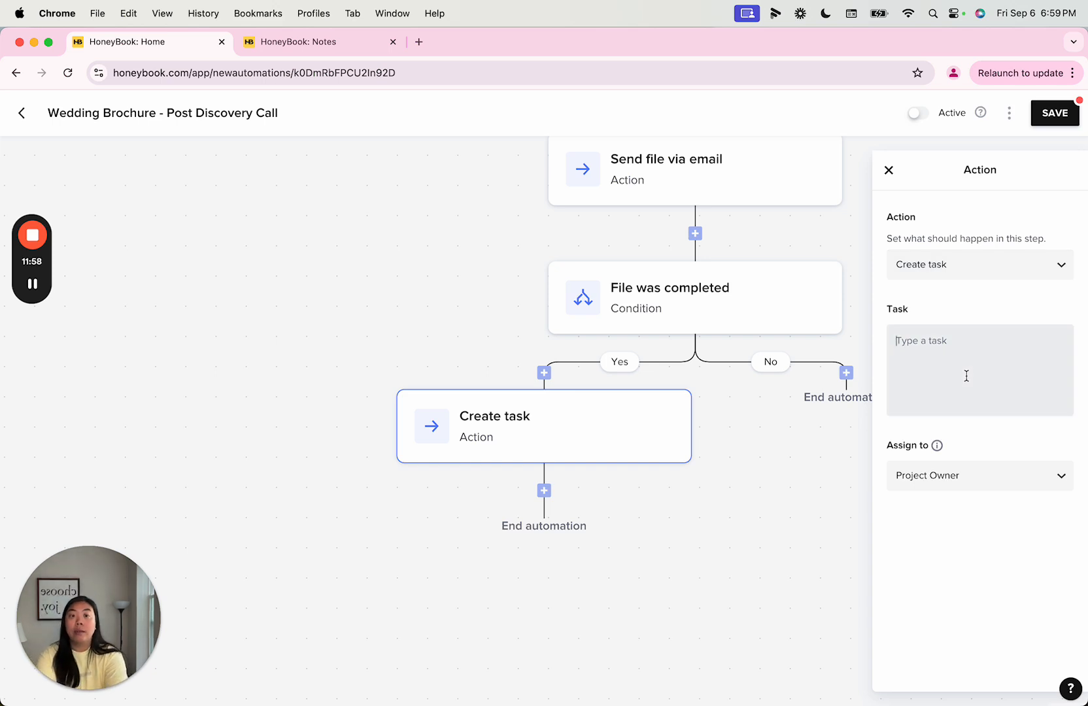
text(Send Proposal)
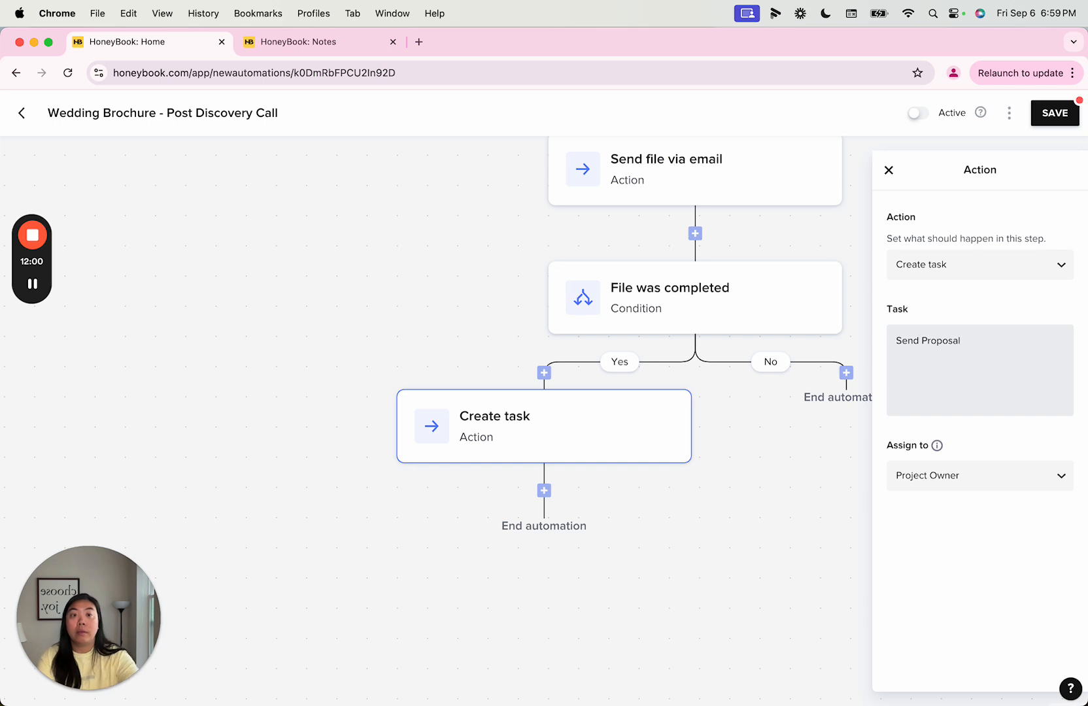
click(545, 491)
click(555, 541)
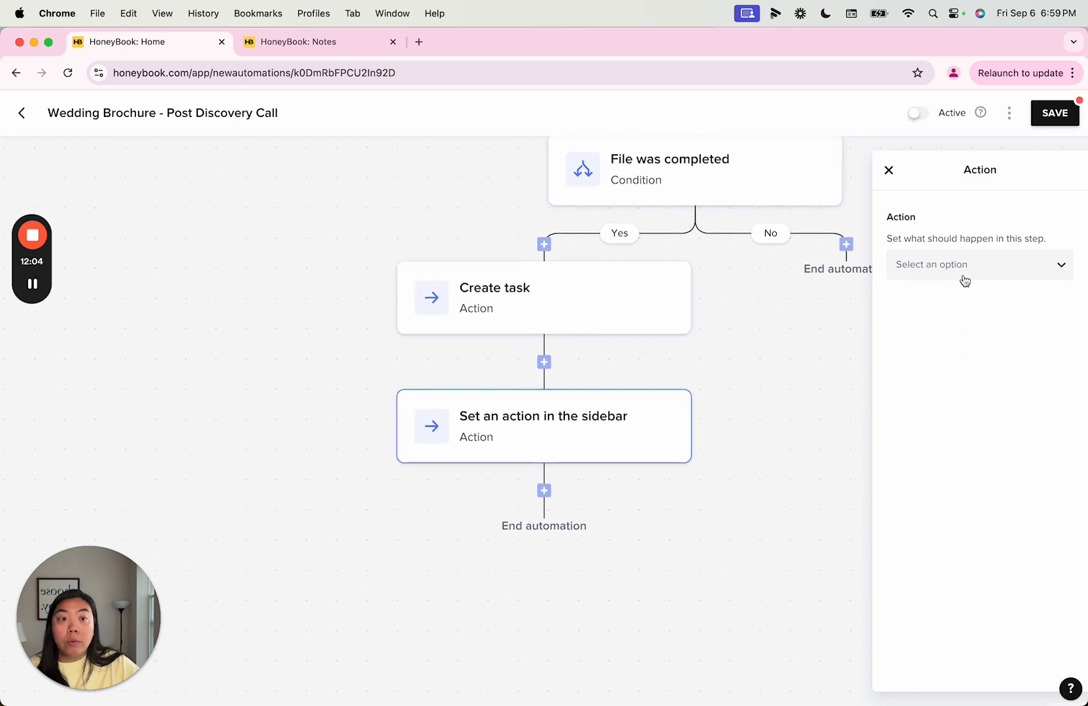
click(962, 265)
click(964, 380)
click(992, 335)
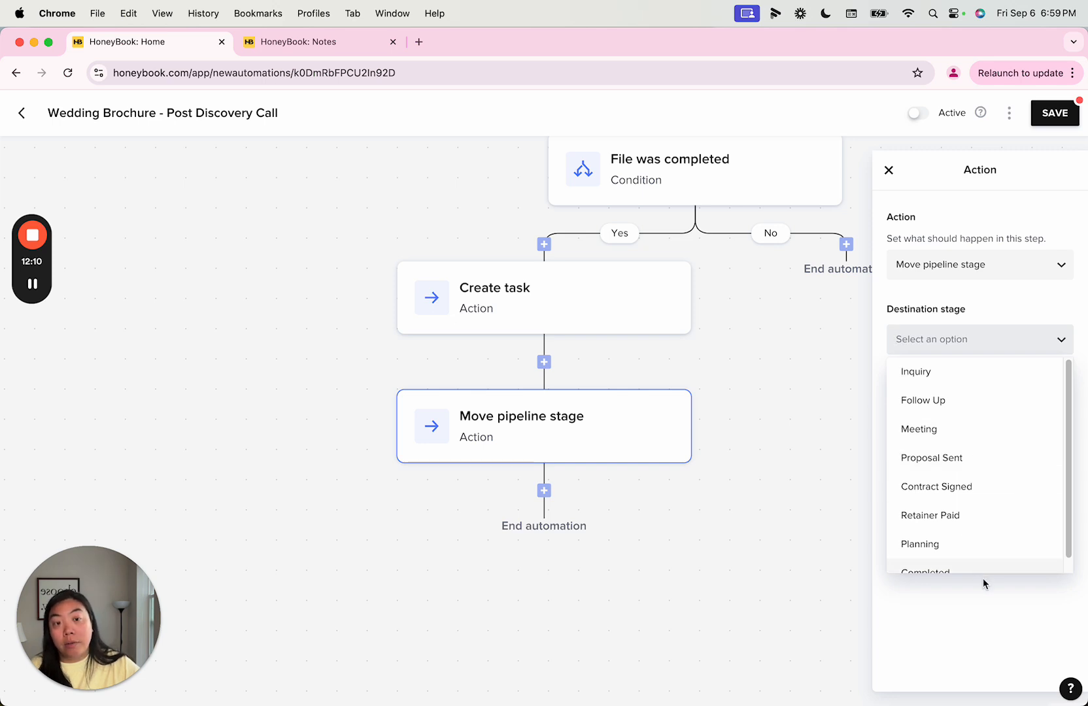
click(985, 643)
mouse_move(576, 425)
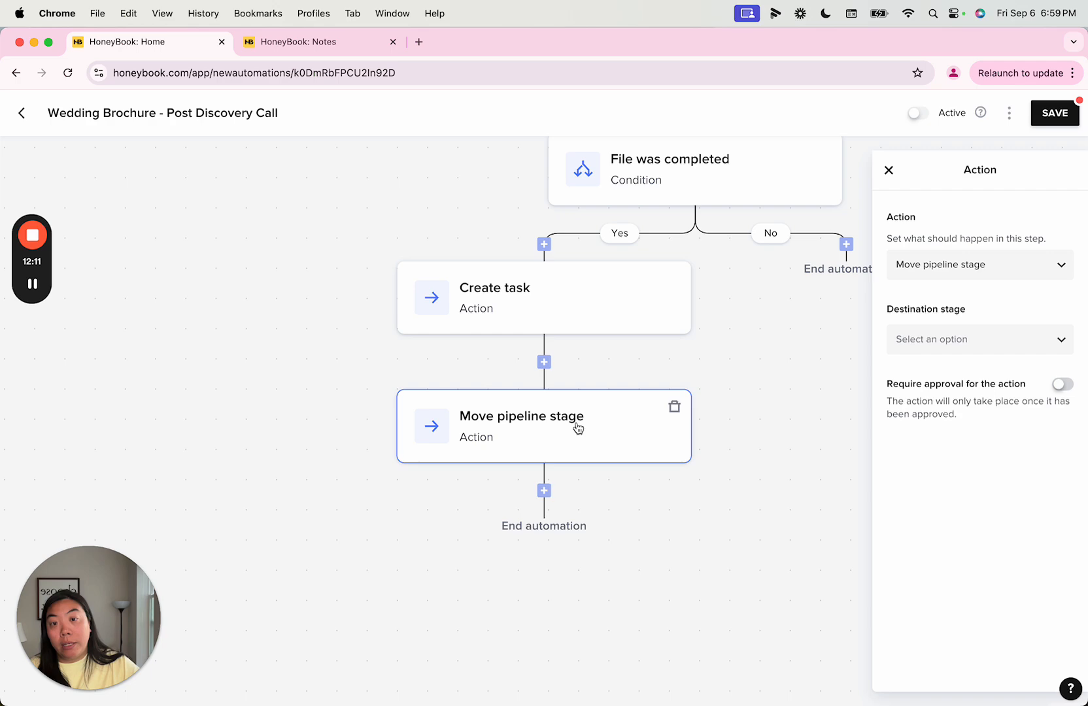
click(680, 409)
click(610, 450)
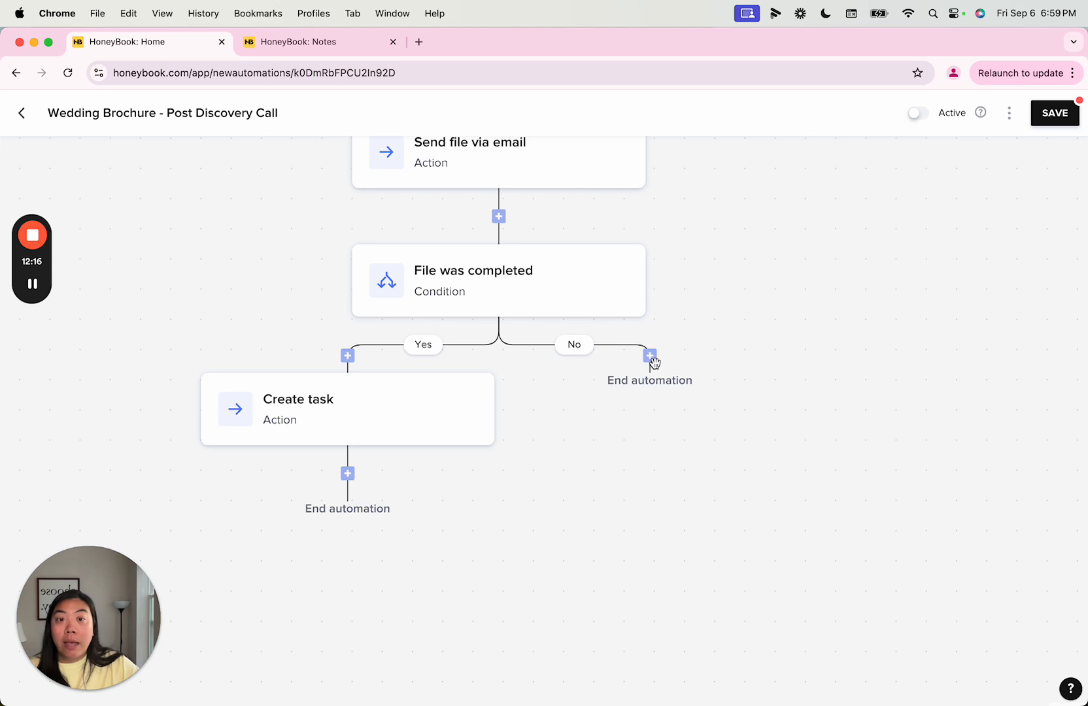
Add a 1-day wait to the condition's No path, followed by a Send file via email action
click(651, 358)
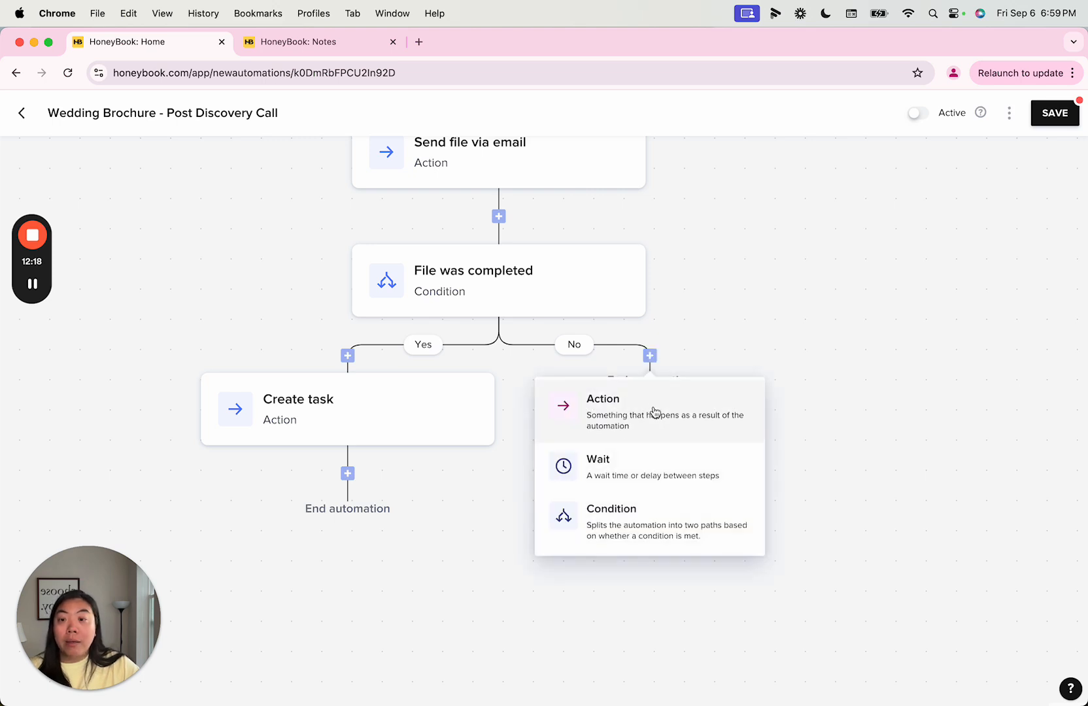
click(651, 465)
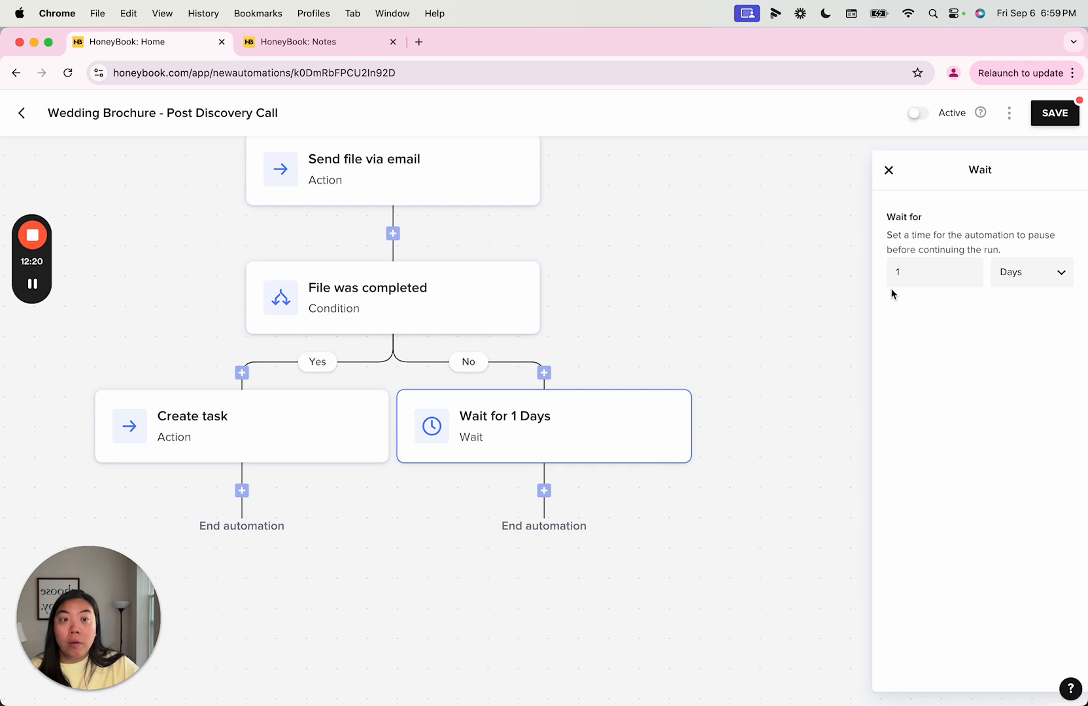
click(544, 491)
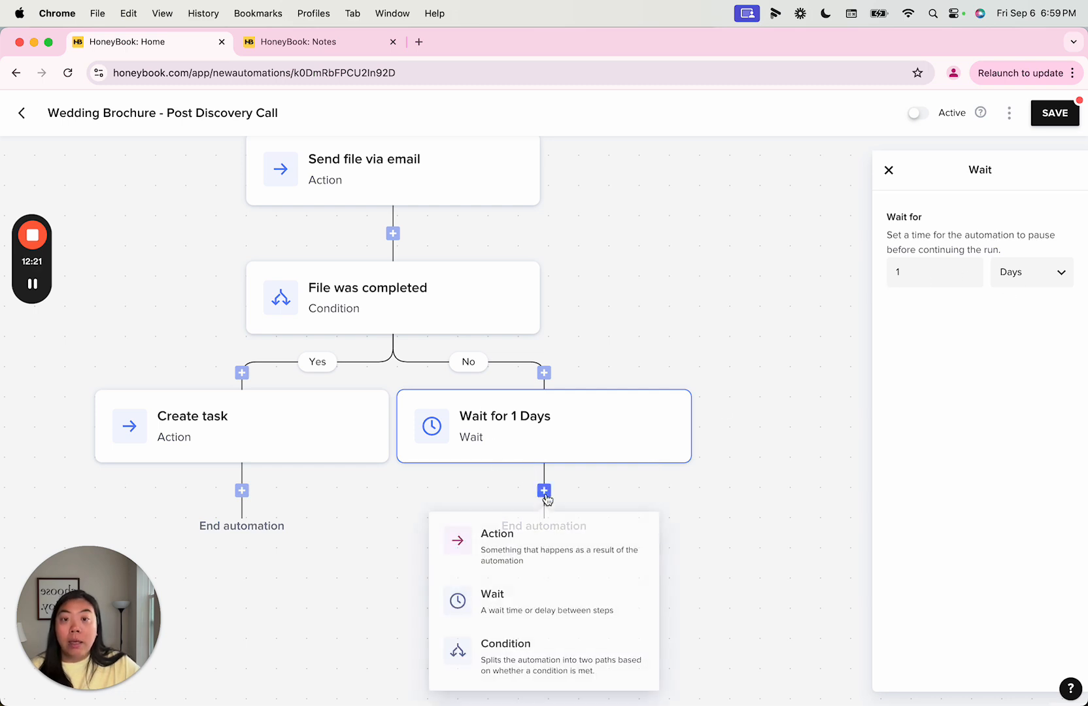
click(548, 555)
click(1029, 271)
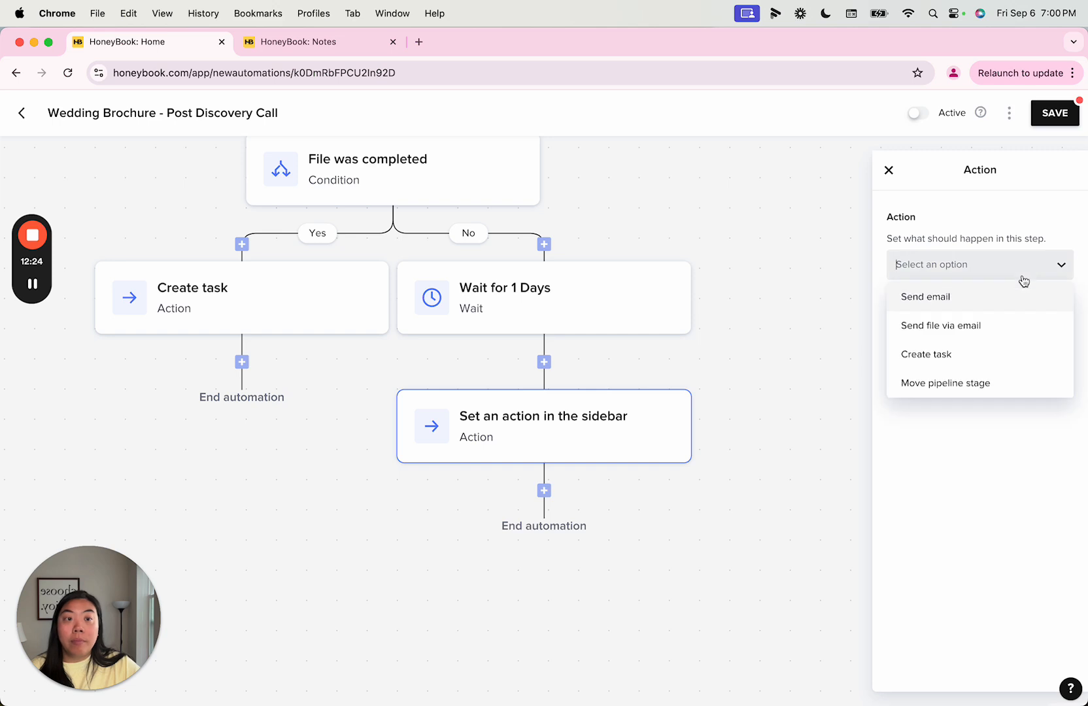
click(973, 327)
Set the file template of the No path's Send file via email action to "Wedding Planner Proposal"
click(974, 355)
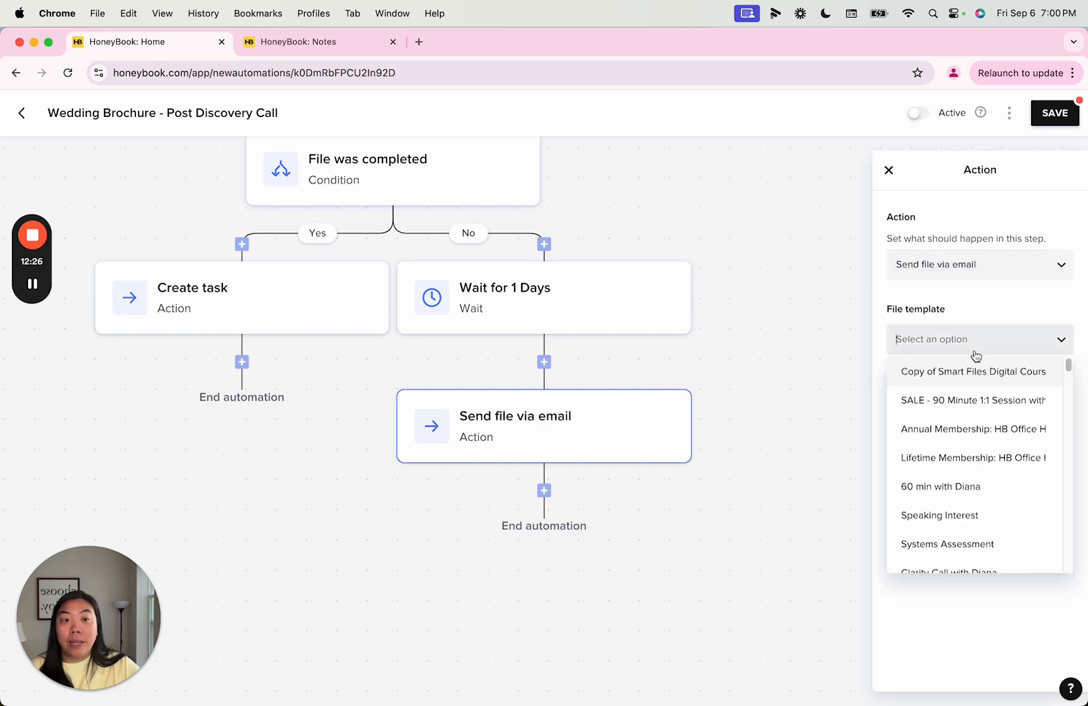
scroll(974, 481, down, 2)
scroll(979, 478, down, 10)
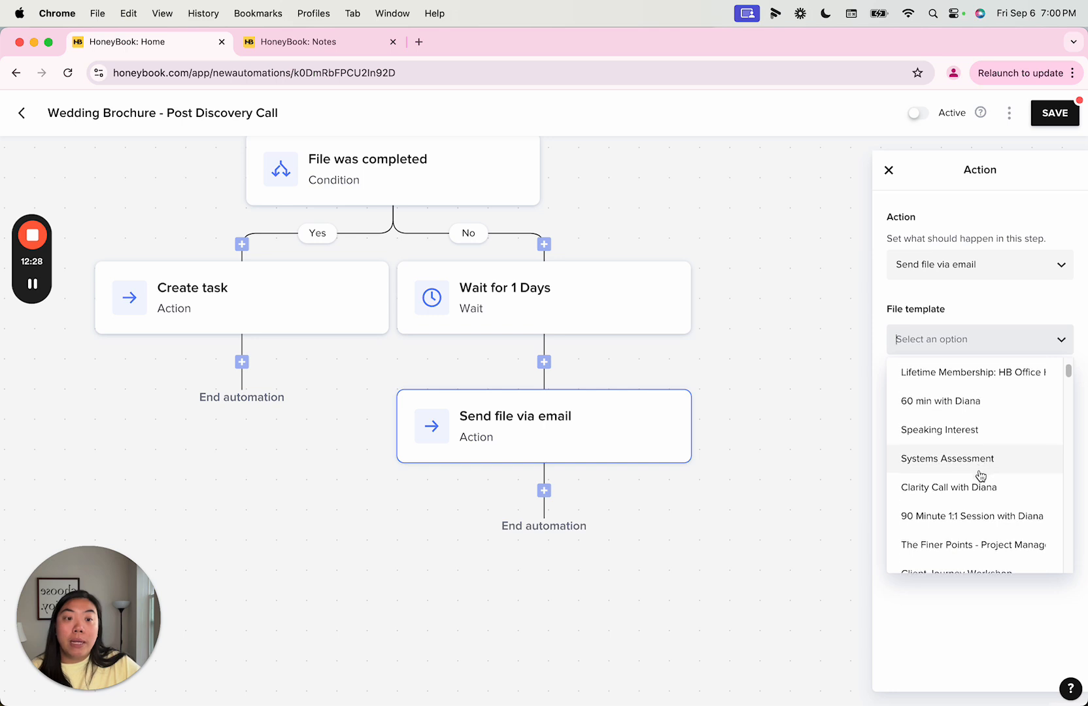
scroll(980, 480, down, 5)
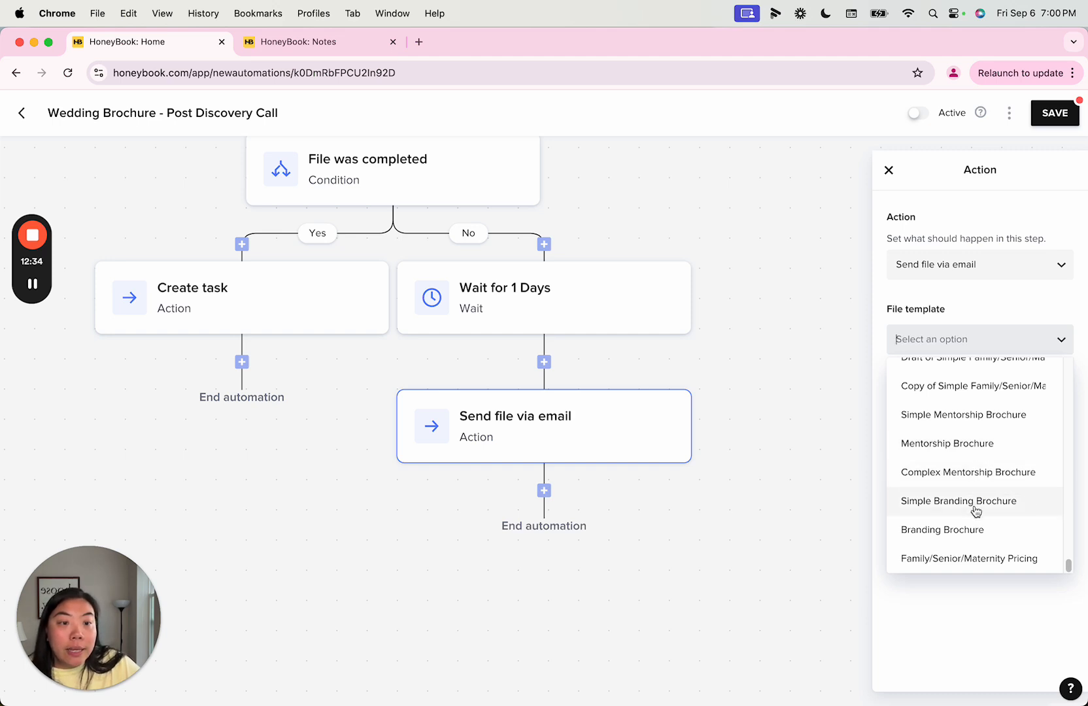
scroll(978, 533, up, 5)
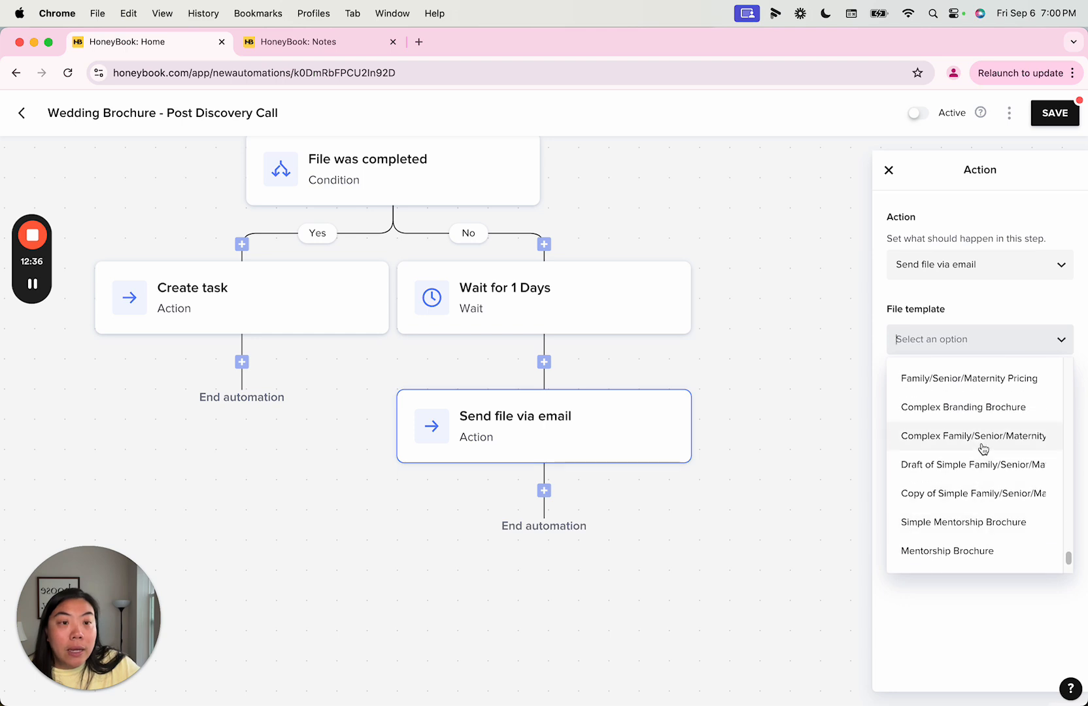
scroll(984, 448, up, 3)
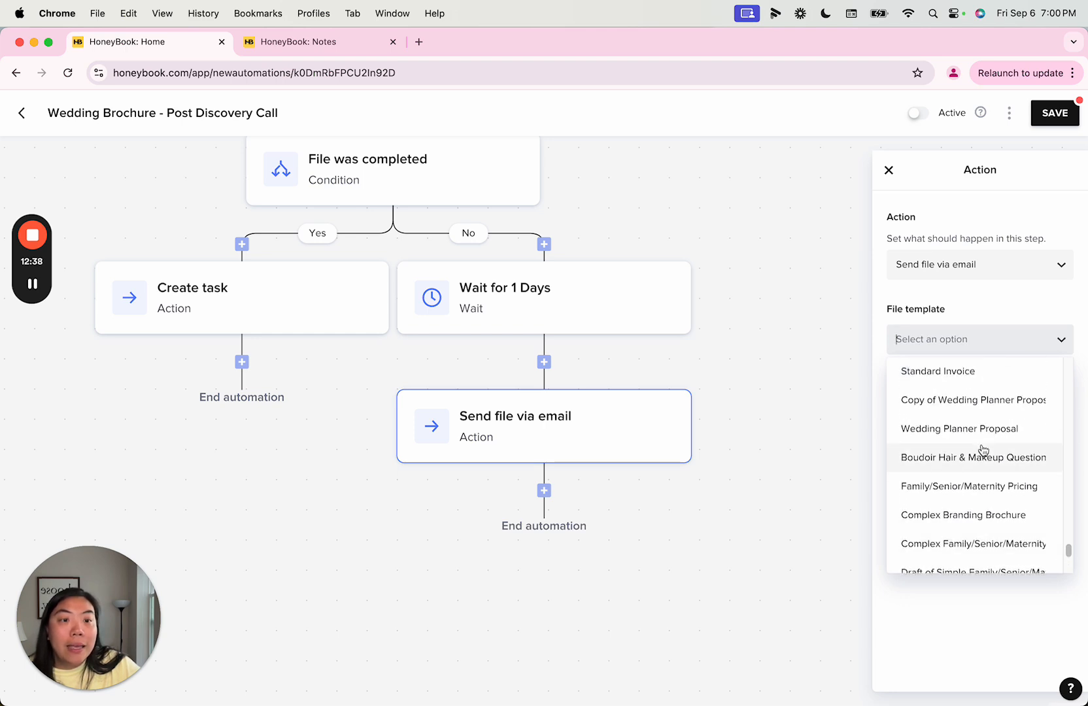
click(981, 430)
Change the file template of the No path's Send file via email action to "Mentorship Brochure"
click(978, 340)
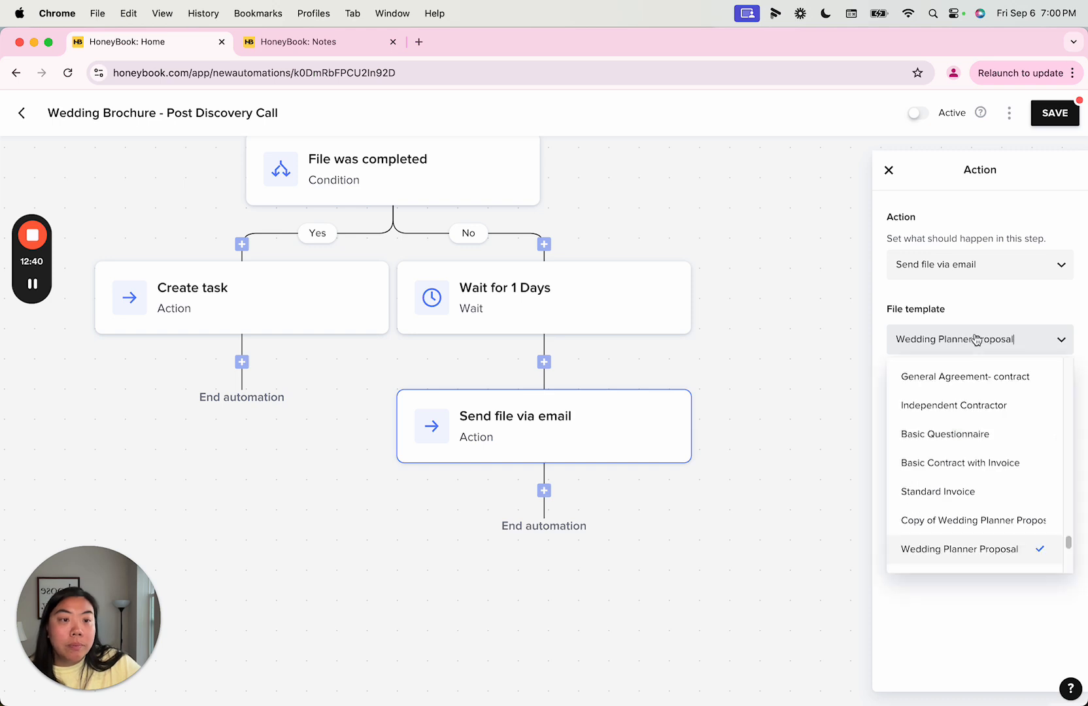
scroll(977, 457, down, 5)
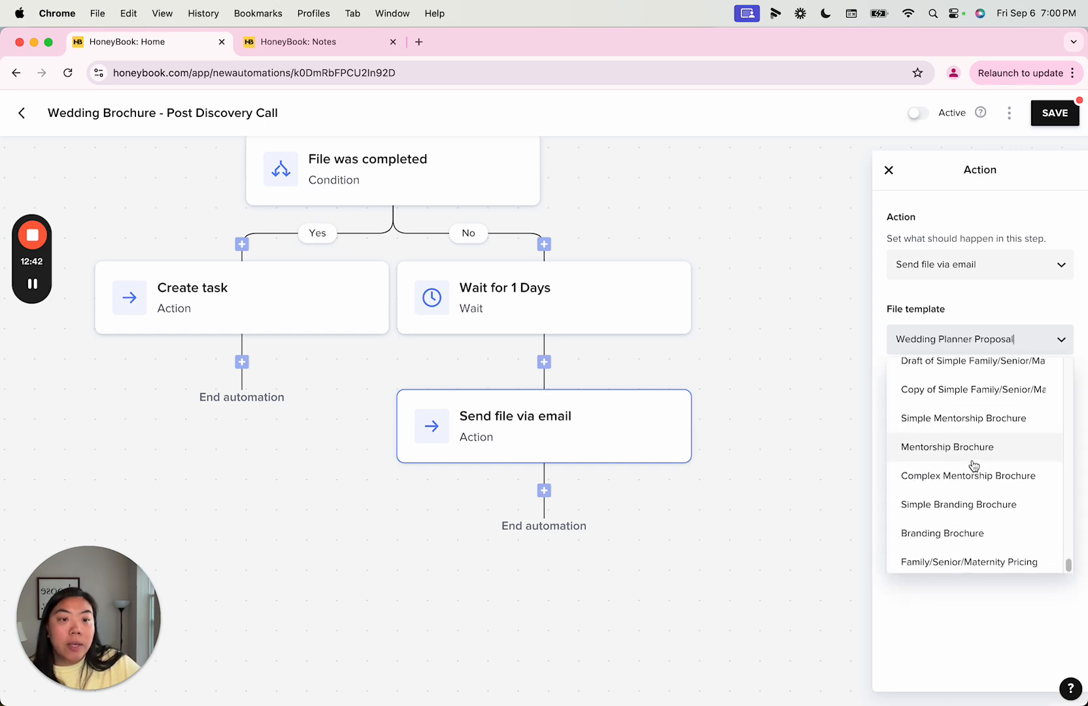
click(975, 458)
Set the No path's Send file via email action to use the "[Proposal] Follow Up #1" email template, and close its settings
click(969, 419)
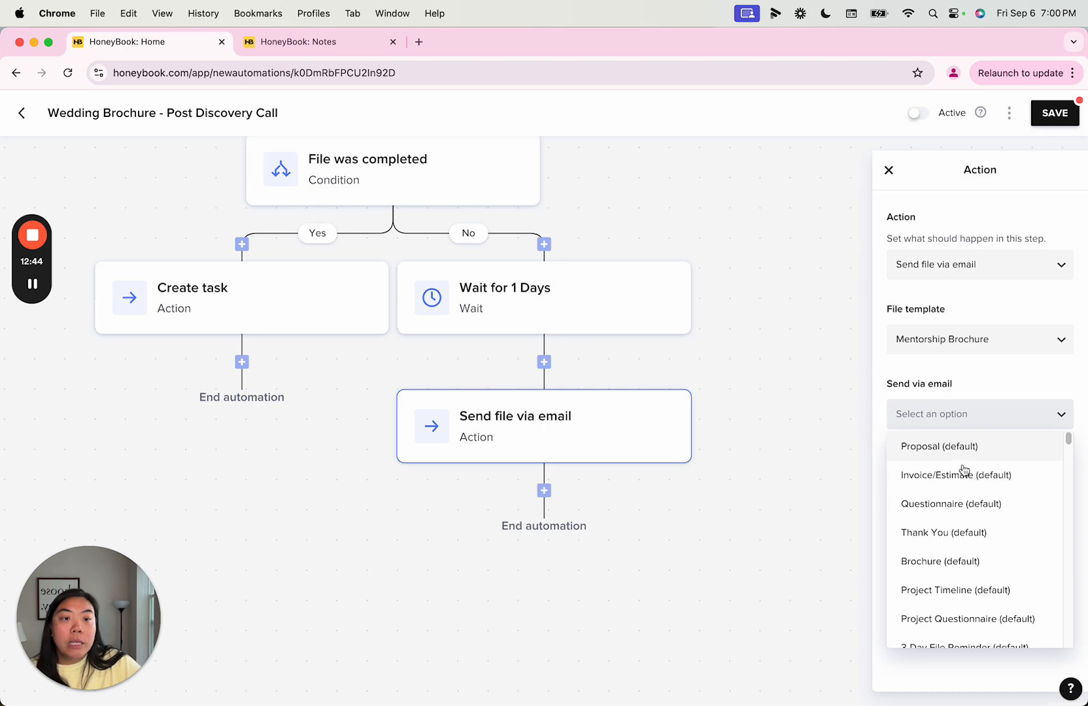
scroll(960, 527, down, 10)
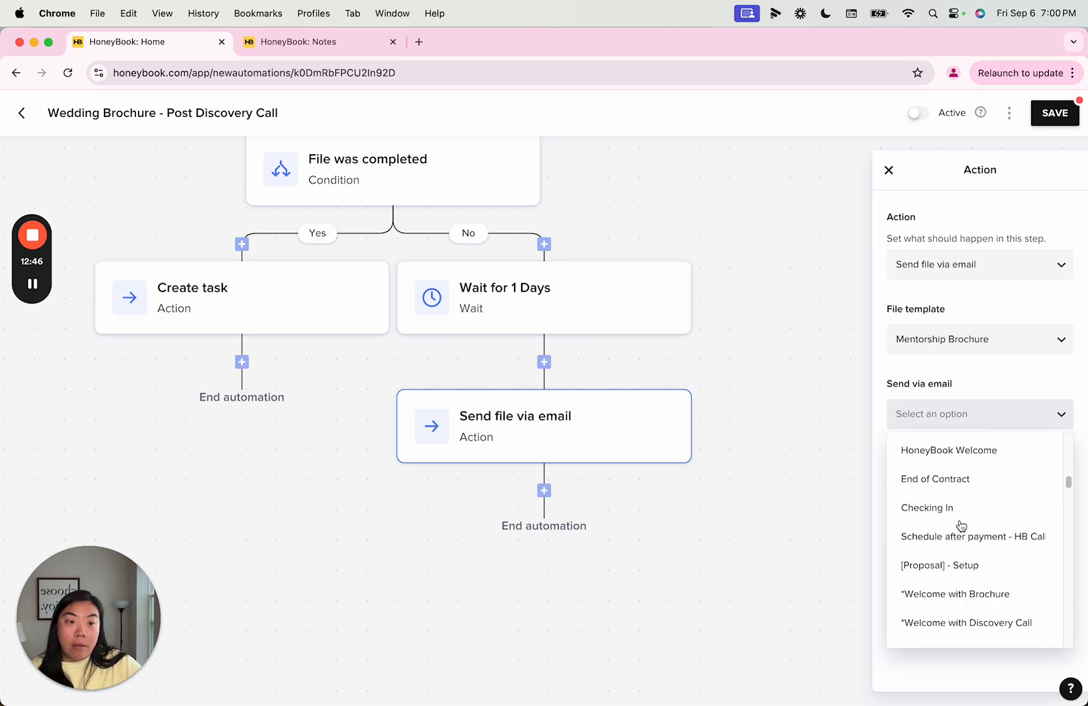
scroll(961, 527, down, 15)
scroll(961, 529, up, 3)
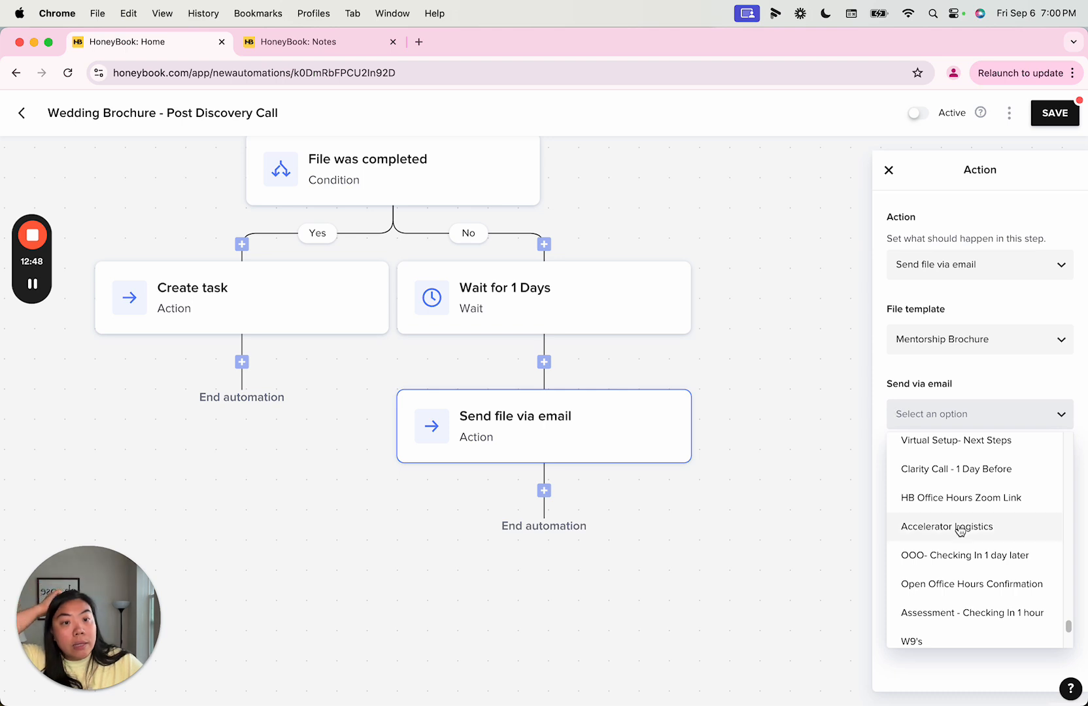
scroll(960, 531, down, 3)
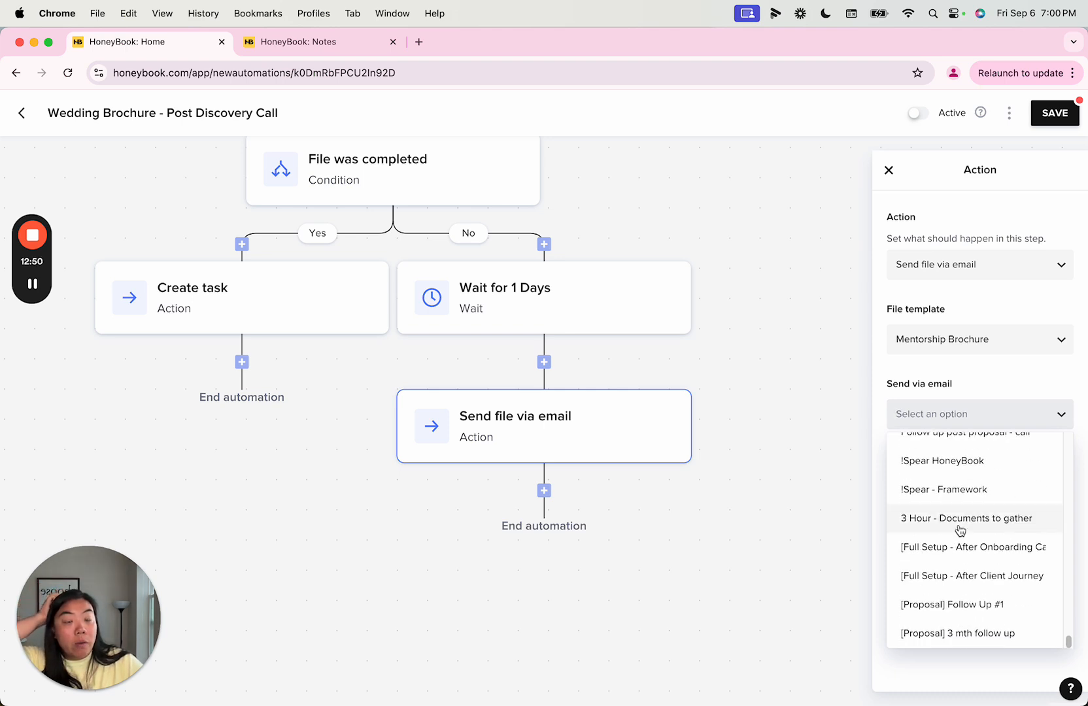
click(978, 606)
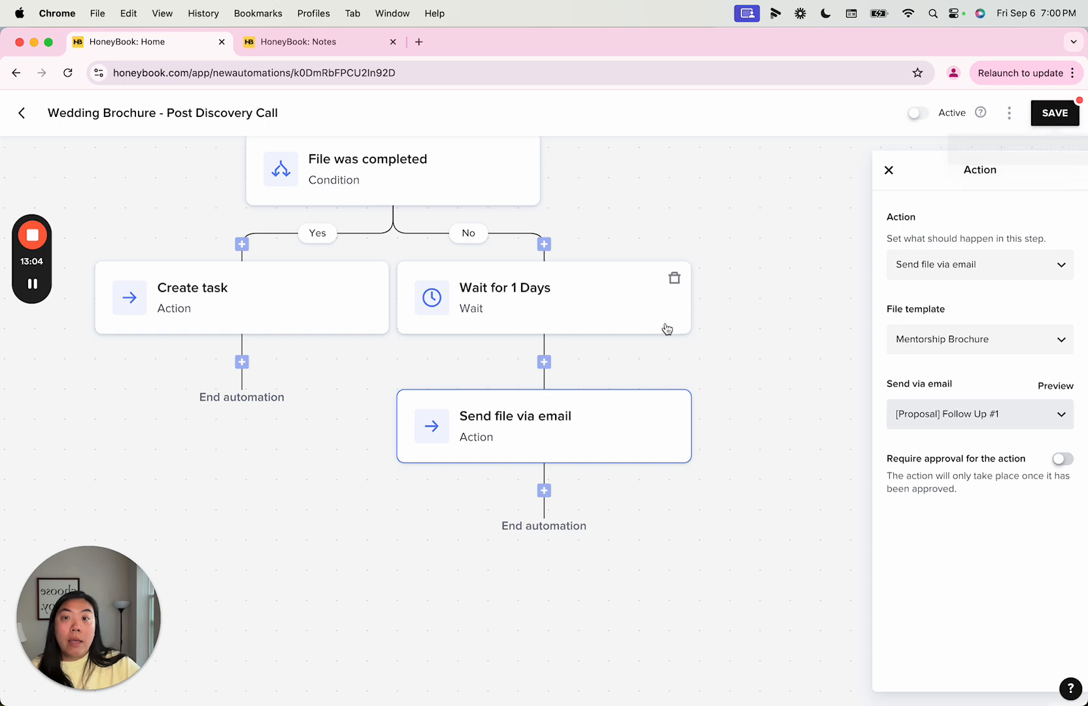
click(758, 288)
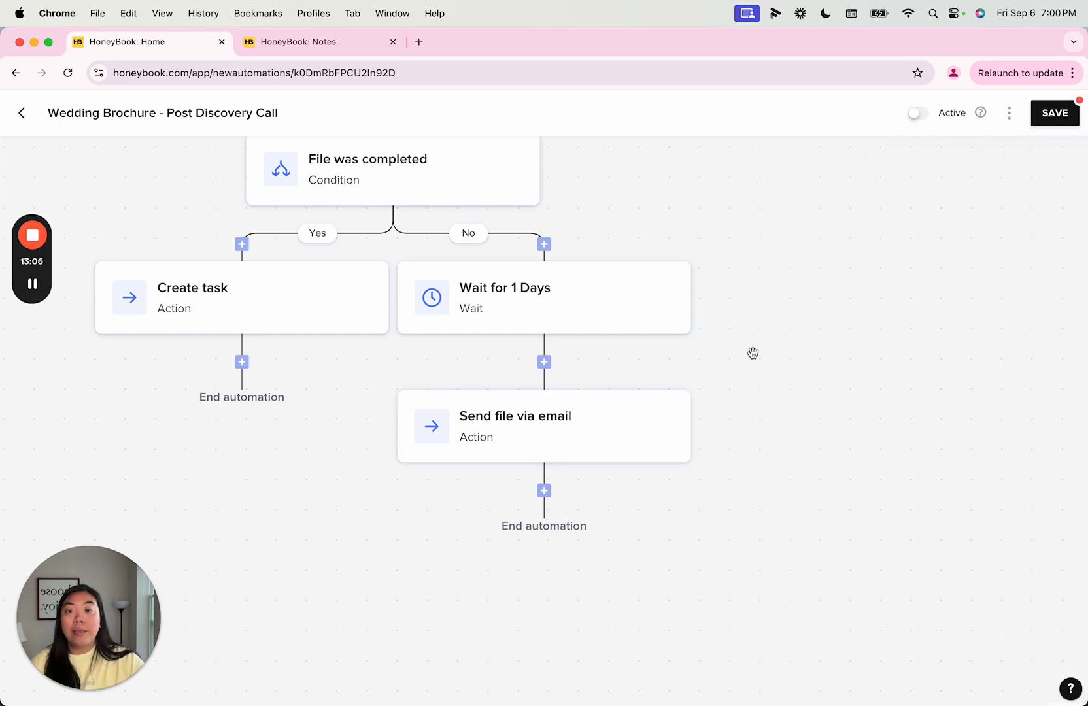
Save the Wedding Brochure - Post Discovery Call automation and return to the list of automations
scroll(773, 284, down, 2)
drag(773, 208, 819, 408)
scroll(837, 337, down, 1)
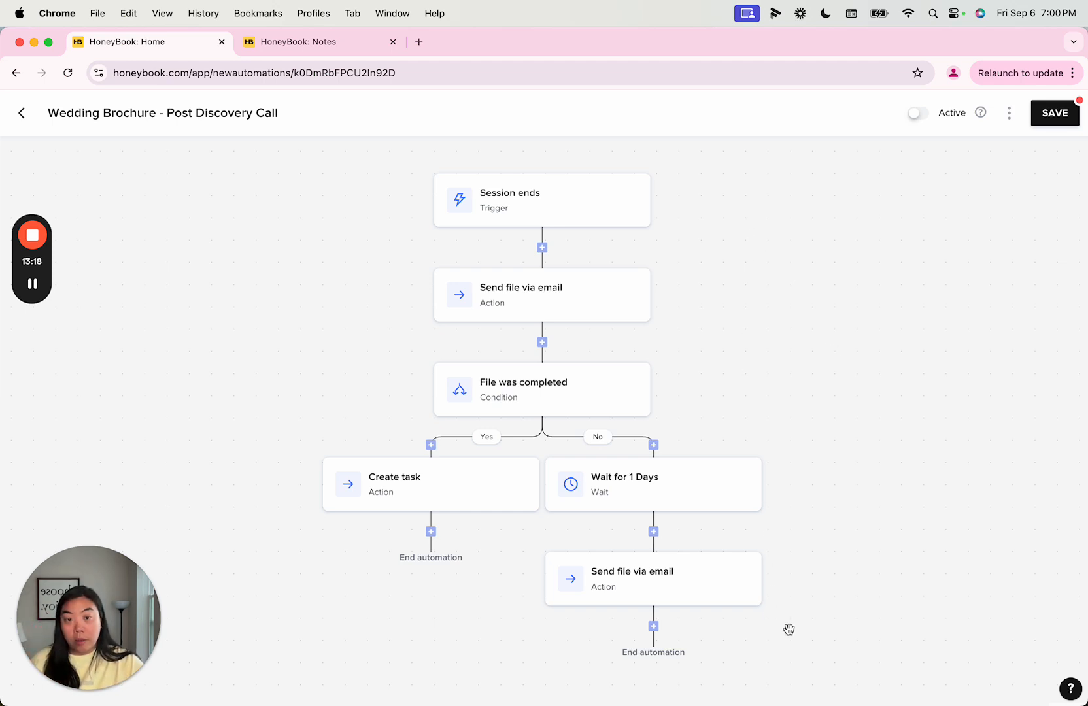
click(1072, 116)
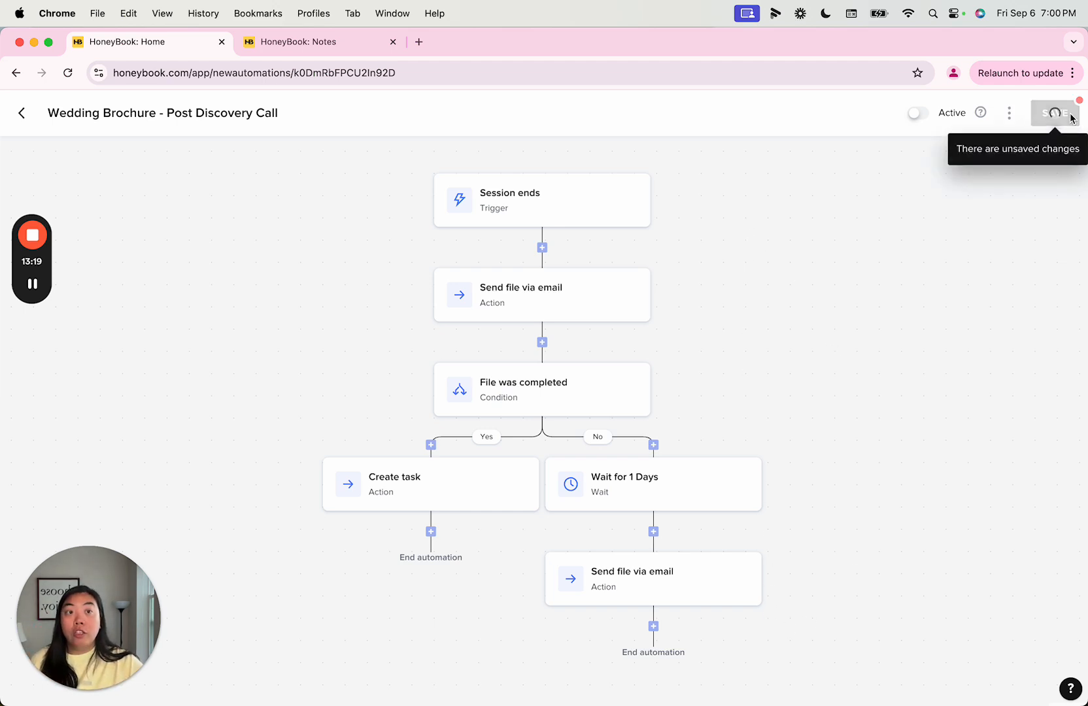
click(23, 116)
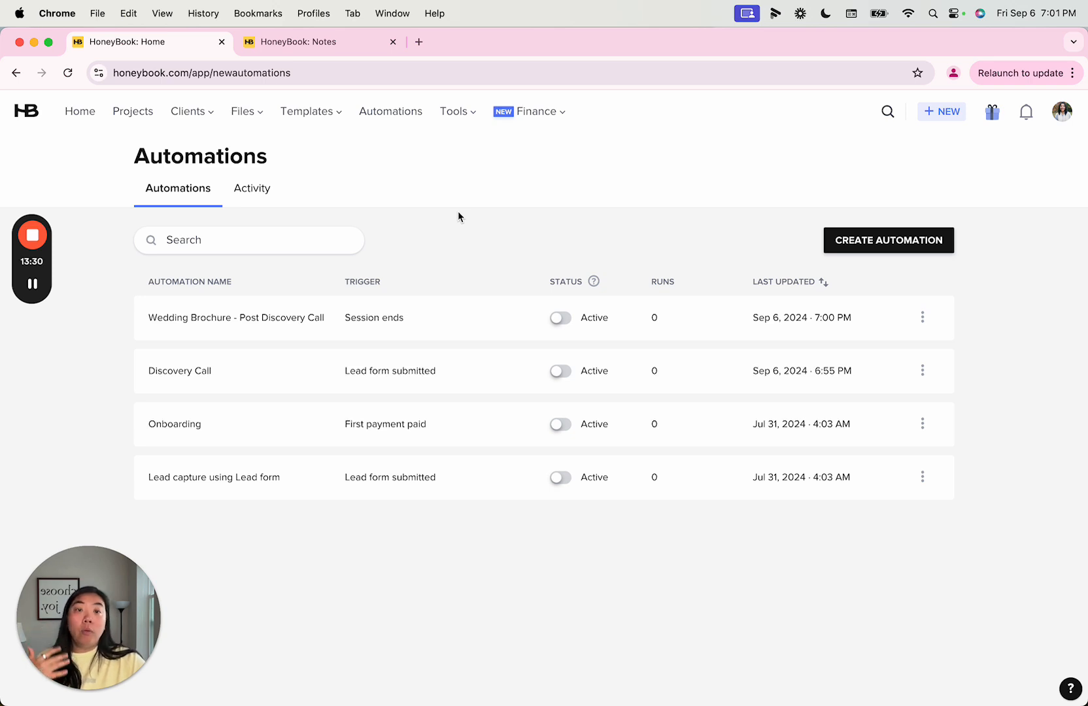
mouse_move(90, 633)
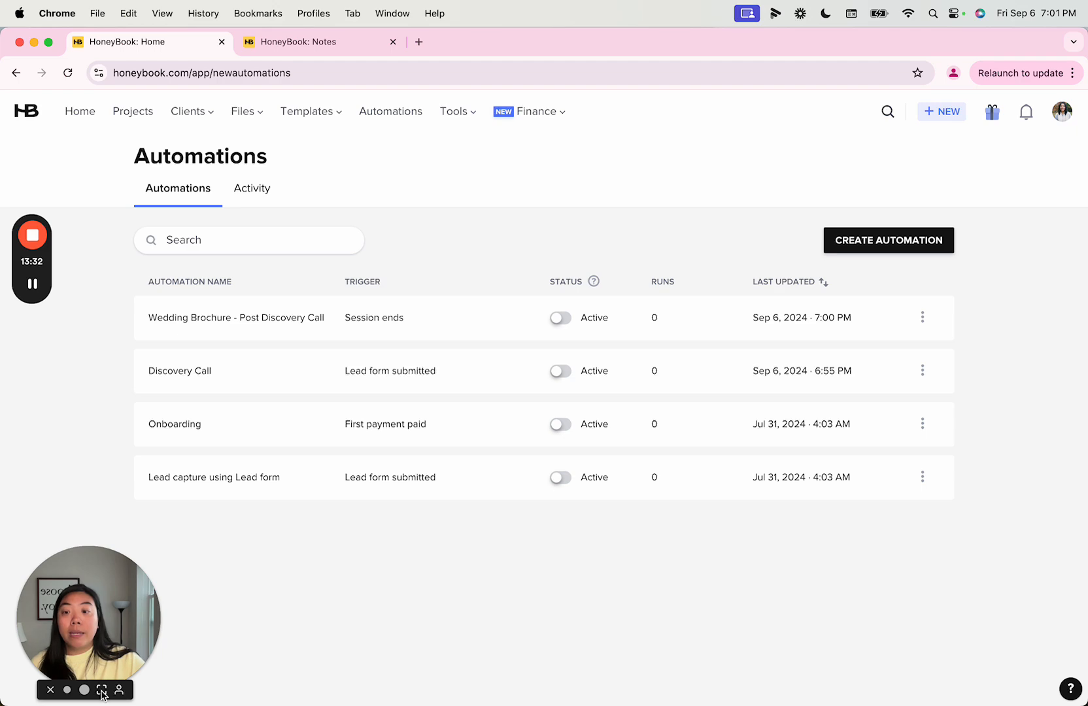
click(101, 691)
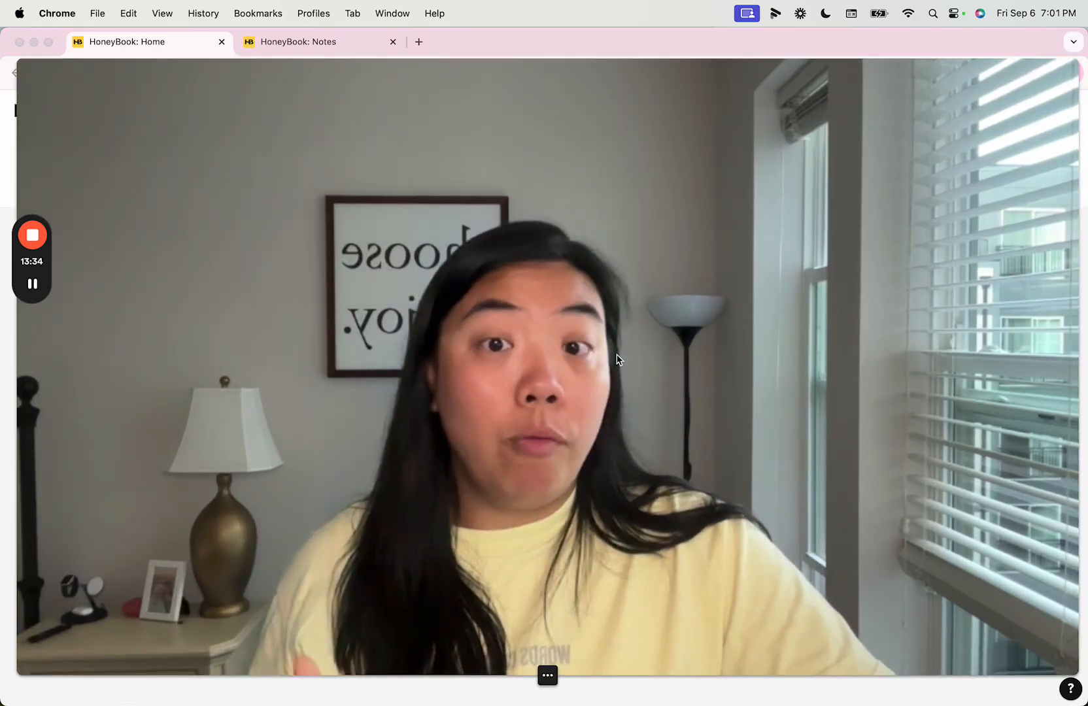